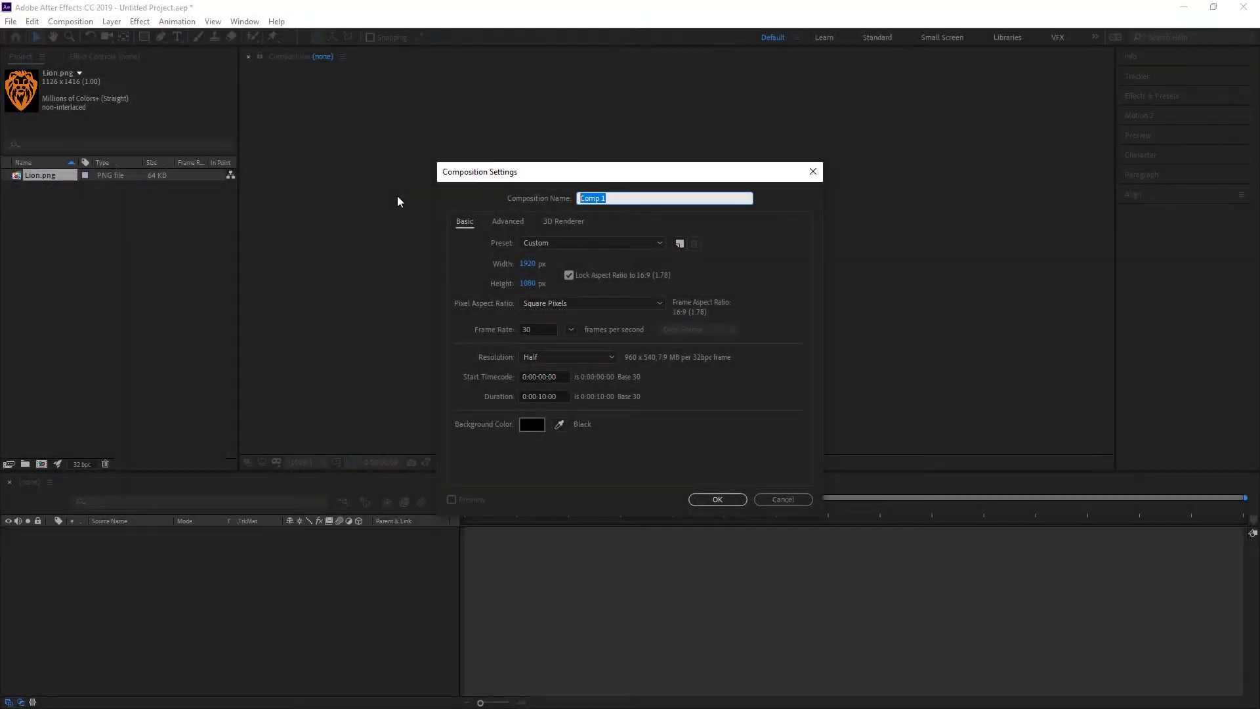
# - Name the 1920×1080, 30 fps, 10-second composition 'Lion Logo' and select Lion.png
pyautogui.write('Lion Logo')
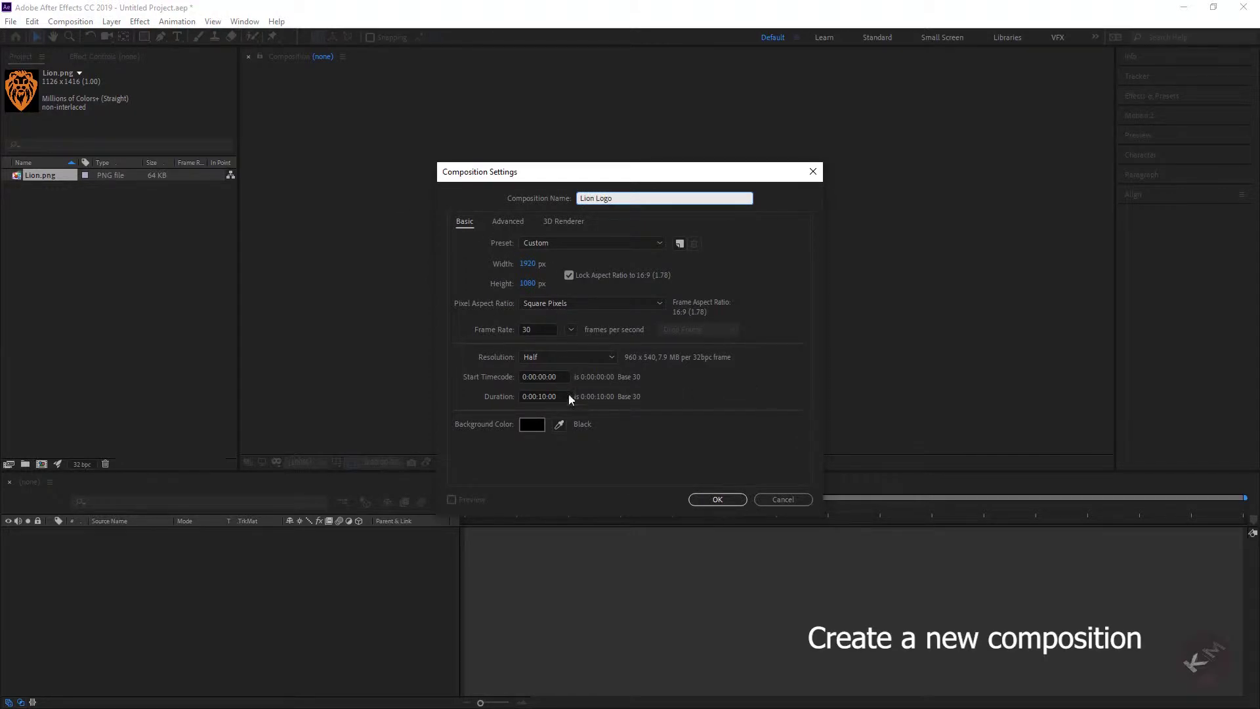
pyautogui.click(716, 497)
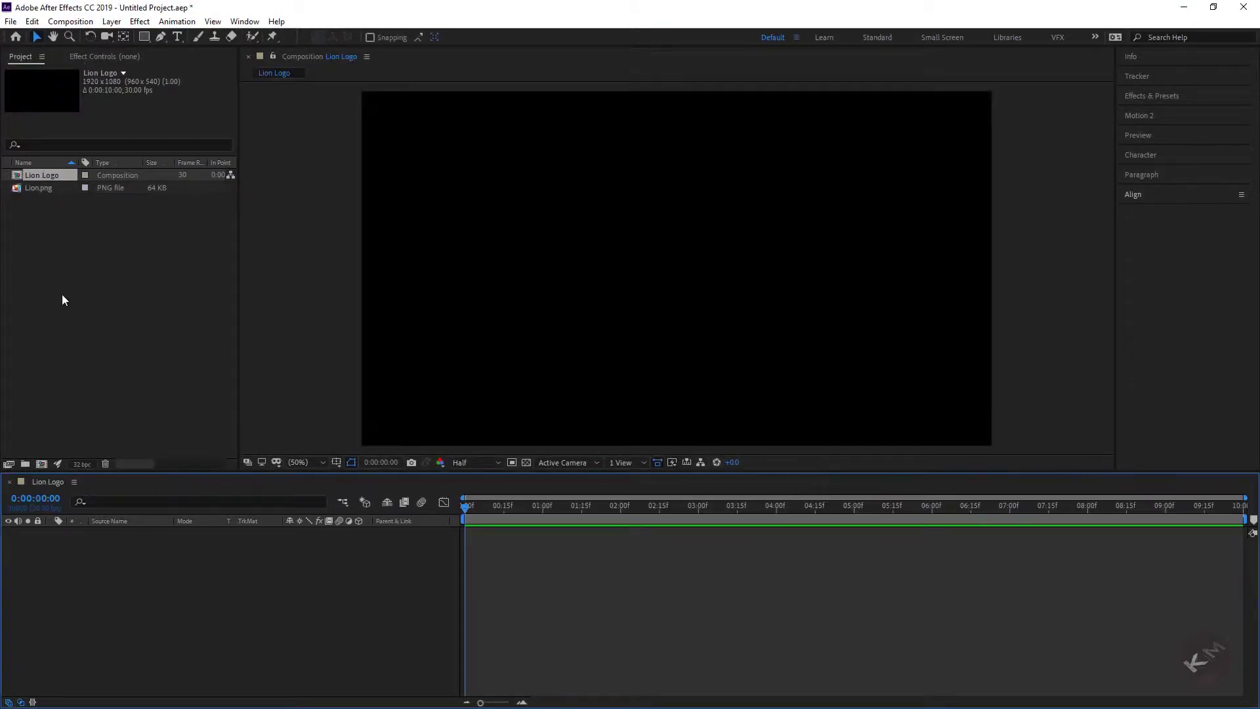
pyautogui.click(59, 269)
pyautogui.click(54, 188)
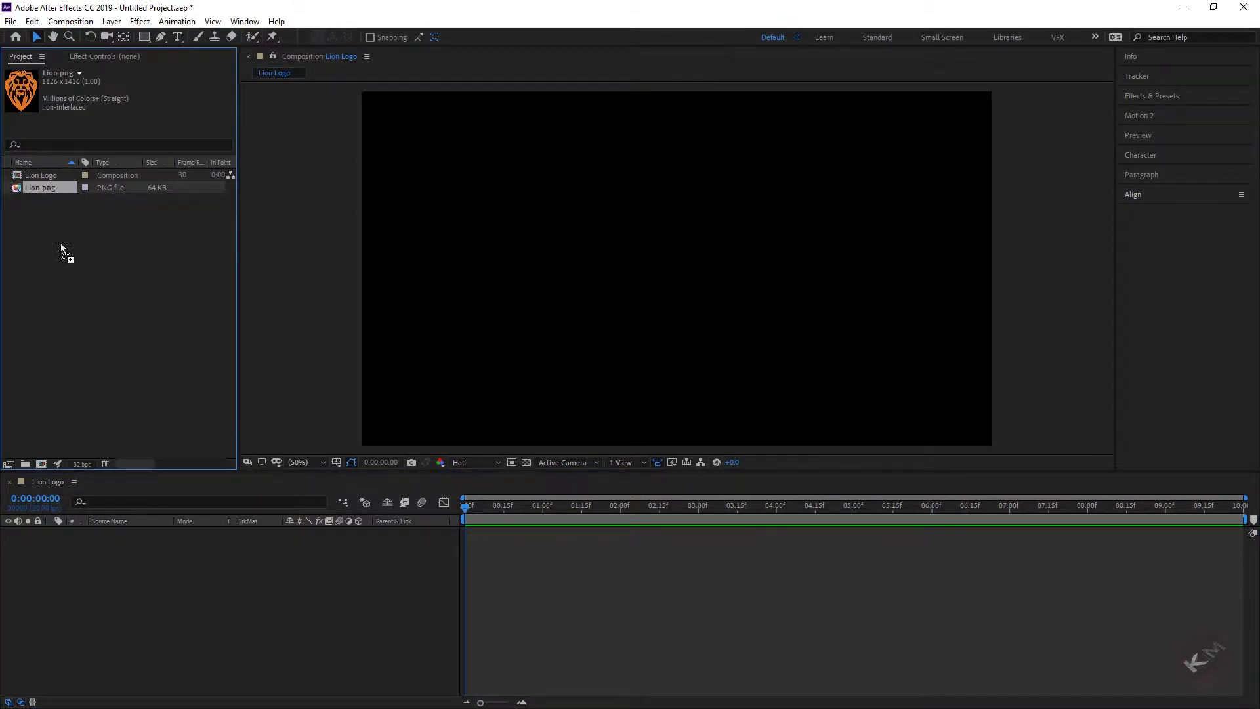
# - Add Lion.png to the Lion Logo timeline and pre-compose it as 'Main Logo'
pyautogui.moveTo(107, 556); pyautogui.dragTo(106, 555)
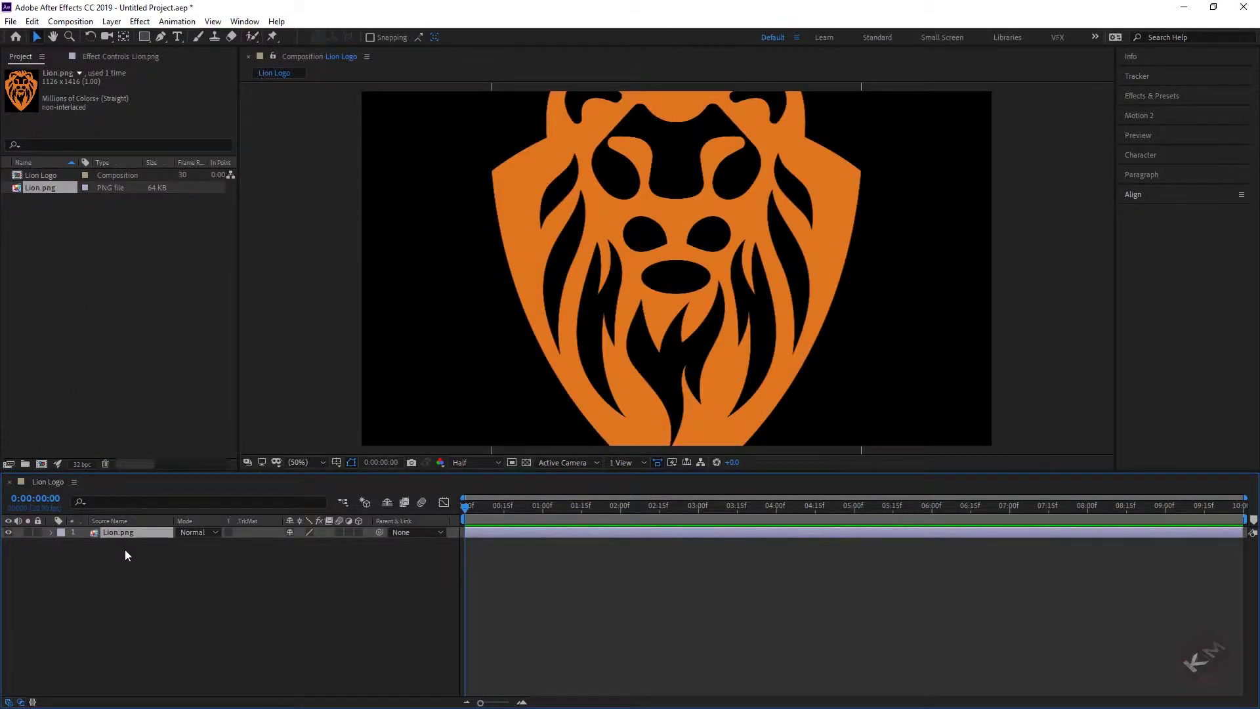
pyautogui.rightClick(118, 535)
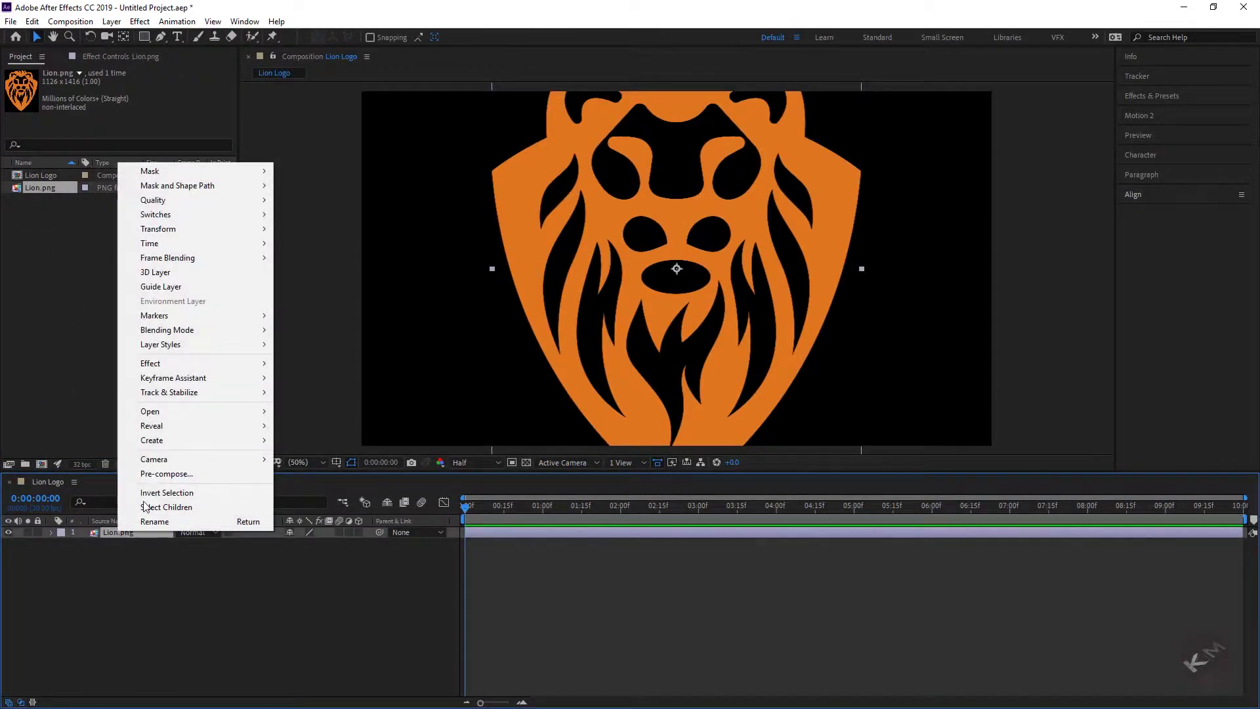
pyautogui.click(169, 476)
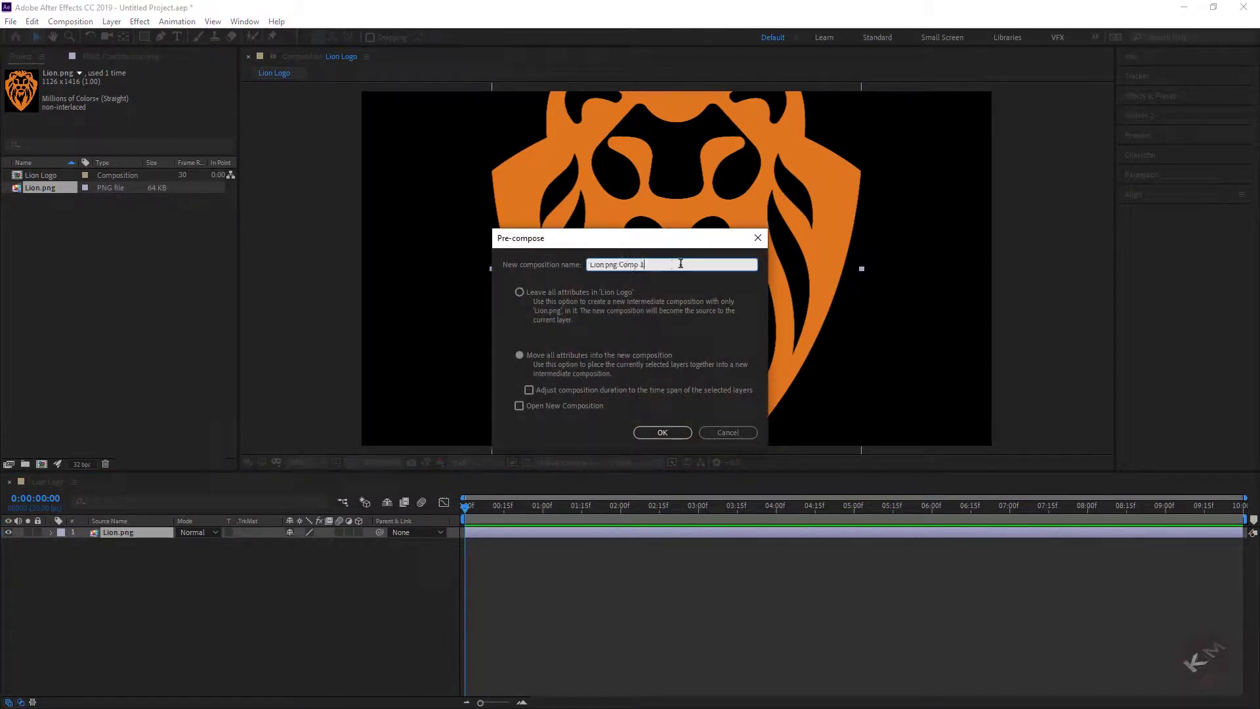
pyautogui.write('Main Logo')
pyautogui.click(659, 435)
pyautogui.click(258, 593)
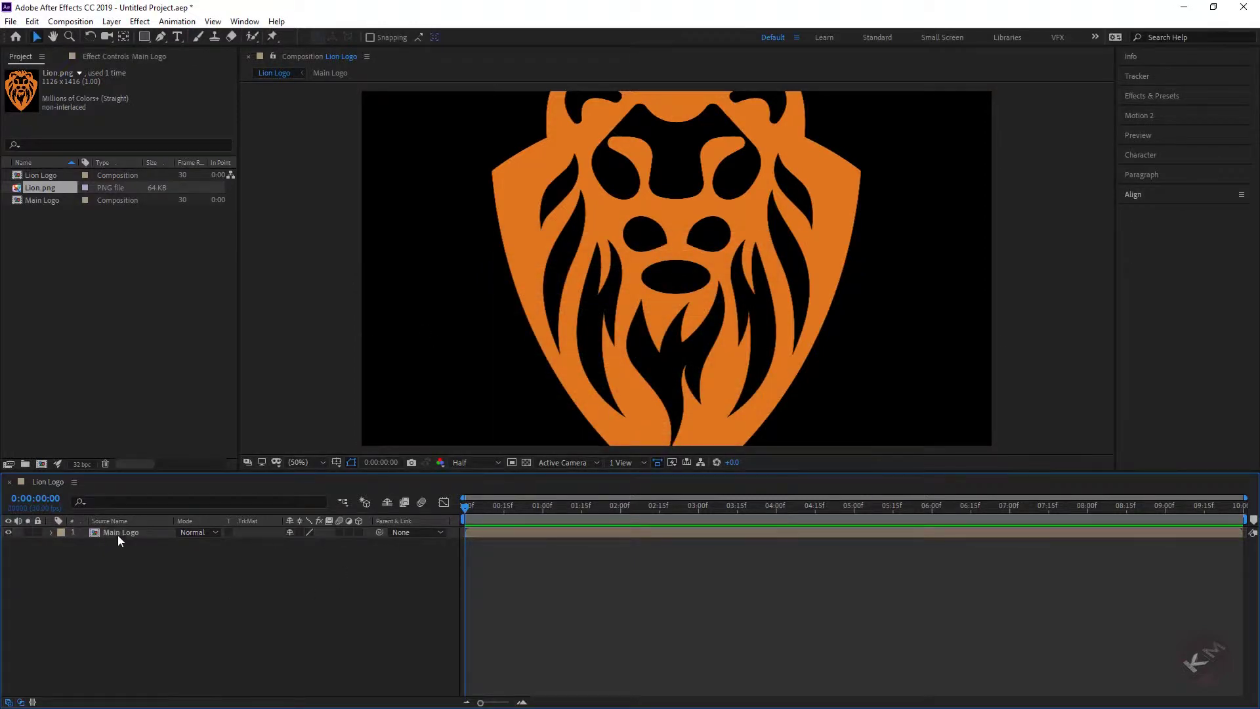
pyautogui.click(125, 533)
pyautogui.click(143, 559)
# - Open Main Logo and scale the Lion.png layer down to 43%
pyautogui.doubleClick(124, 533)
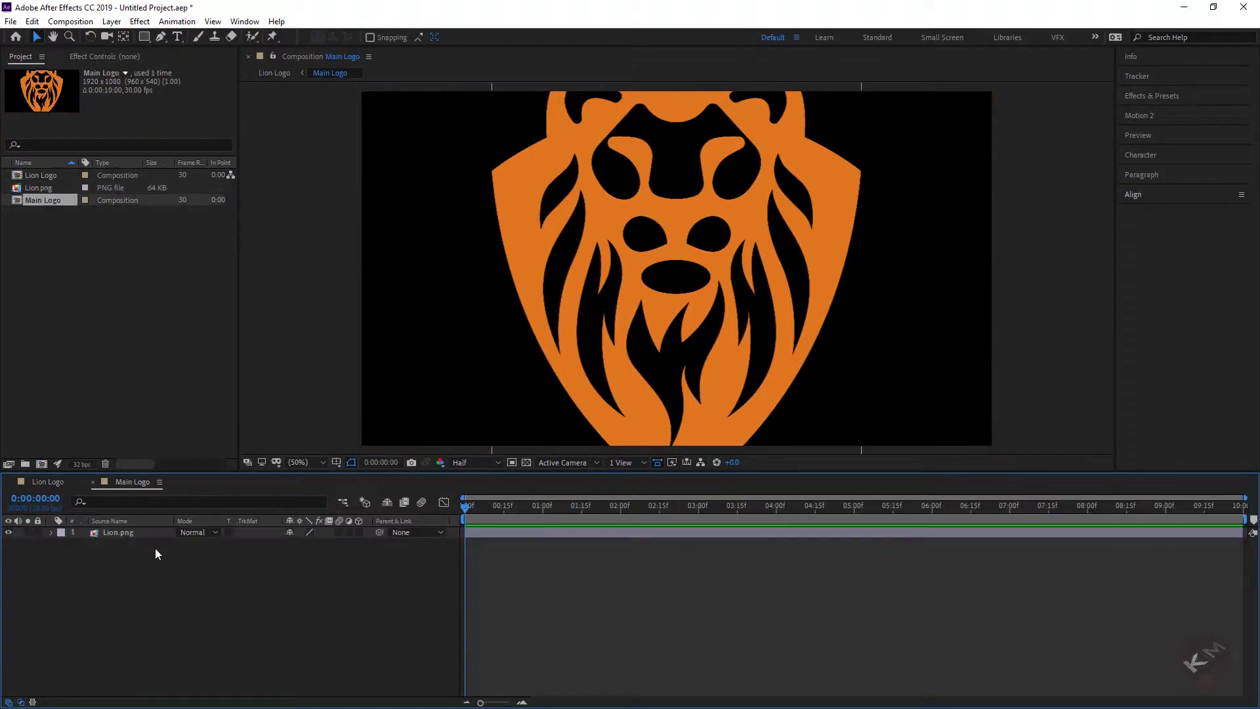
pyautogui.click(125, 533)
pyautogui.press('s')
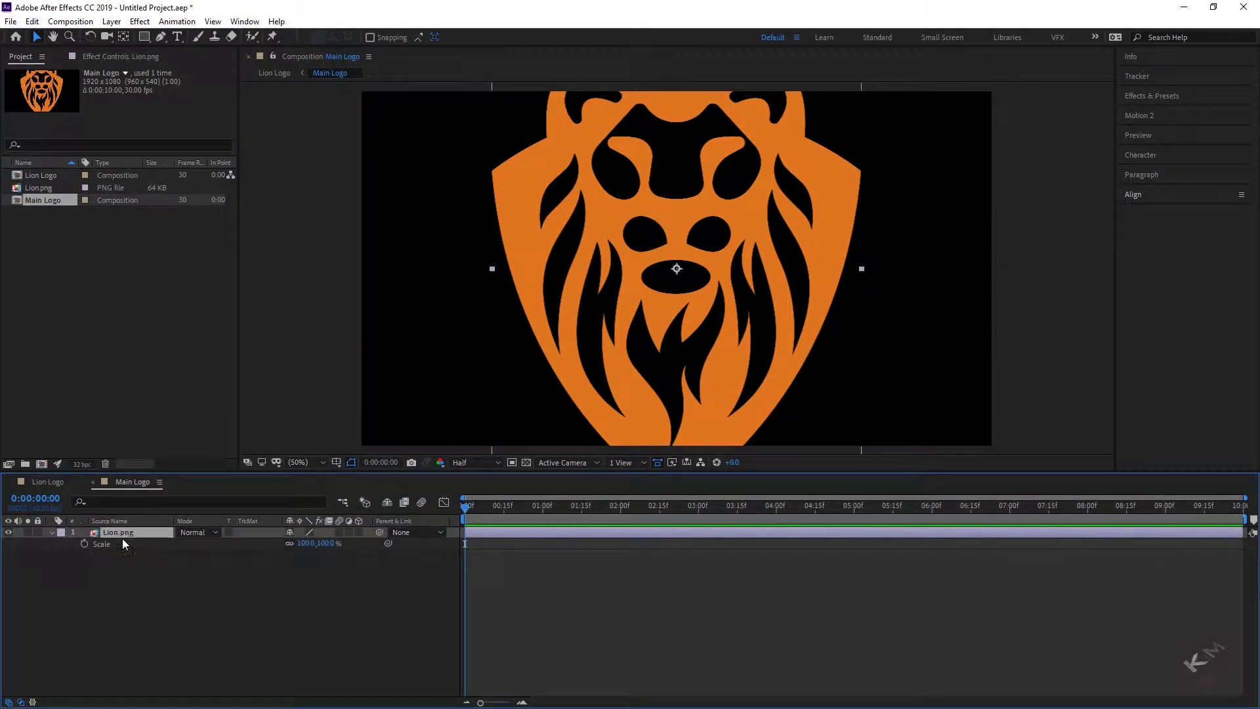
pyautogui.click(50, 533)
pyautogui.click(52, 533)
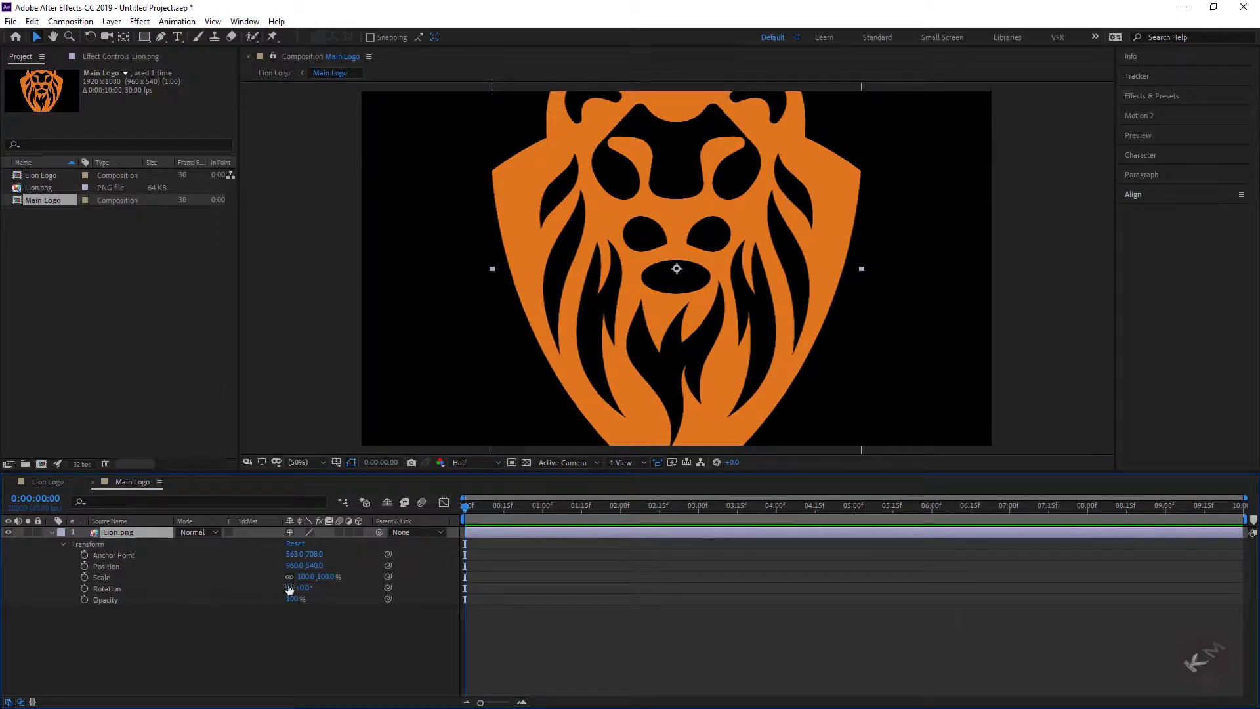
pyautogui.moveTo(305, 576); pyautogui.dragTo(277, 588)
pyautogui.click(195, 634)
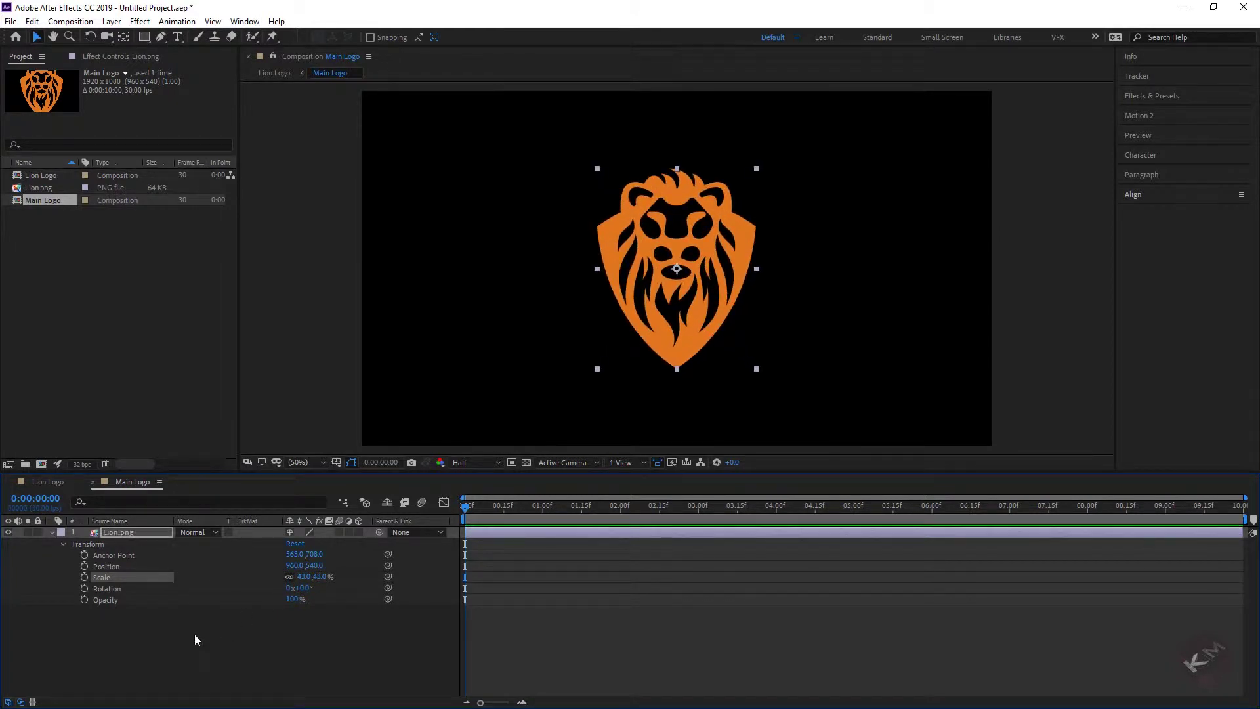
pyautogui.click(47, 535)
# - Return to the Lion Logo composition and select the Main Logo layer
pyautogui.click(55, 485)
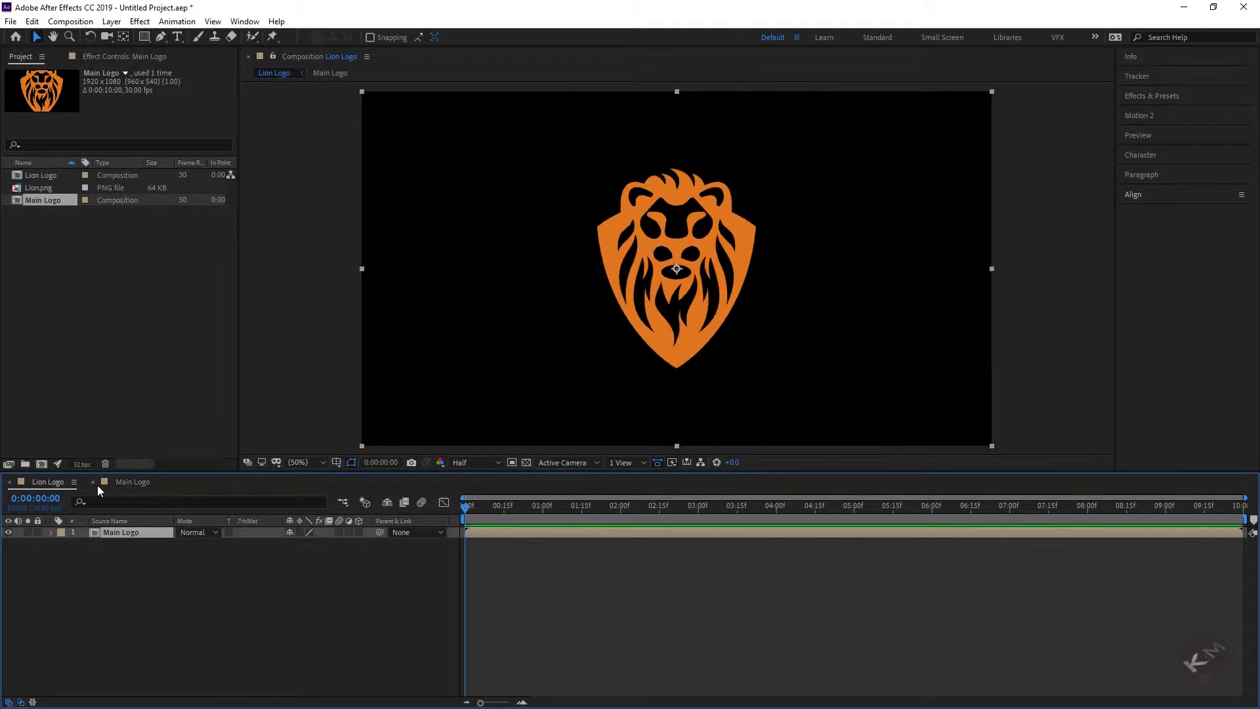
pyautogui.click(121, 561)
pyautogui.rightClick(117, 532)
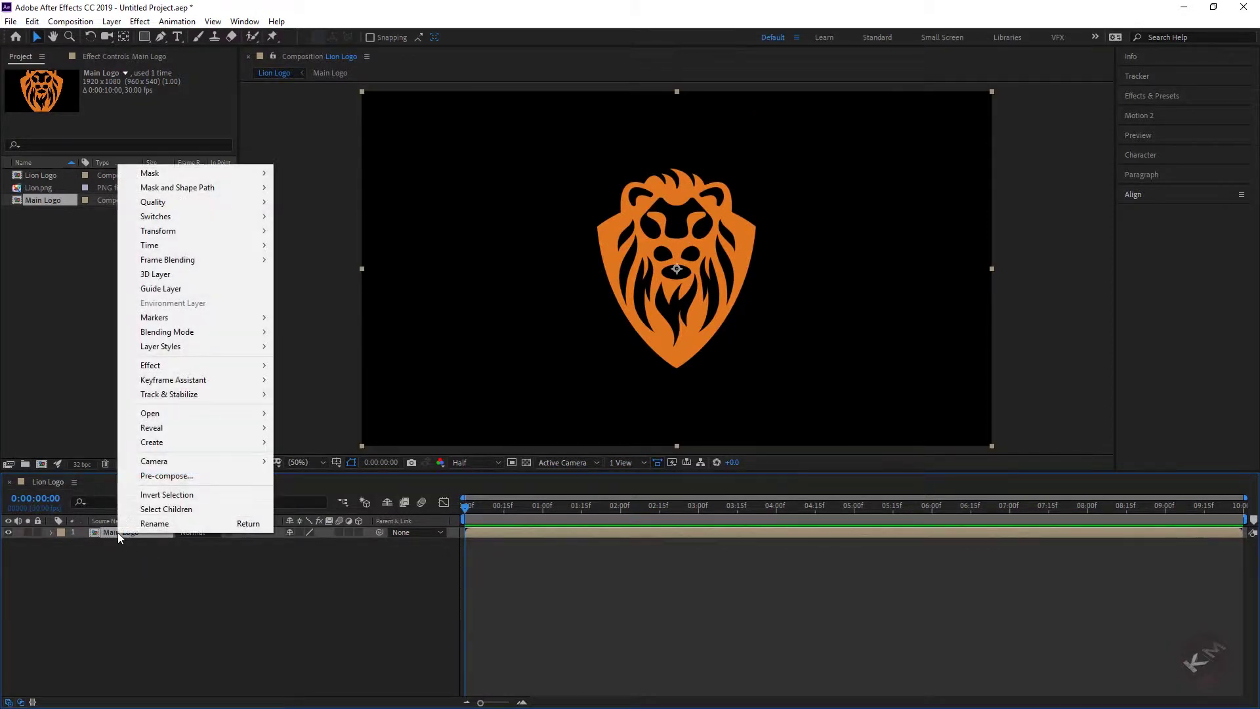
pyautogui.click(116, 541)
pyautogui.click(113, 533)
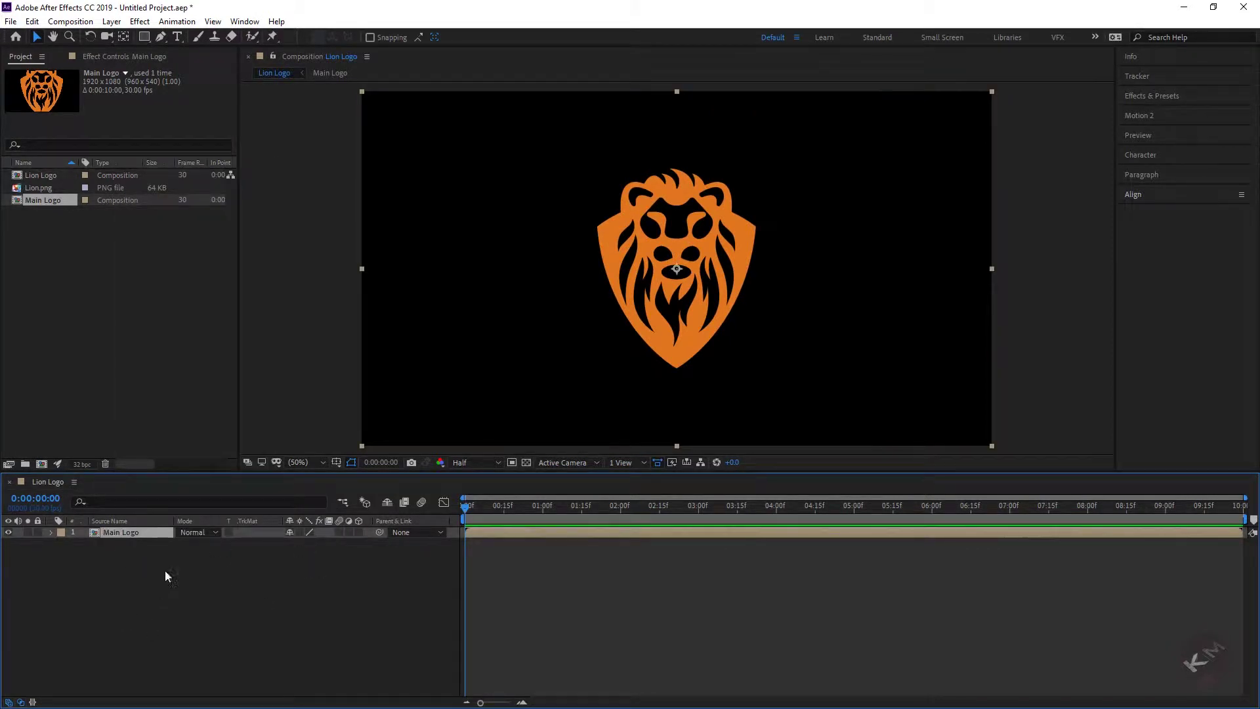
pyautogui.click(184, 605)
# - Create a new full-frame solid layer named 'Fractal'
pyautogui.rightClick(150, 592)
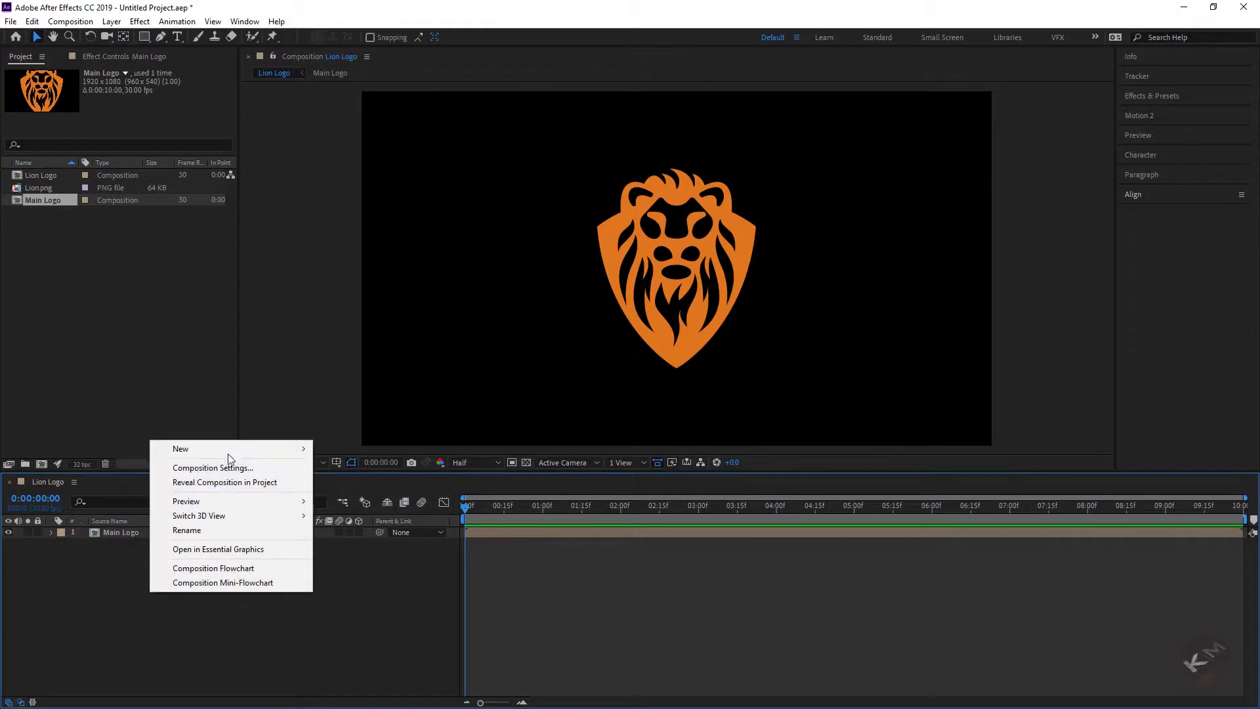
pyautogui.moveTo(230, 450)
pyautogui.click(365, 483)
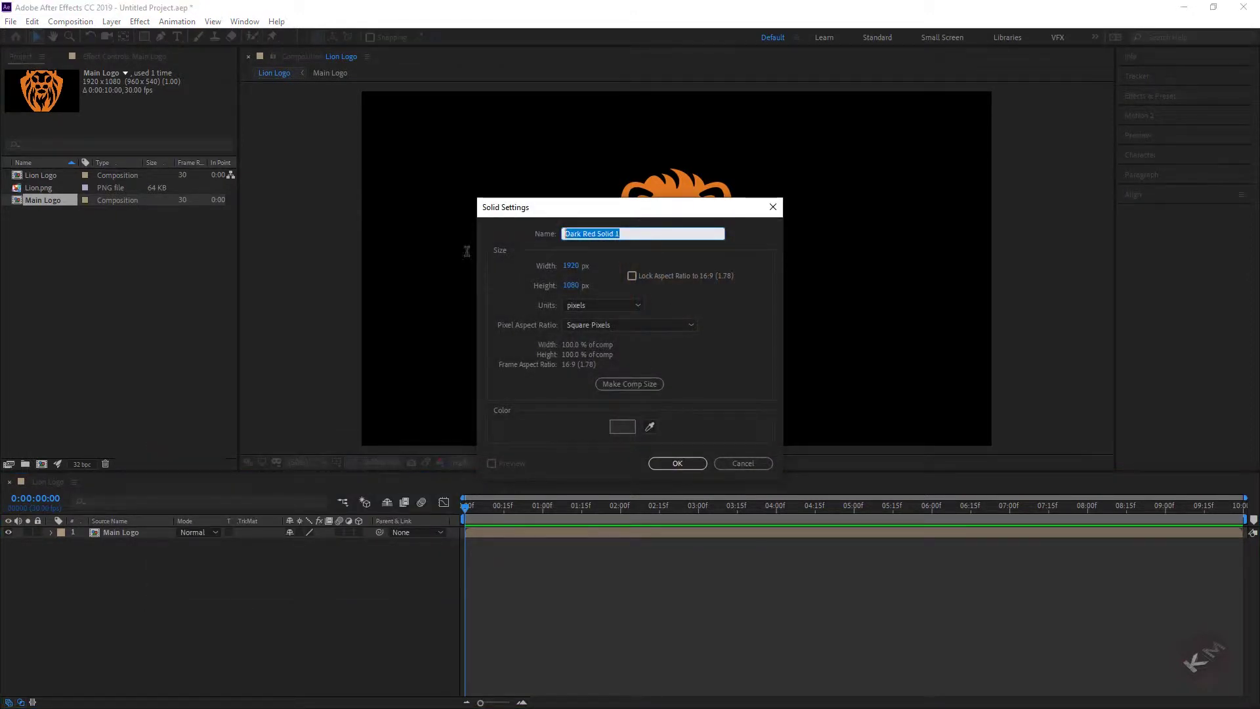
pyautogui.write('Fractal')
pyautogui.click(678, 464)
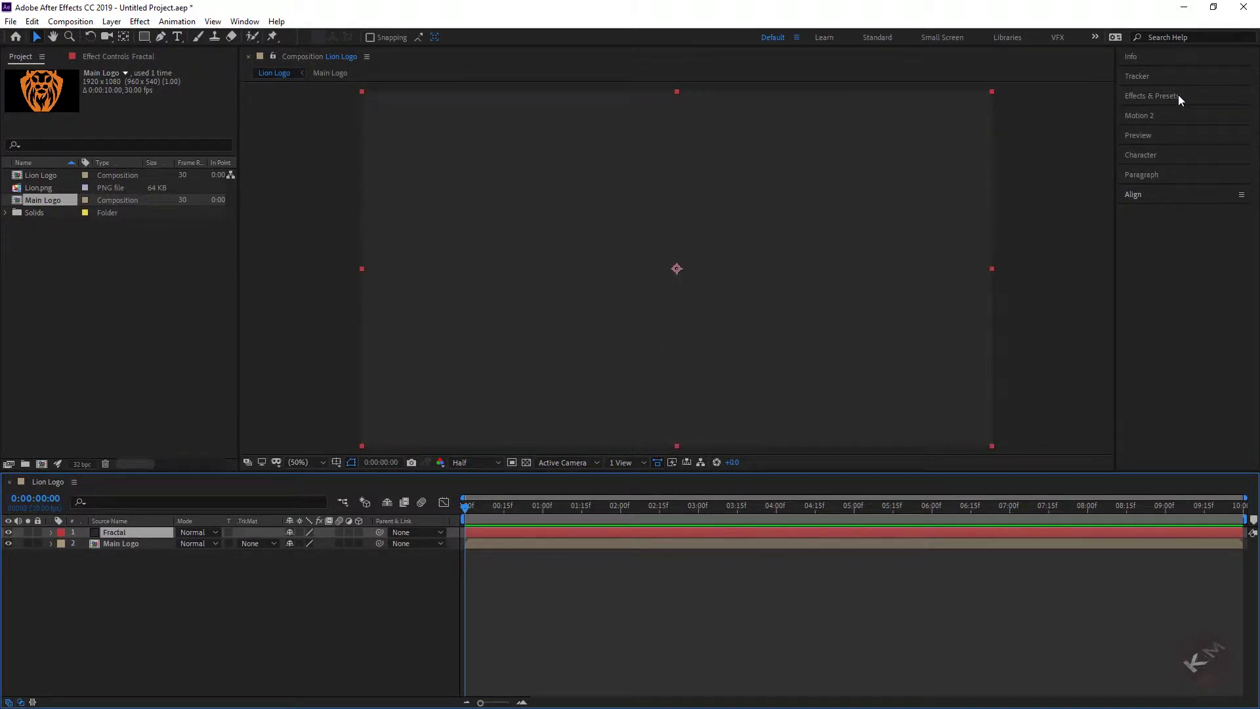
# - Search effects for 'frac' and apply Fractal Noise to the Fractal solid
pyautogui.hotkey('ctrl', 'space')
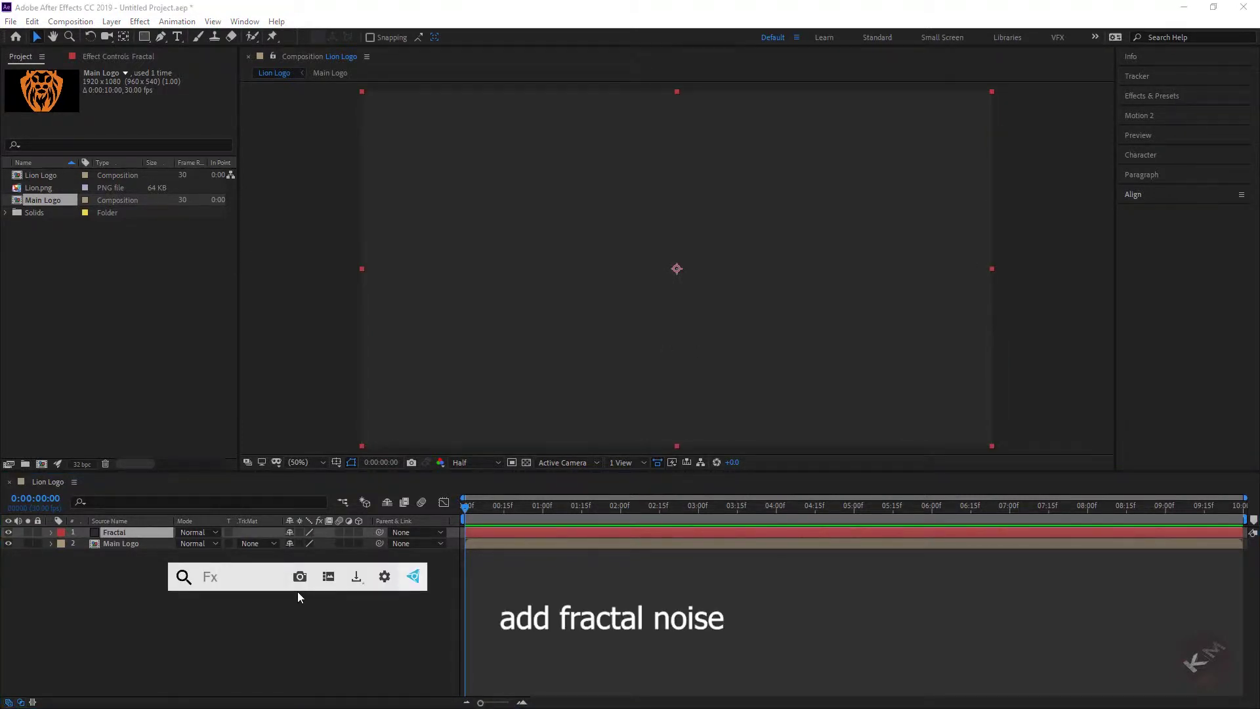
pyautogui.write('frac')
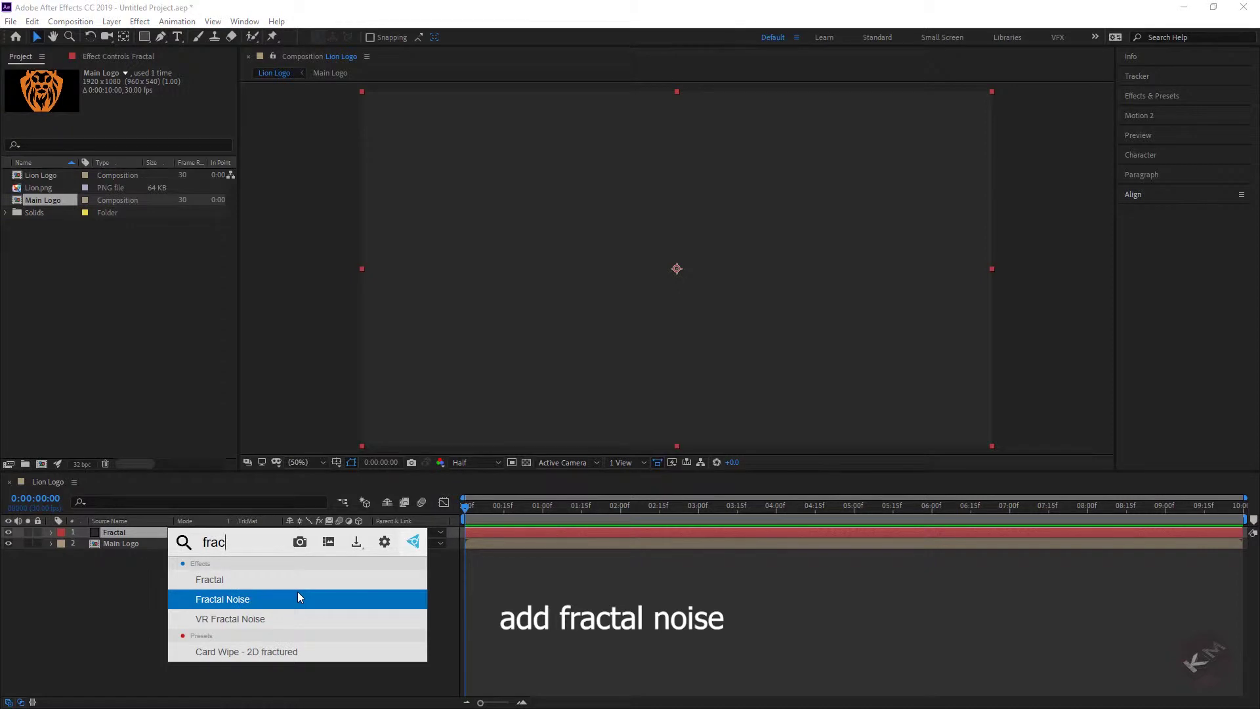
pyautogui.click(228, 600)
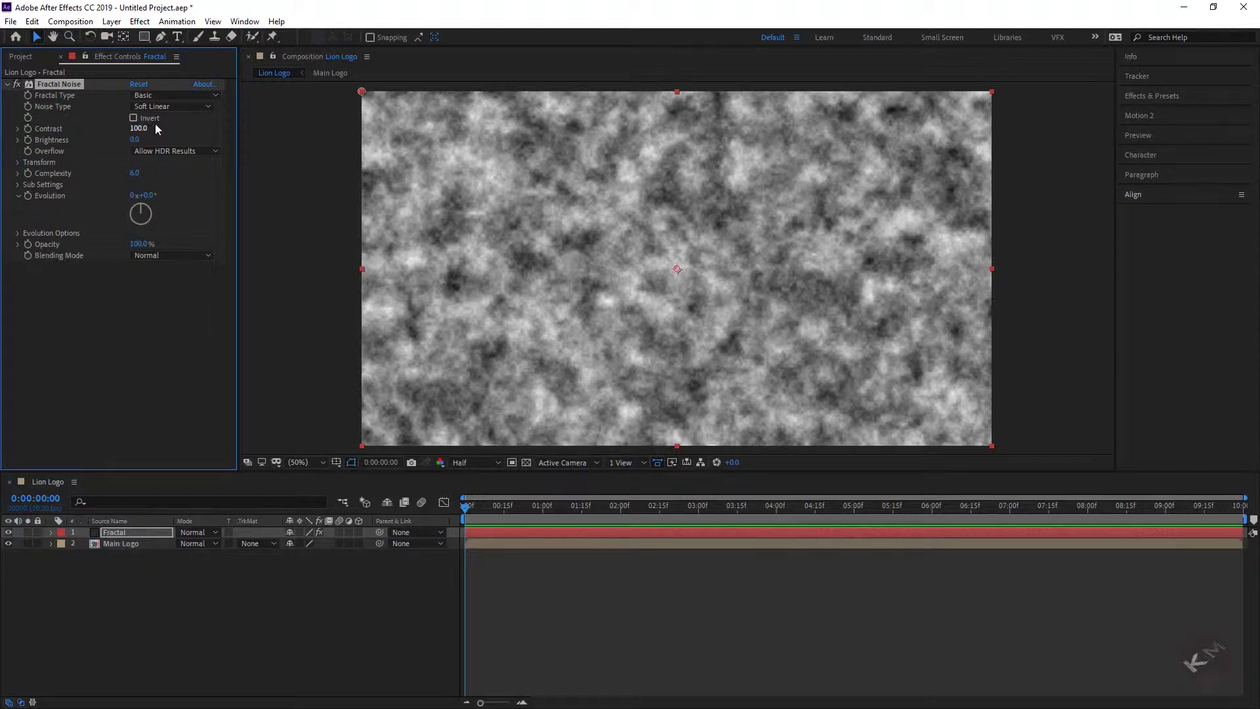
# - Try the Smeary and Terrain fractal types, then settle on Small Bumps with Evolution near 95°
pyautogui.click(182, 107)
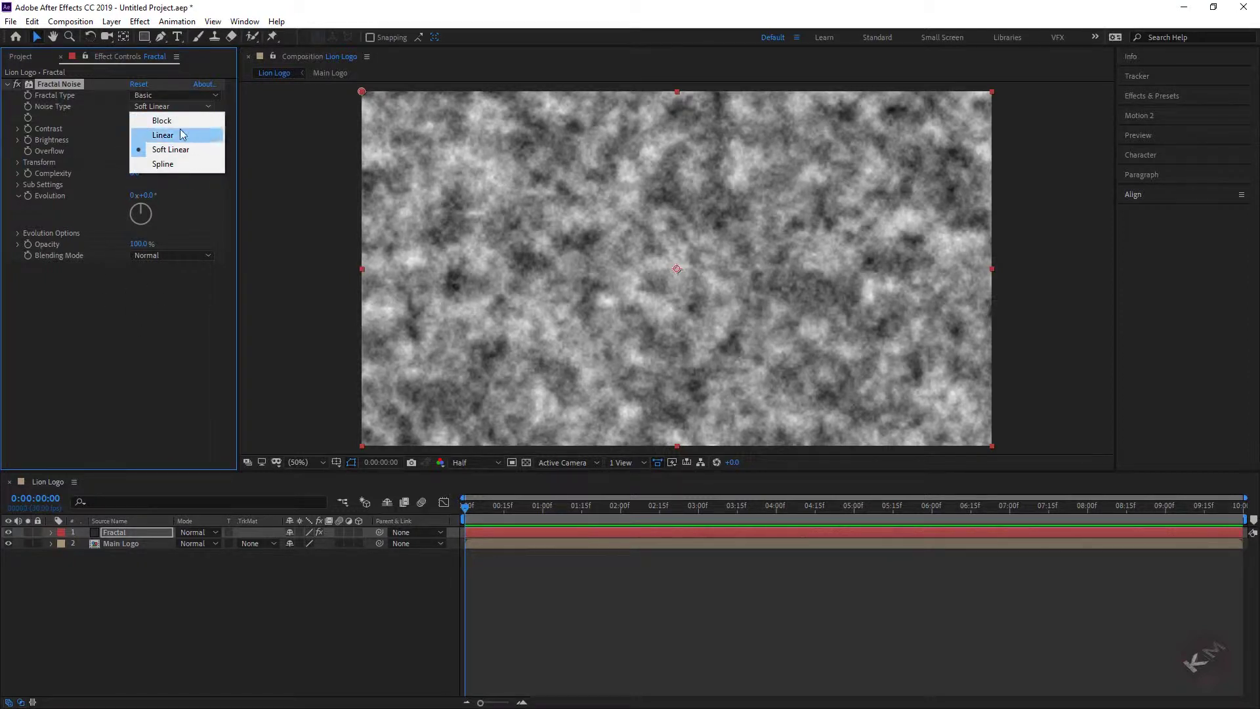
pyautogui.click(187, 96)
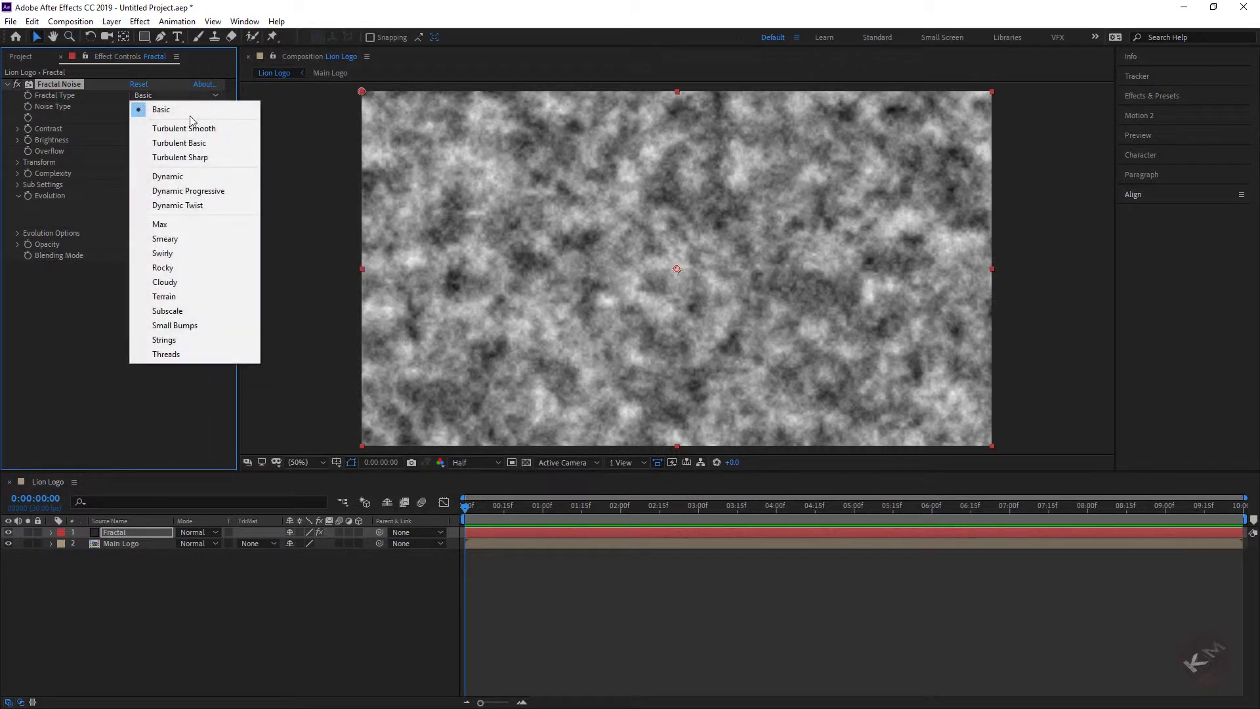
pyautogui.click(197, 240)
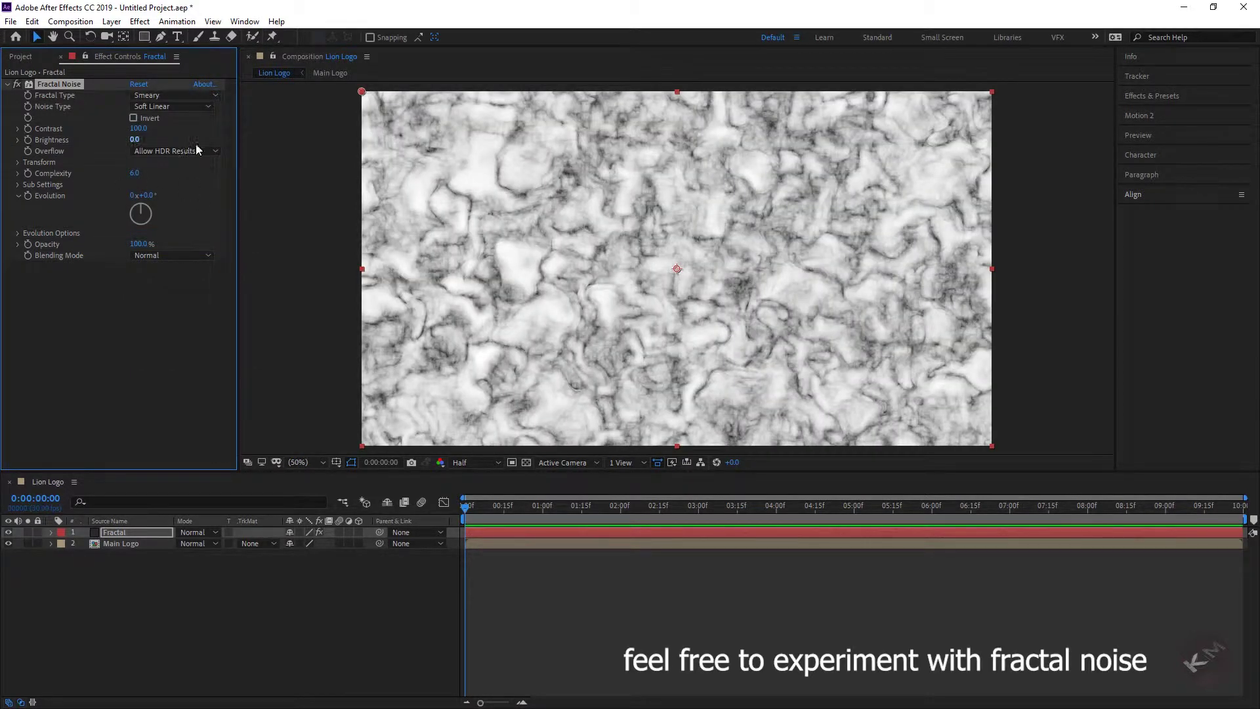
pyautogui.moveTo(160, 210)
pyautogui.mouseDown()
pyautogui.moveTo(223, 204)
pyautogui.moveTo(140, 196)
pyautogui.moveTo(203, 212)
pyautogui.mouseUp()
pyautogui.click(172, 93)
pyautogui.click(195, 297)
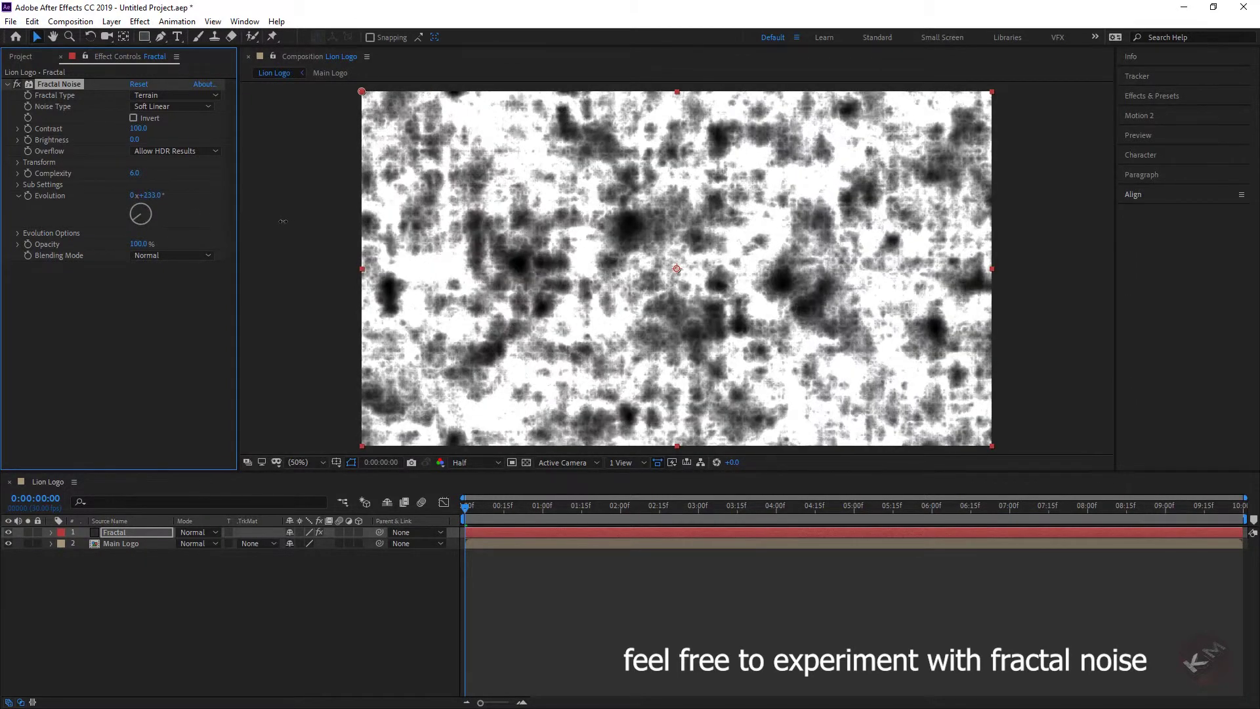
pyautogui.click(168, 95)
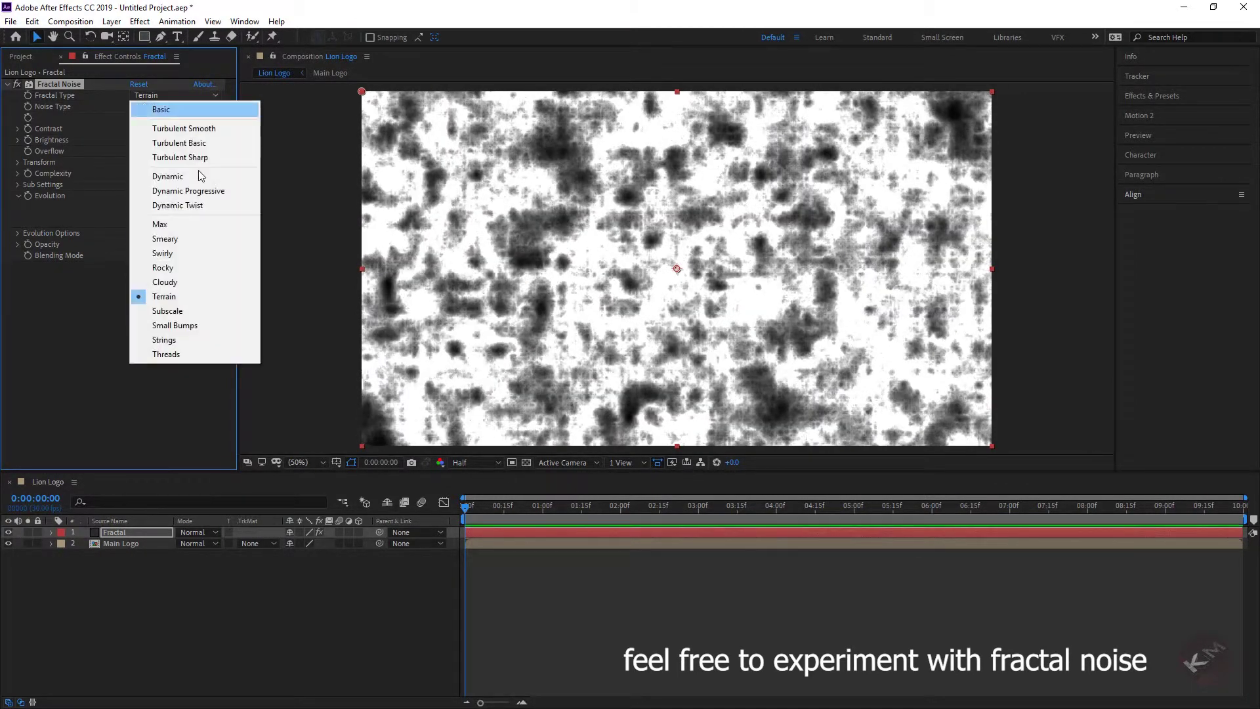
pyautogui.click(195, 326)
pyautogui.moveTo(140, 195); pyautogui.dragTo(184, 212)
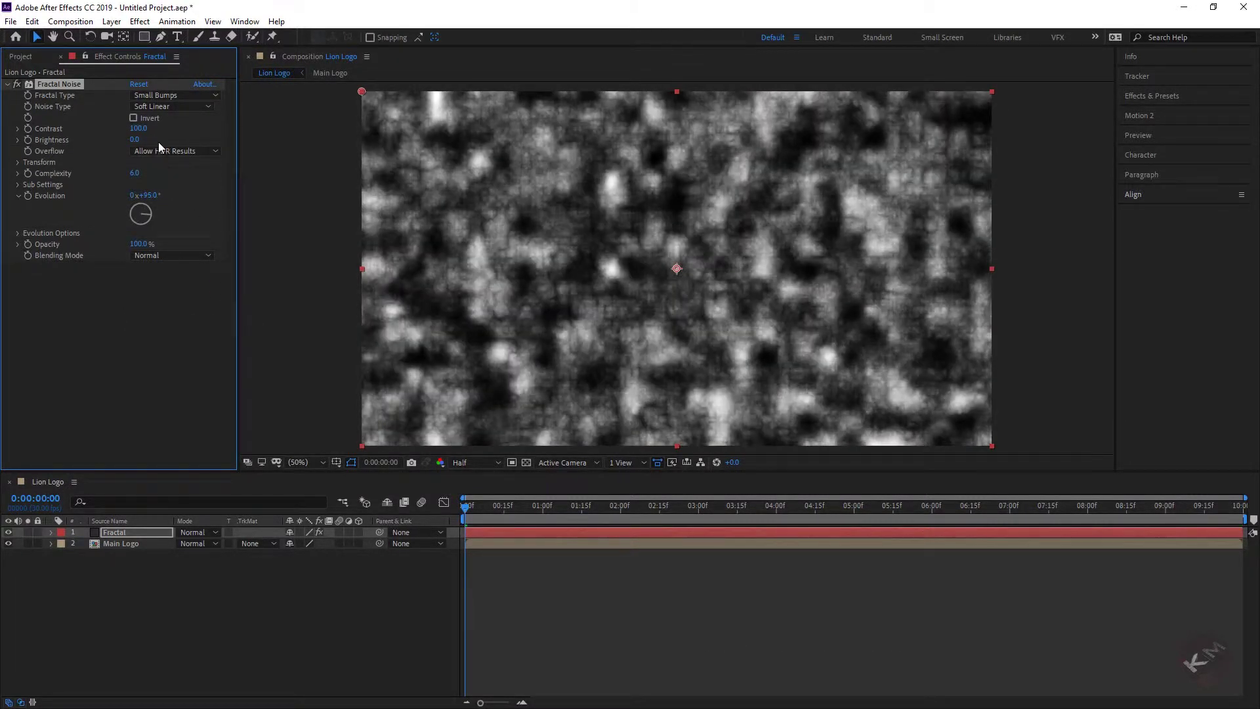
pyautogui.click(156, 107)
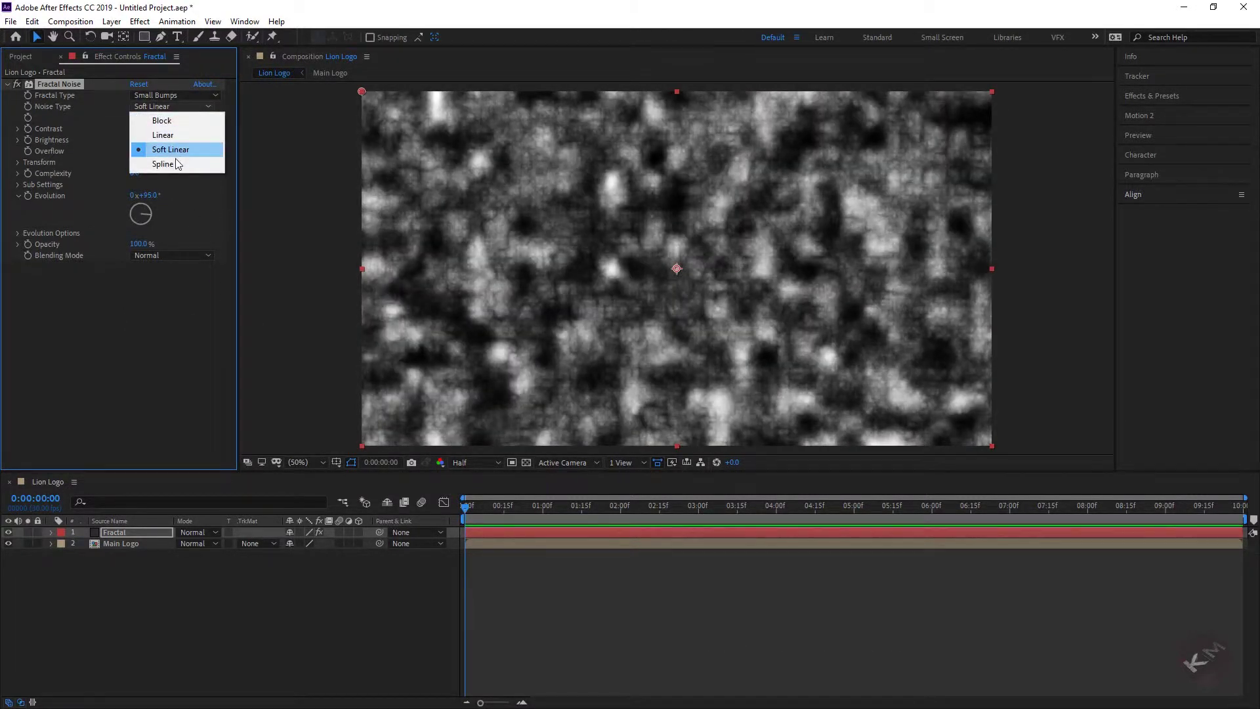
# - Switch the noise type to Block and reset Evolution to 0
pyautogui.click(162, 118)
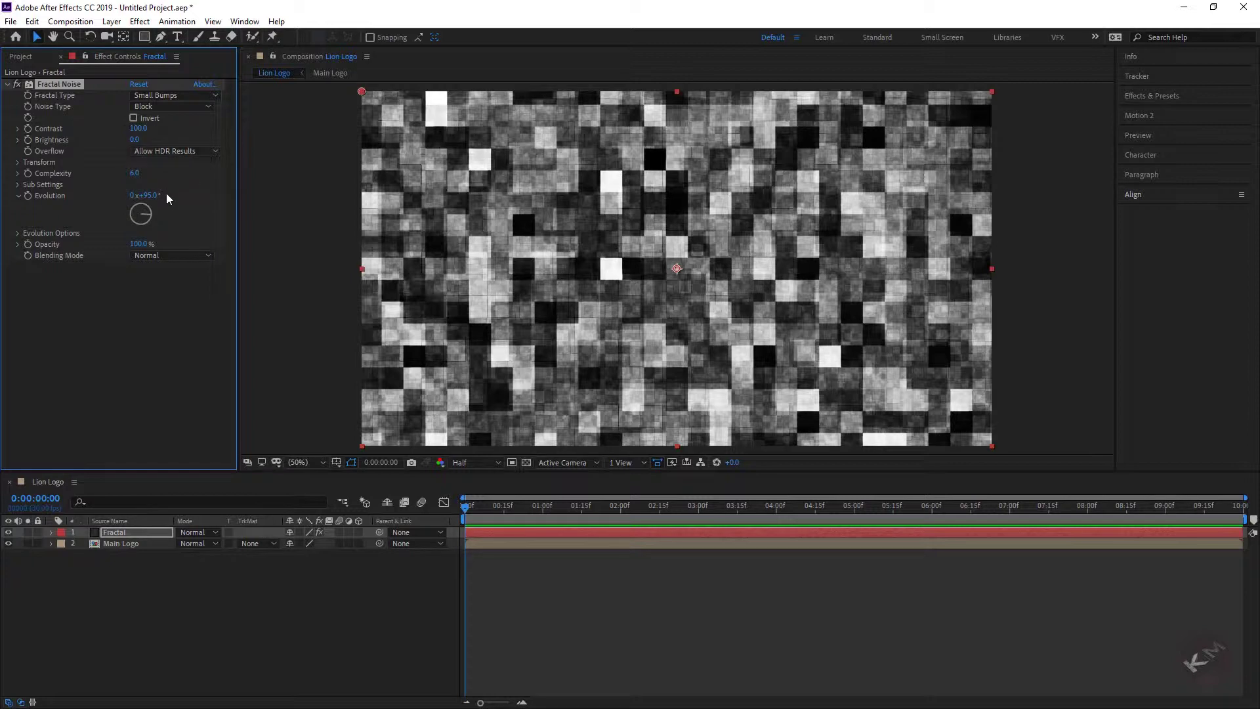
pyautogui.moveTo(152, 202); pyautogui.dragTo(177, 209)
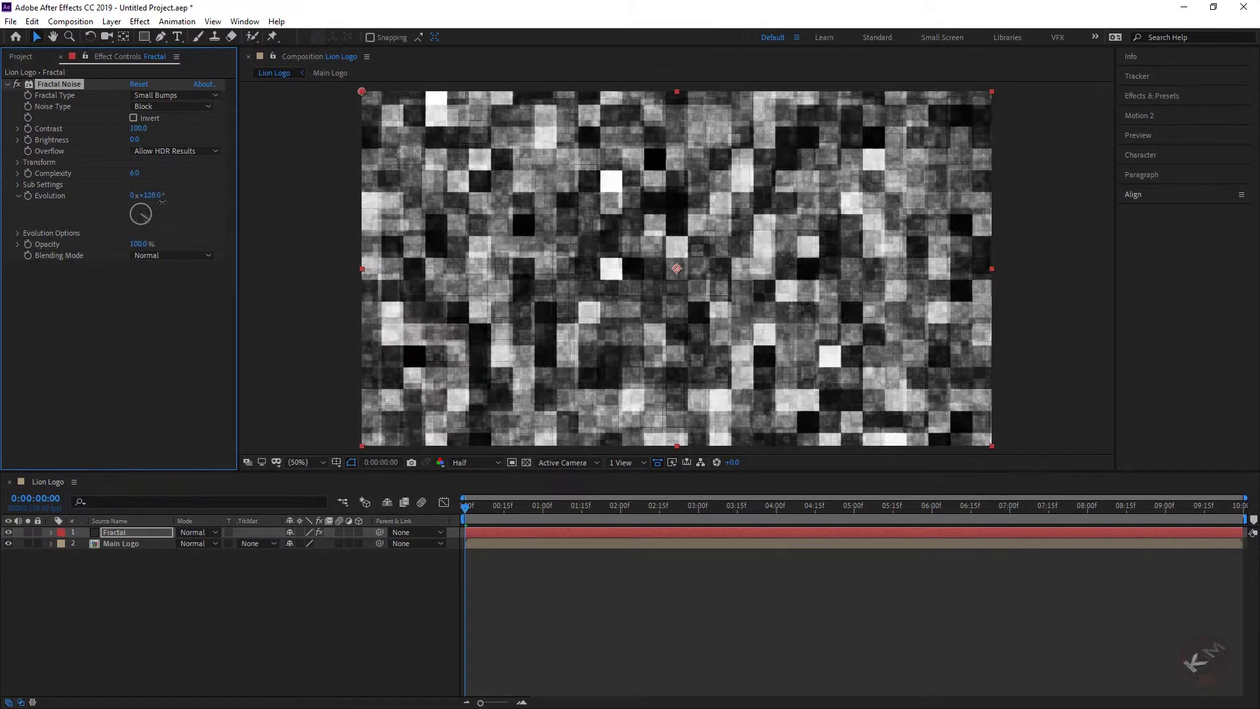
pyautogui.click(146, 195)
pyautogui.write('0')
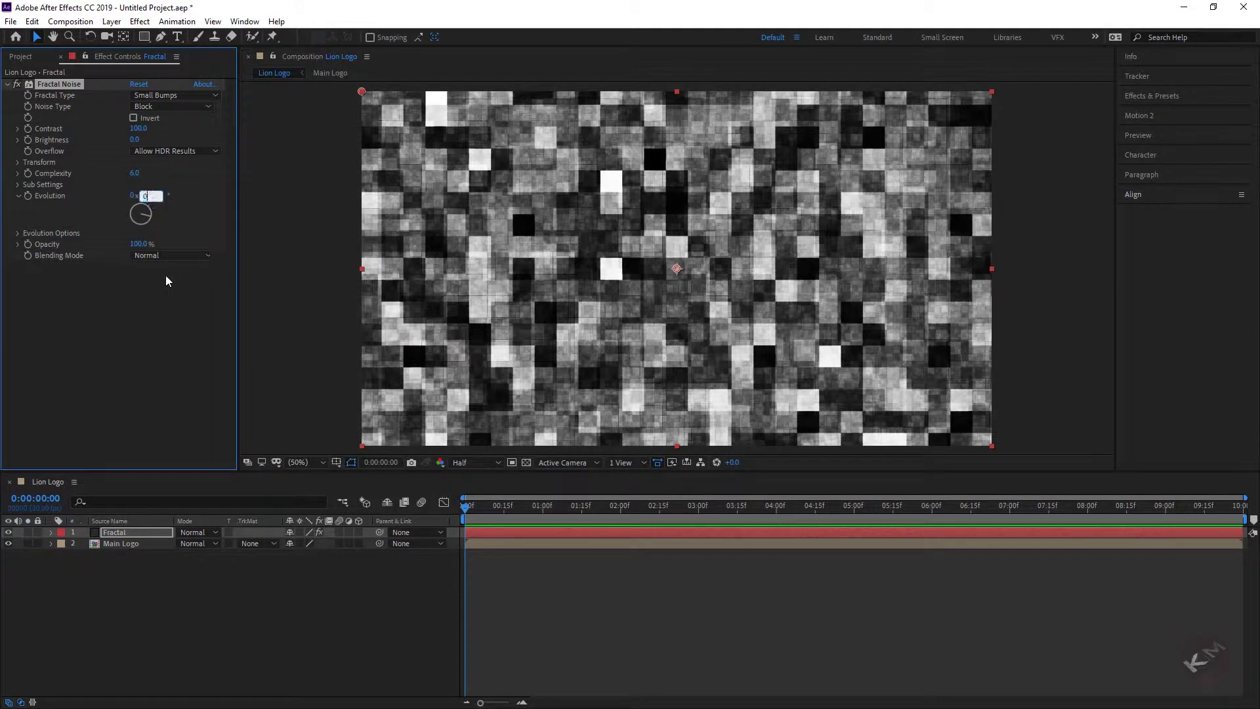
pyautogui.press('Return')
# - Try the Cloudy fractal type with Soft Linear, Spline, then Linear noise
pyautogui.click(162, 94)
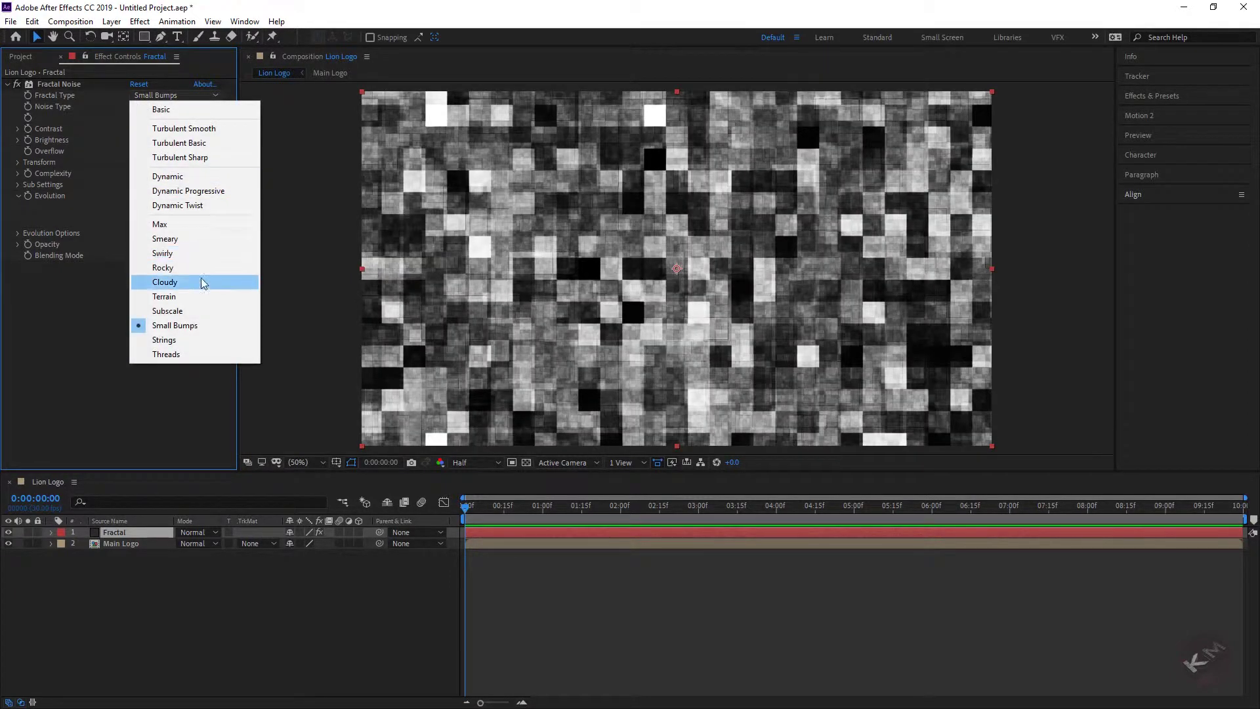
pyautogui.click(201, 283)
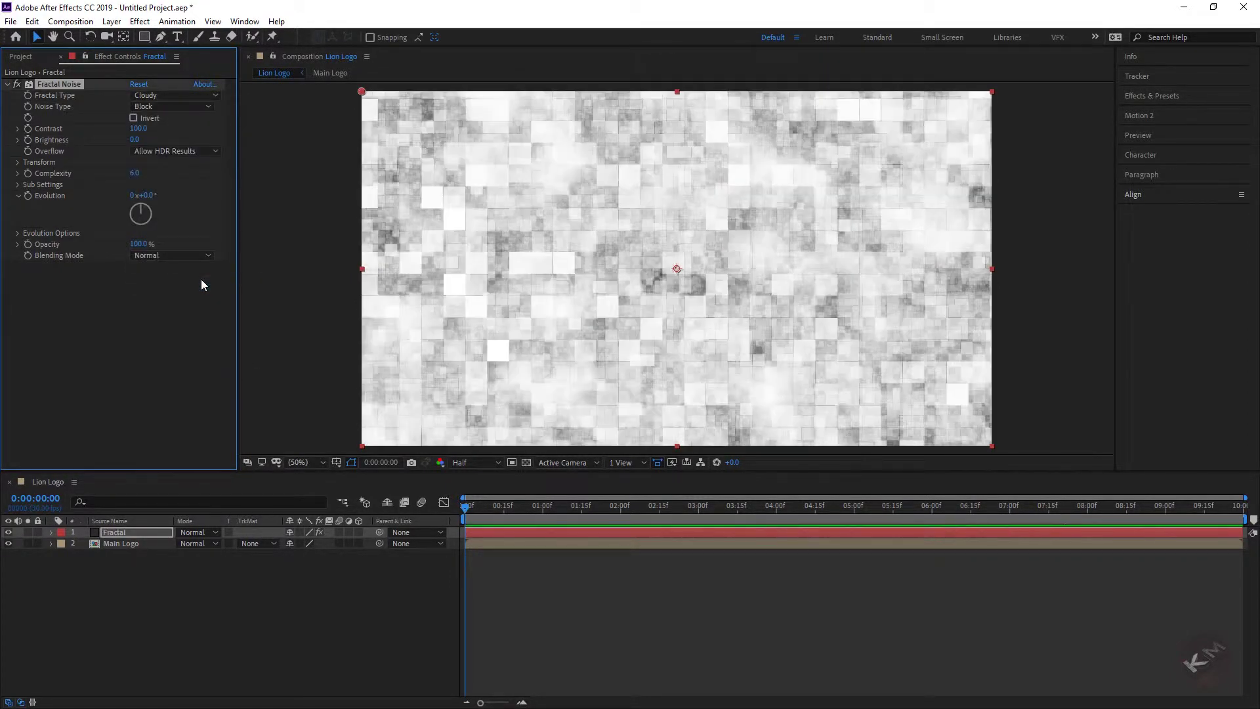
pyautogui.click(165, 106)
pyautogui.click(161, 148)
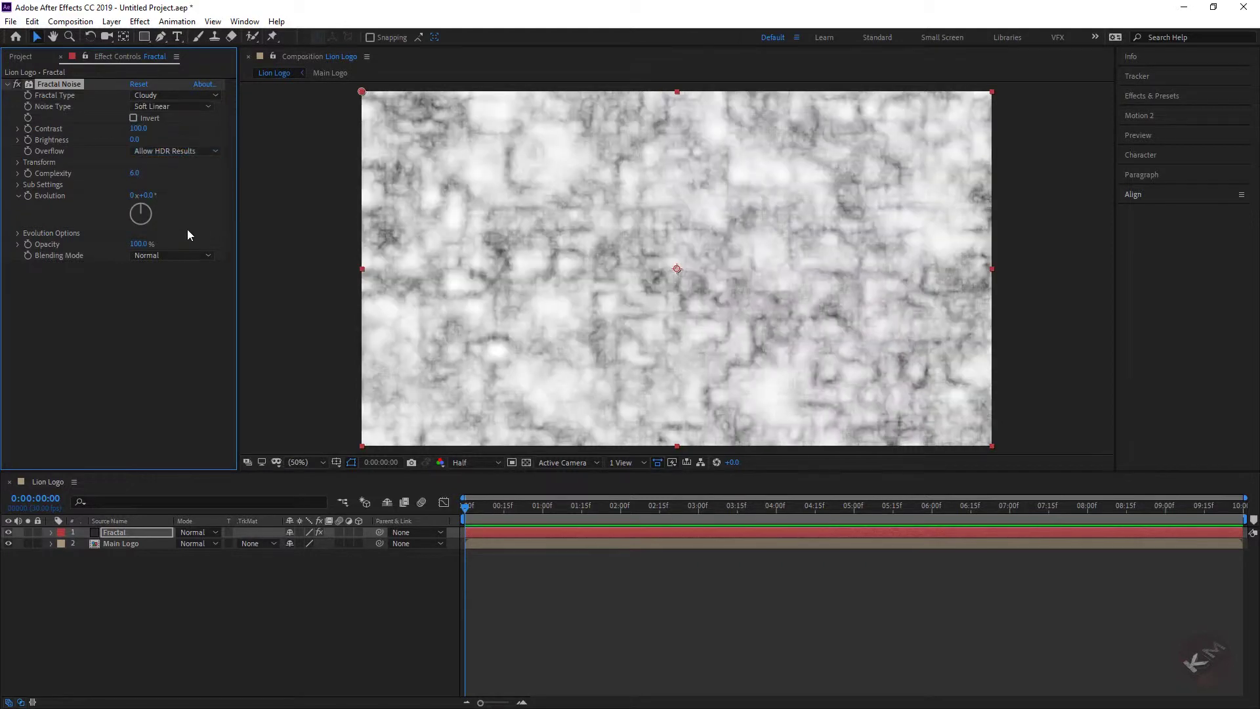
pyautogui.moveTo(148, 195)
pyautogui.mouseDown()
pyautogui.moveTo(188, 202)
pyautogui.moveTo(148, 197)
pyautogui.moveTo(176, 198)
pyautogui.mouseUp()
pyautogui.click(171, 109)
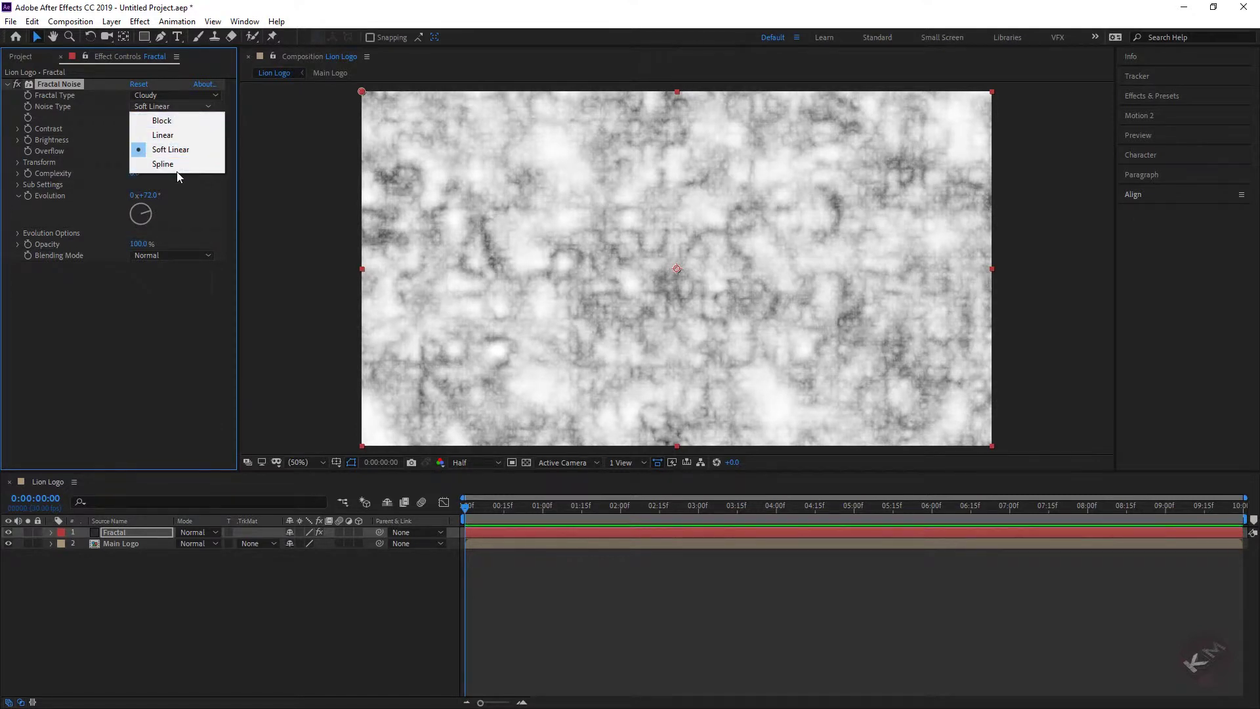
pyautogui.click(167, 164)
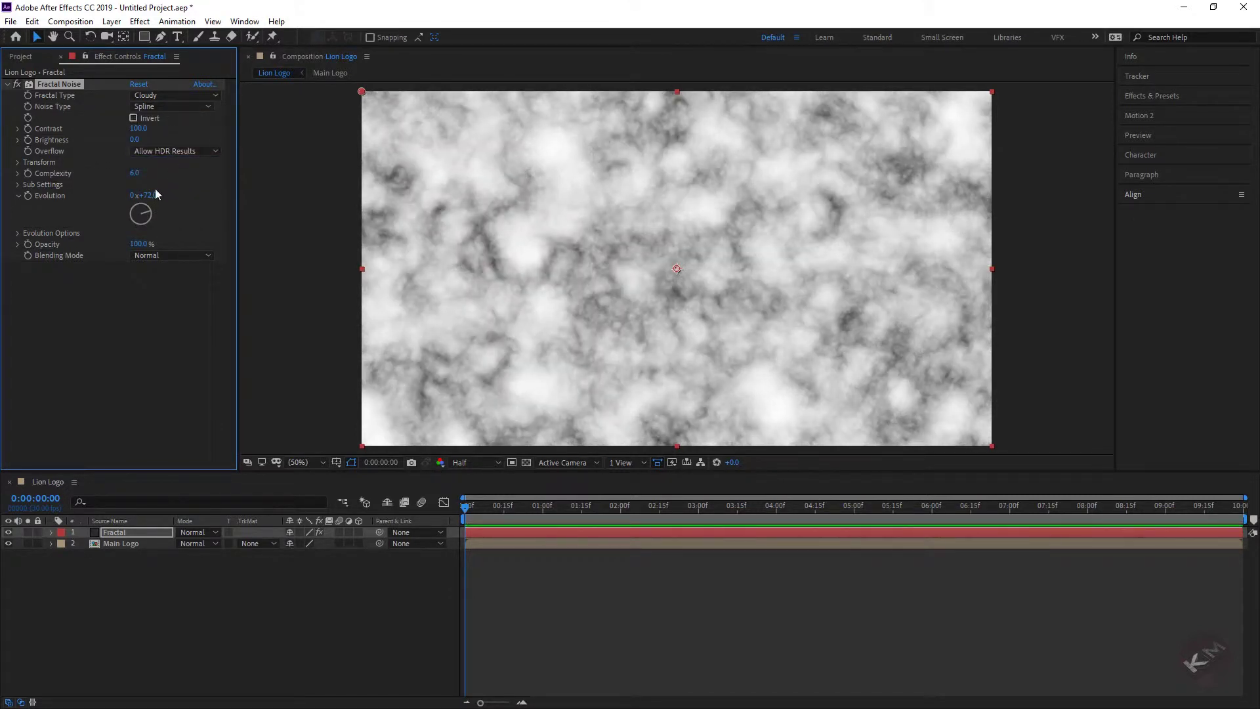
pyautogui.moveTo(155, 192); pyautogui.dragTo(154, 201)
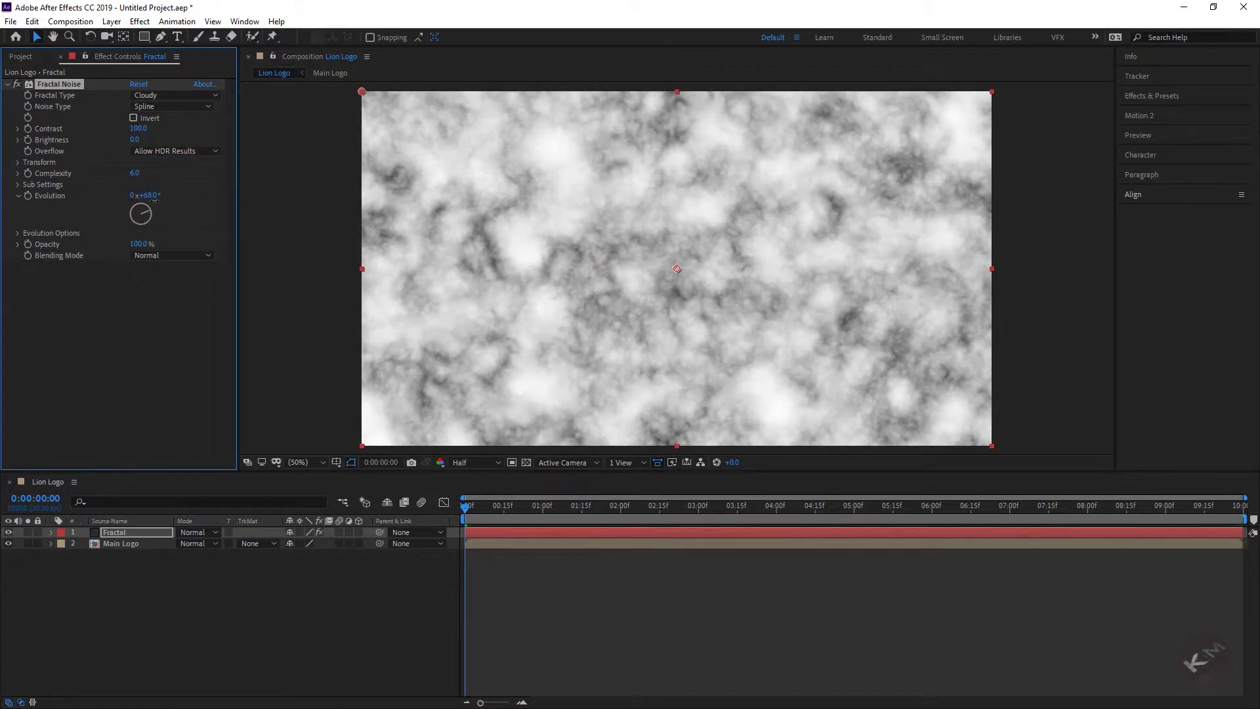
pyautogui.click(170, 108)
pyautogui.click(175, 136)
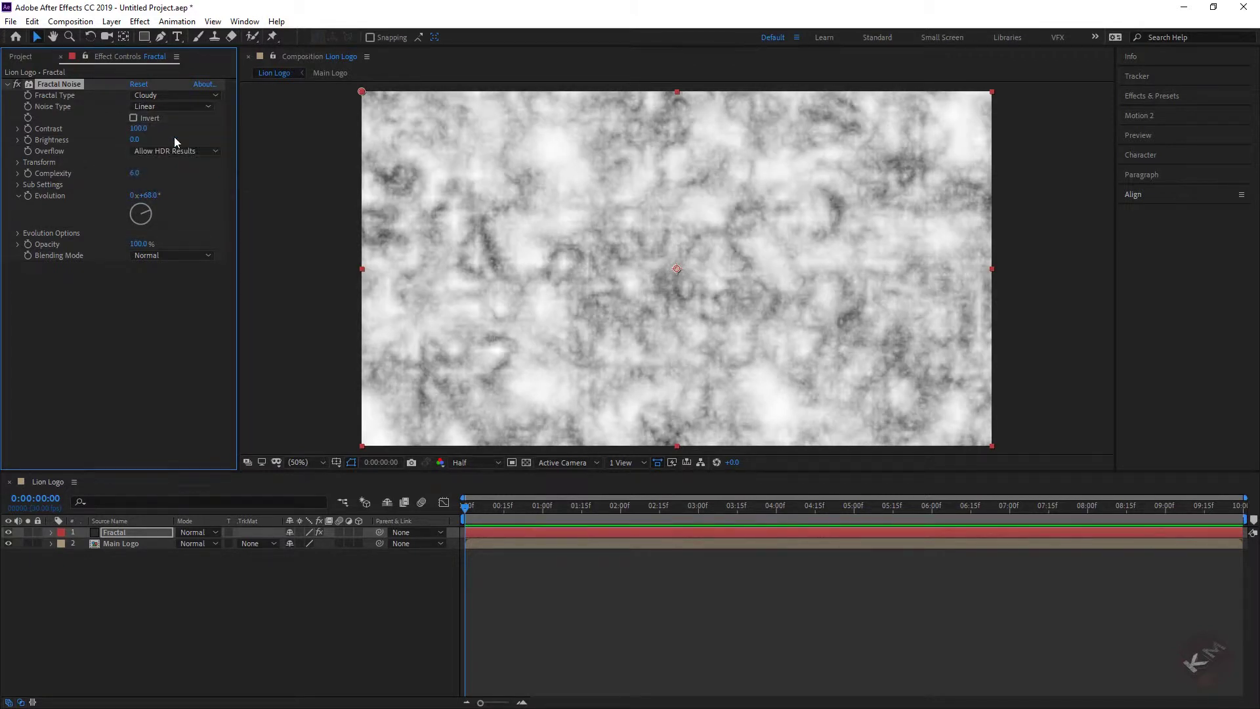
# - Set the fractal type to Rocky and reset Evolution to 0
pyautogui.click(167, 98)
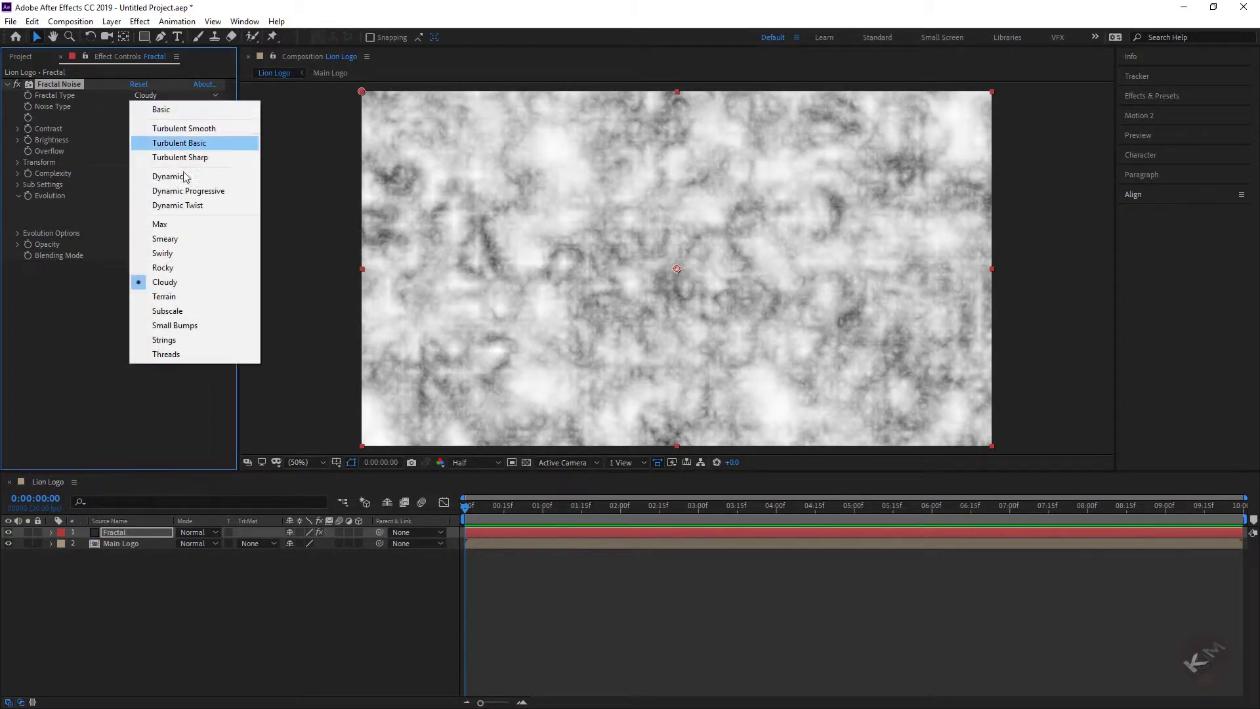
pyautogui.click(183, 258)
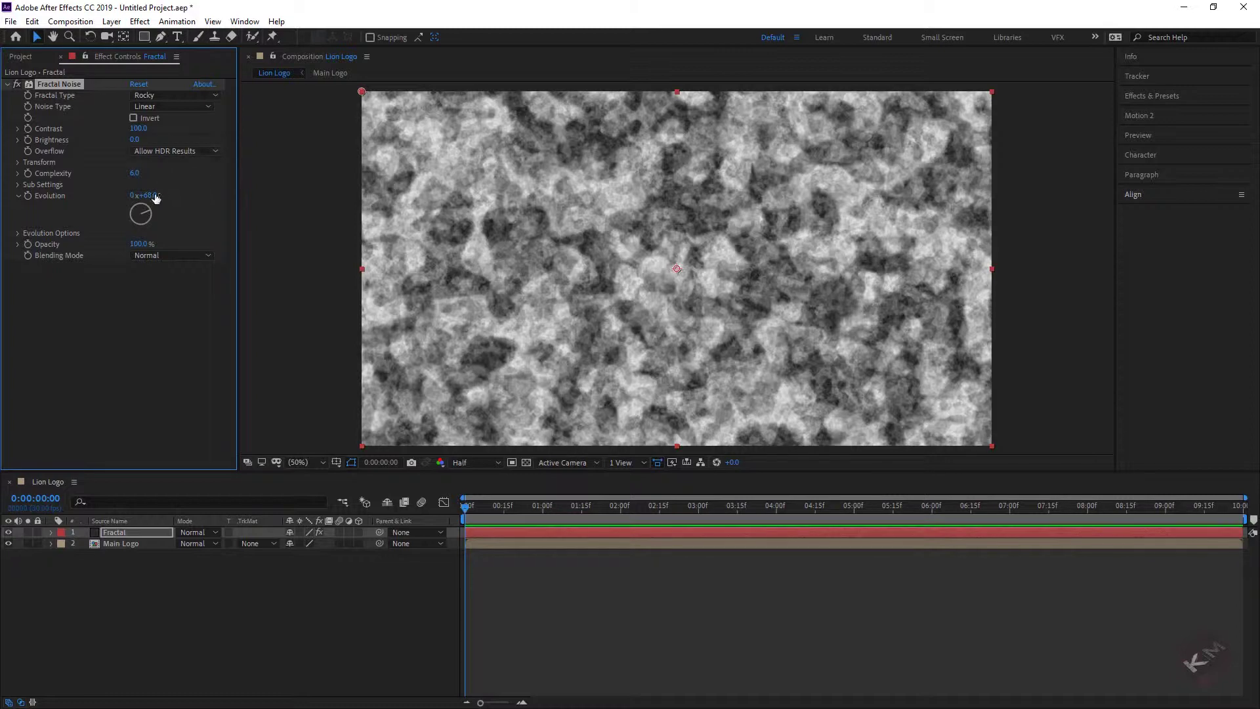
pyautogui.moveTo(155, 199)
pyautogui.mouseDown()
pyautogui.moveTo(274, 205)
pyautogui.moveTo(144, 195)
pyautogui.mouseUp()
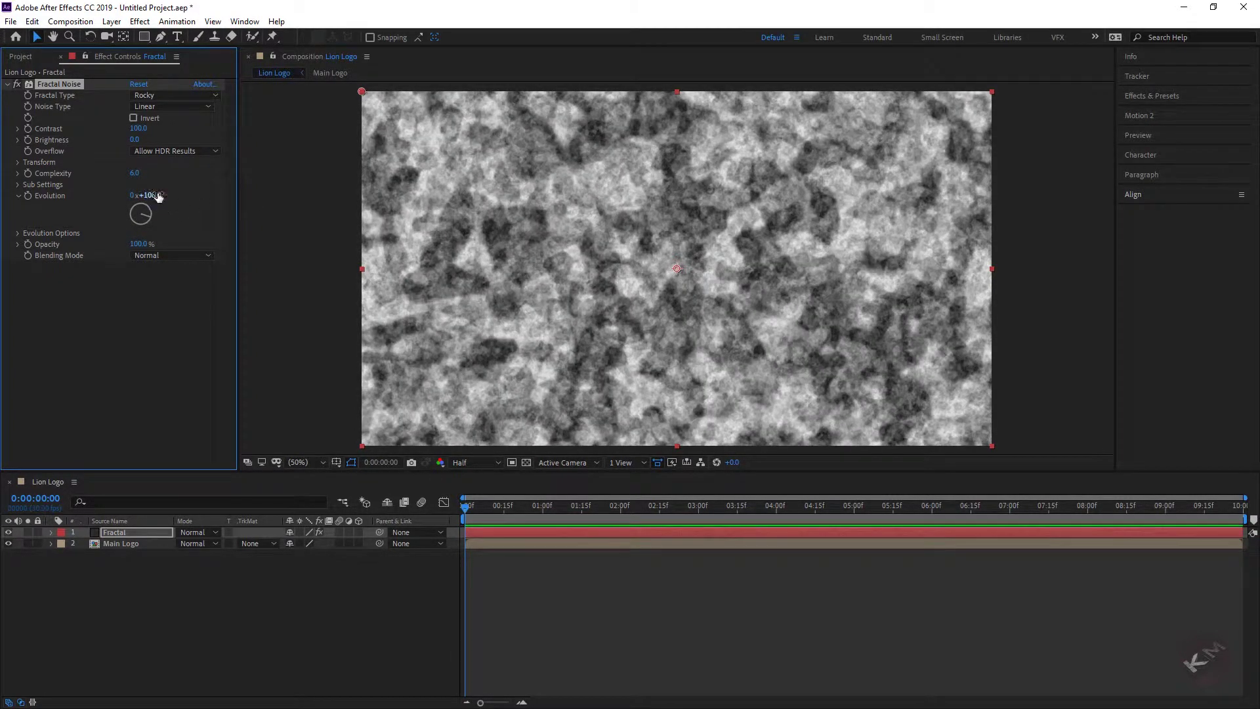
pyautogui.click(159, 196)
pyautogui.write('0')
pyautogui.click(172, 306)
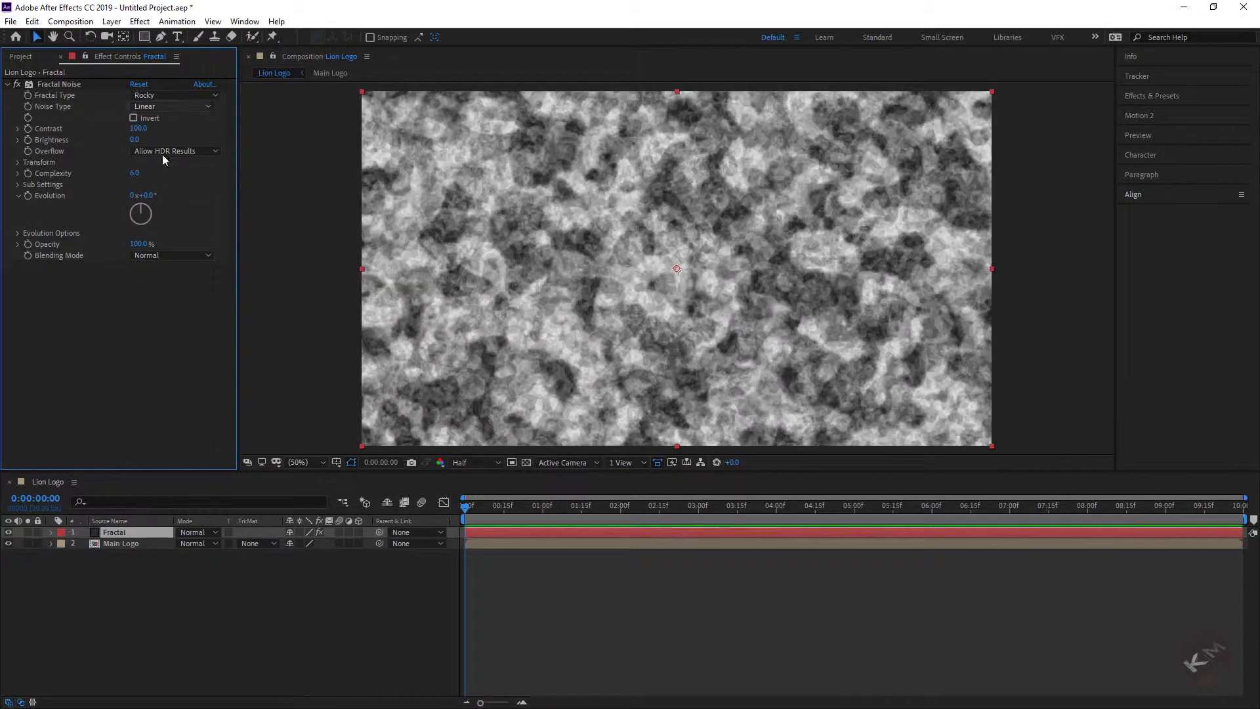
# - Set Contrast to 124, then raise it to 208
pyautogui.click(27, 130)
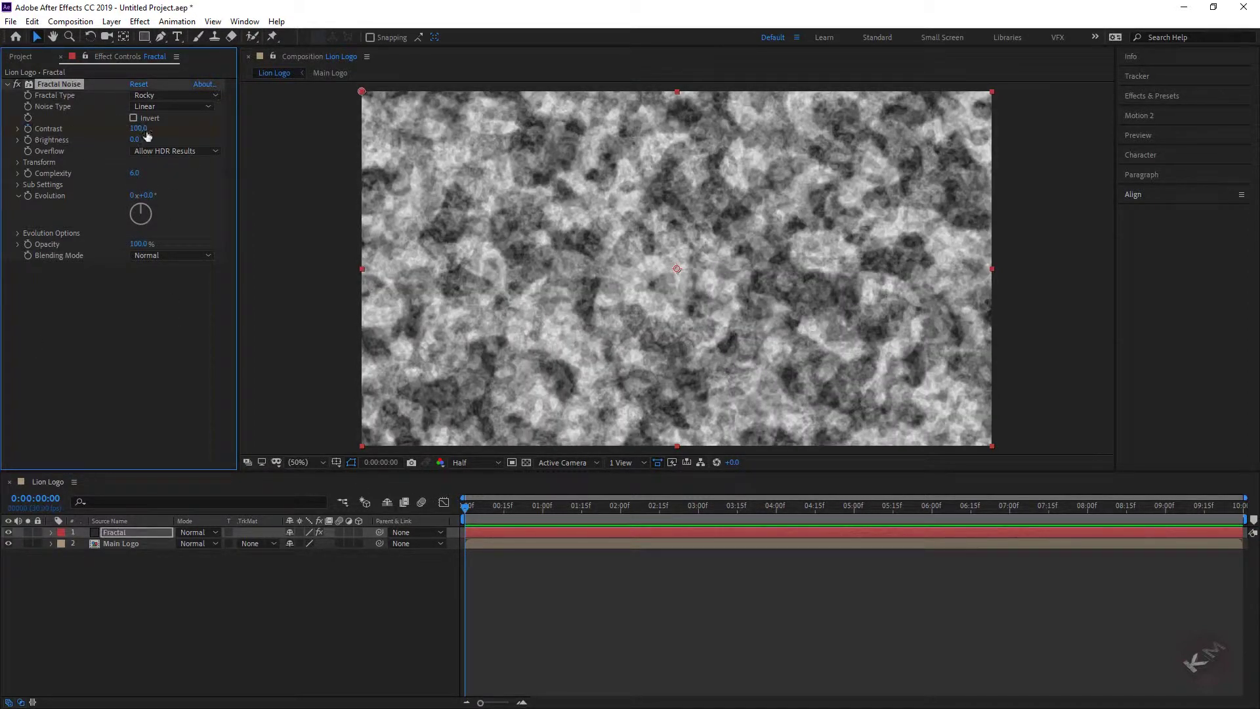
pyautogui.write('124')
pyautogui.press('Return')
pyautogui.moveTo(165, 138); pyautogui.dragTo(210, 139)
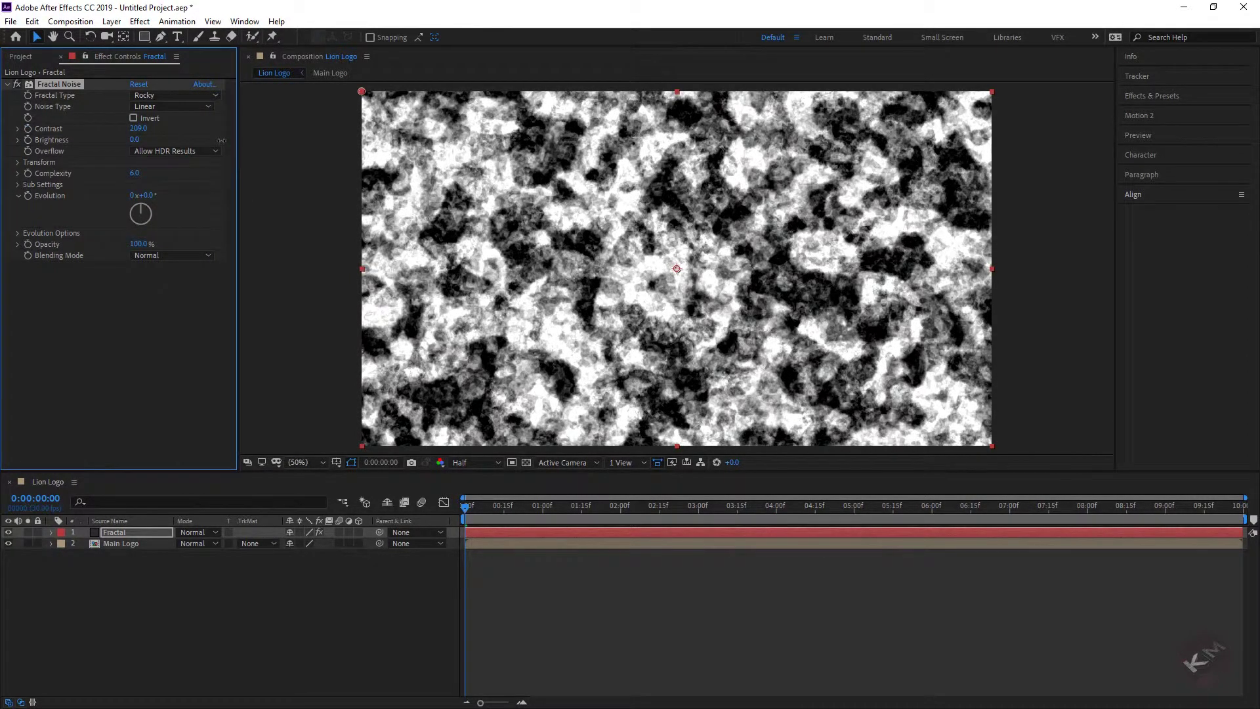
pyautogui.moveTo(221, 139); pyautogui.dragTo(219, 140)
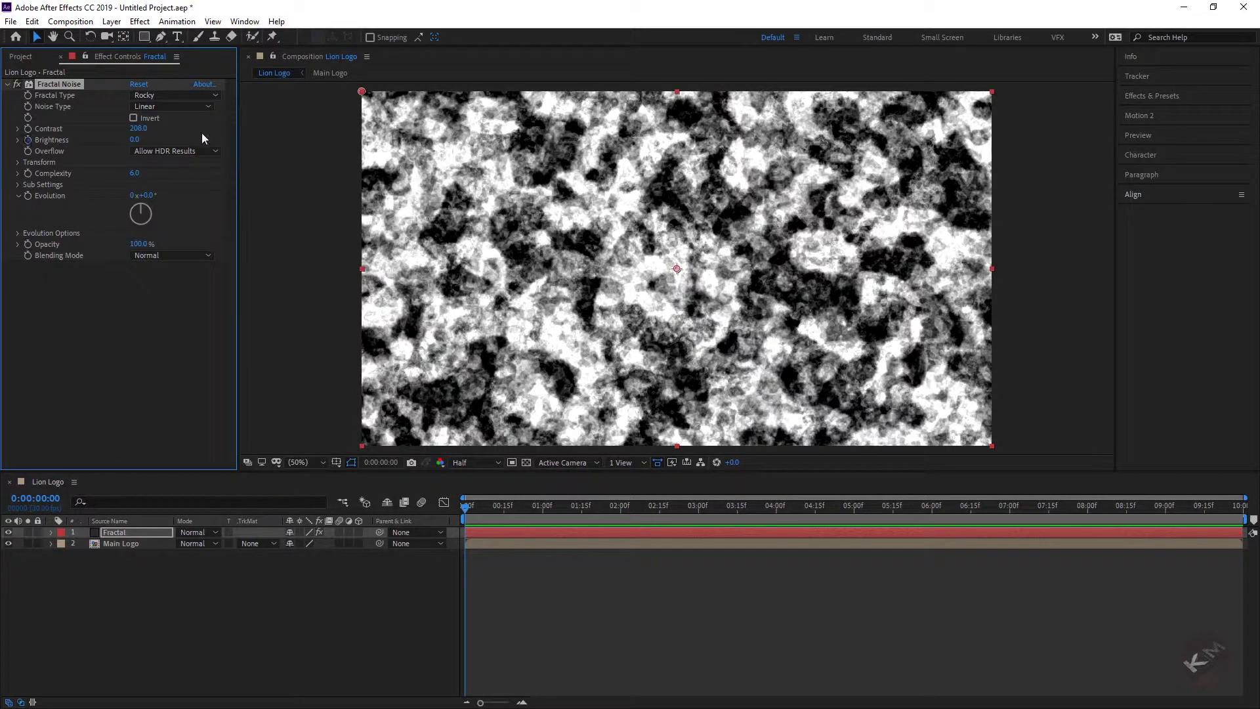
# - Set Brightness to -153 at the start and 153 at 4 seconds
pyautogui.moveTo(134, 139); pyautogui.dragTo(26, 151)
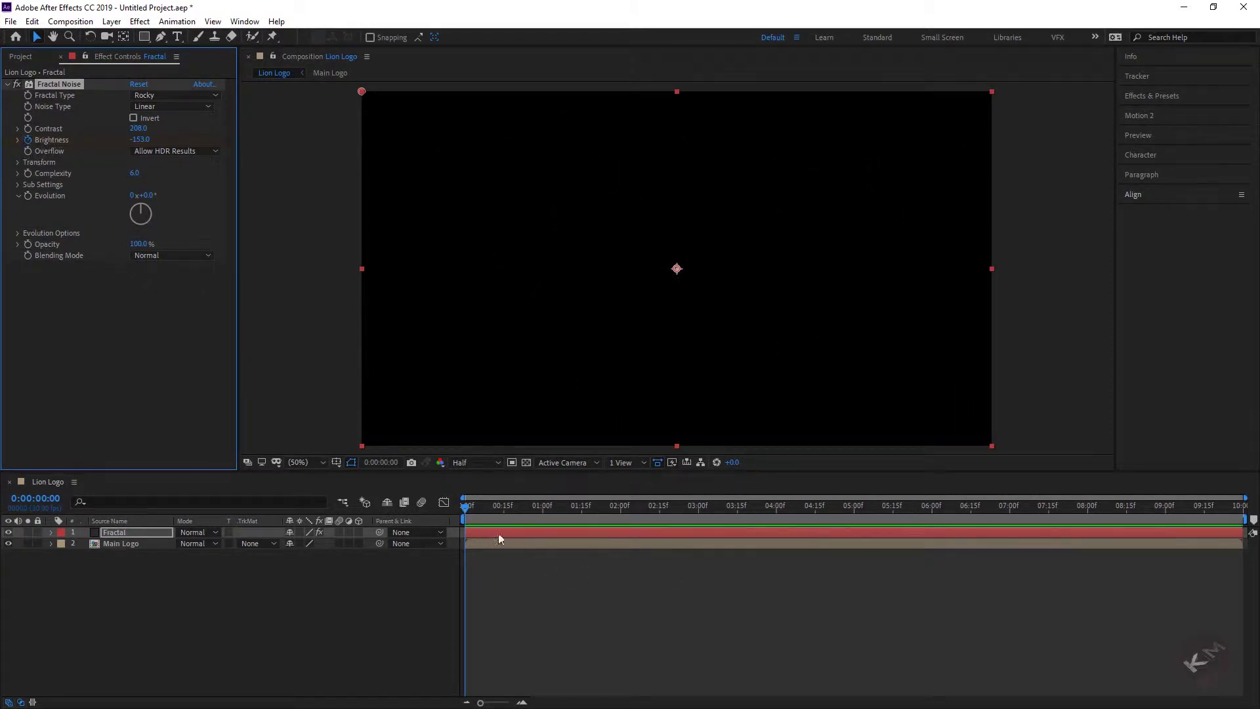
pyautogui.moveTo(464, 509); pyautogui.dragTo(773, 537)
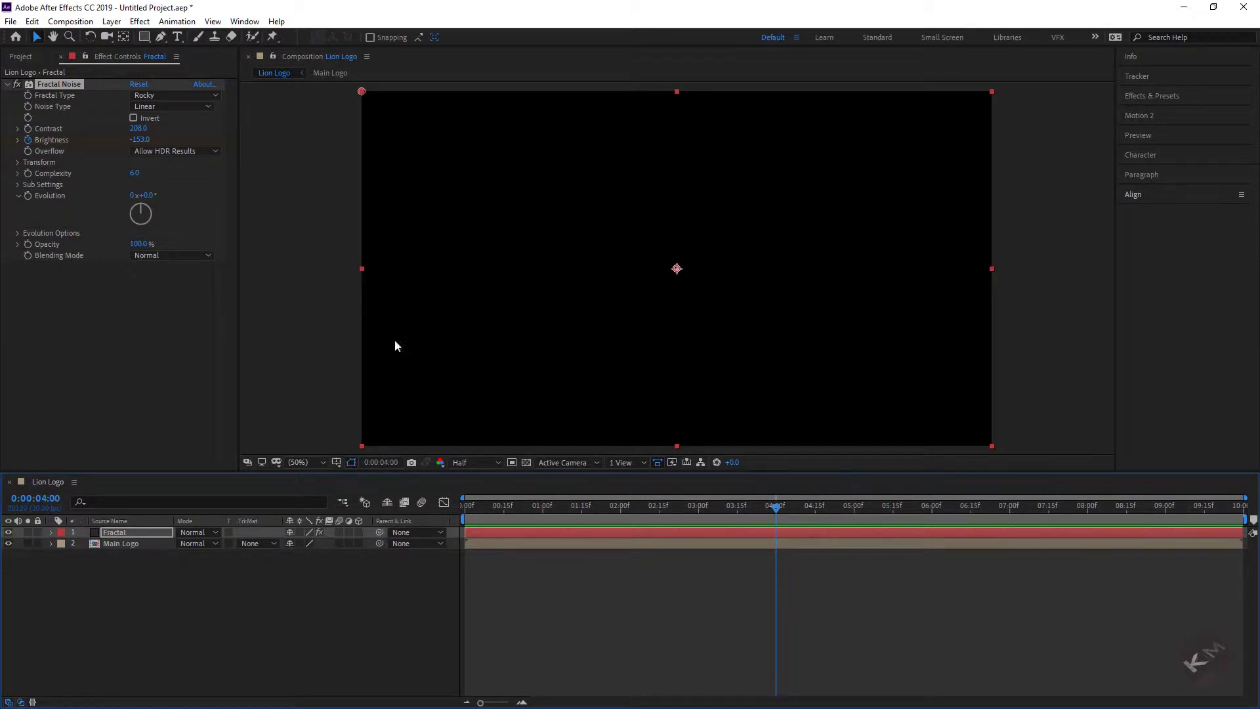
pyautogui.click(142, 140)
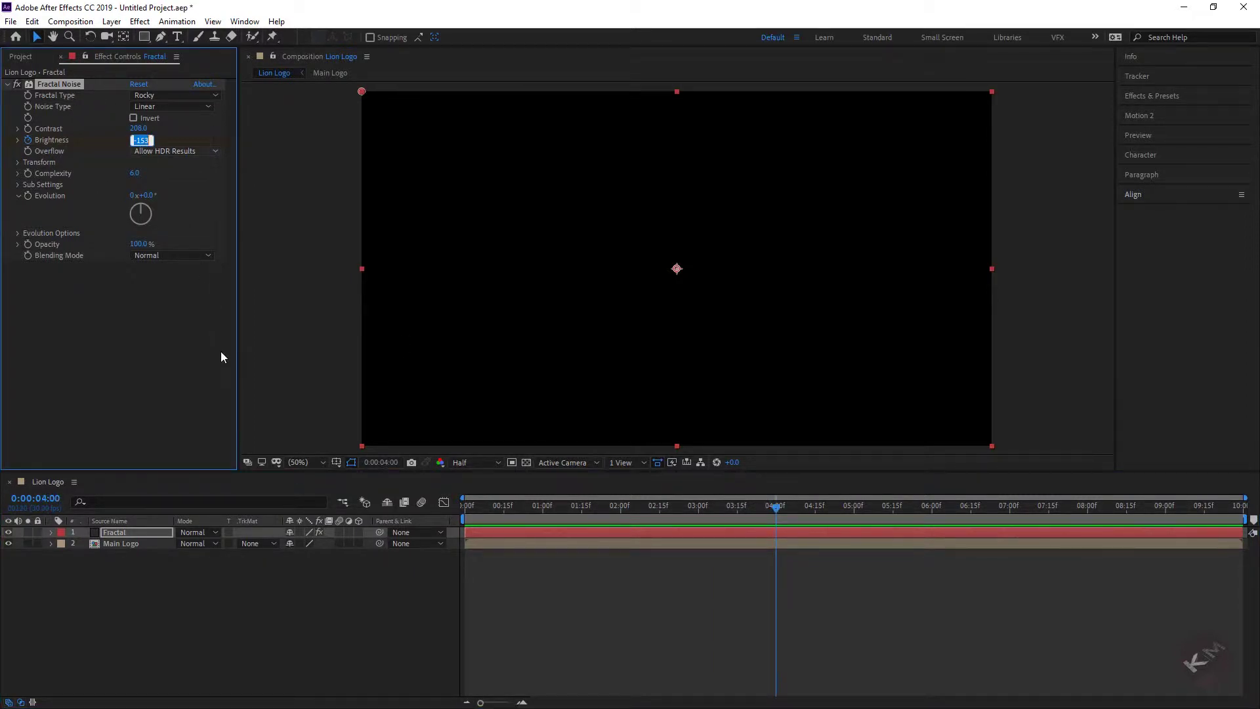
pyautogui.write('15')
pyautogui.press('Return')
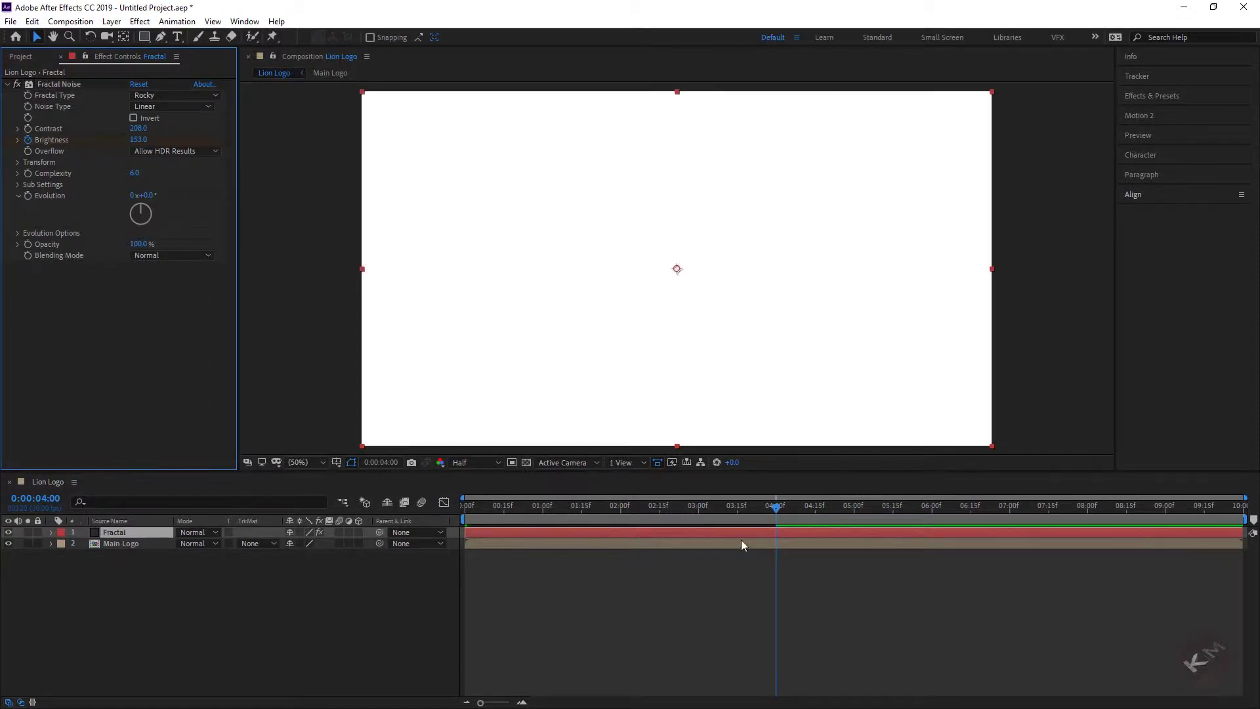
# - End the work area at 4 seconds and scrub back to preview the brightening
pyautogui.press('n')
pyautogui.click(732, 520)
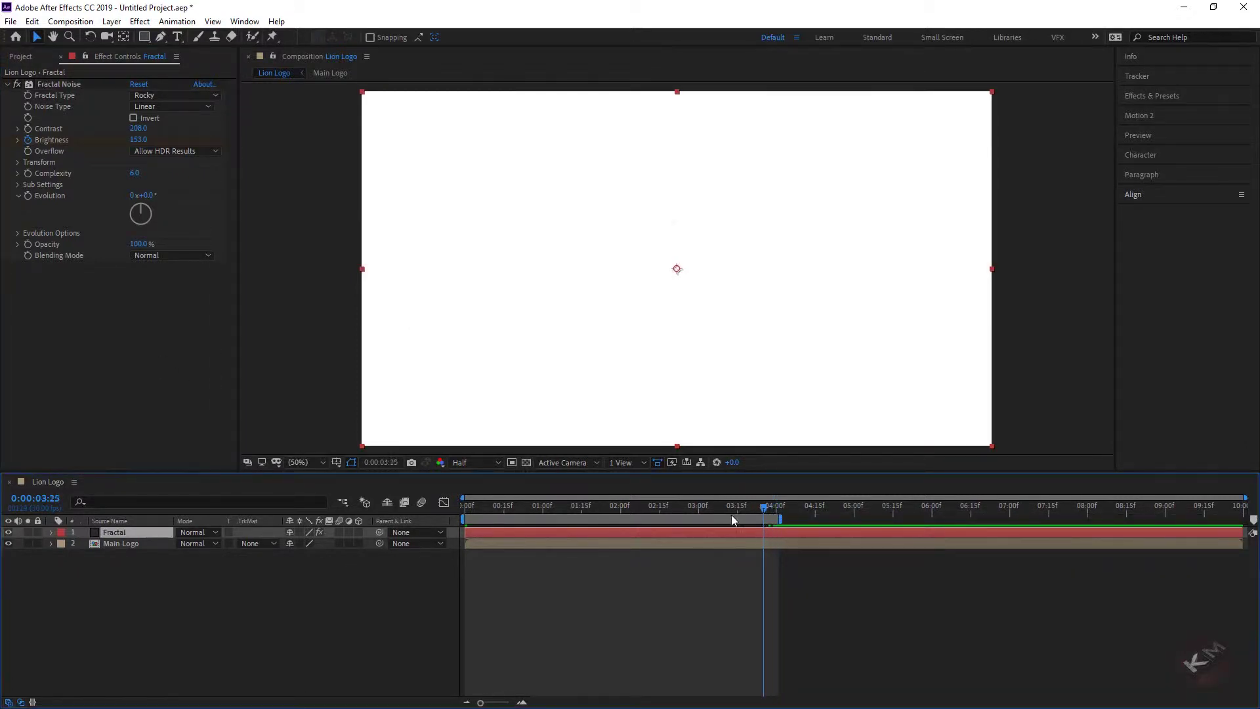
pyautogui.moveTo(732, 520)
pyautogui.mouseDown()
pyautogui.moveTo(604, 528)
pyautogui.moveTo(655, 542)
pyautogui.moveTo(575, 533)
pyautogui.mouseUp()
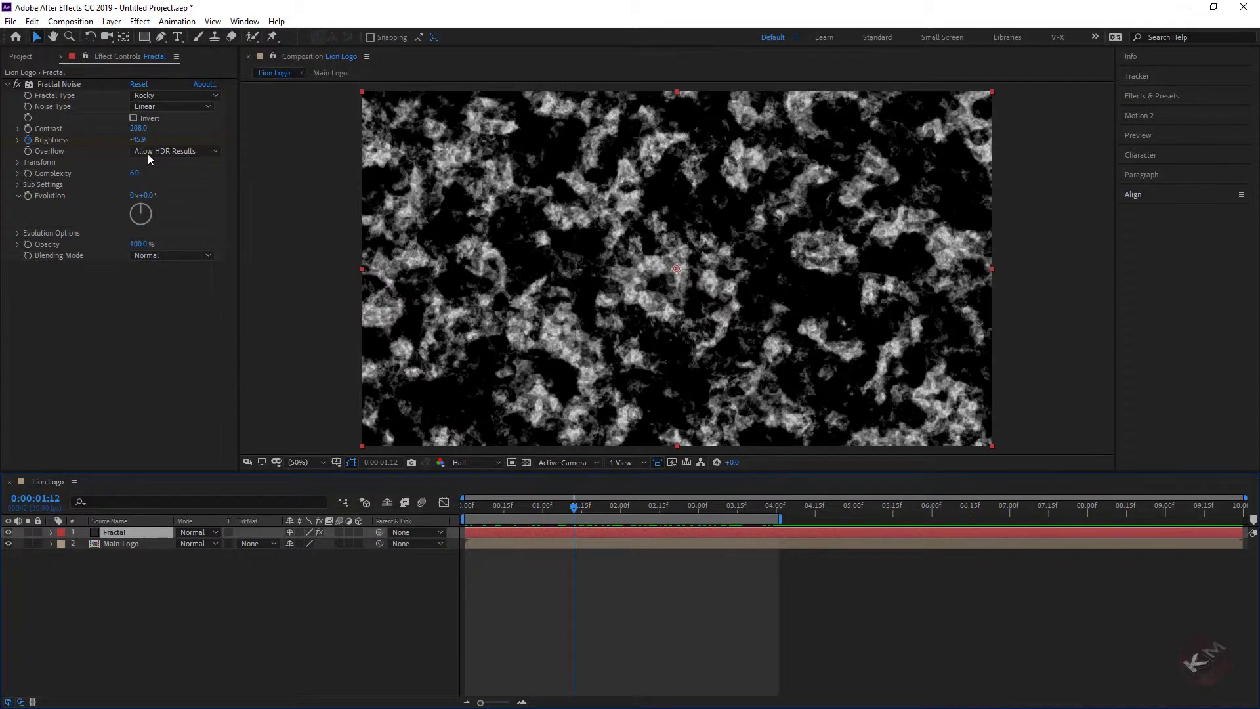
# - Add a 'time' expression to the Fractal Noise Evolution
pyautogui.keyDown('alt'); pyautogui.click(29, 196); pyautogui.keyUp('alt')
pyautogui.keyDown('alt'); pyautogui.click(29, 196); pyautogui.keyUp('alt')
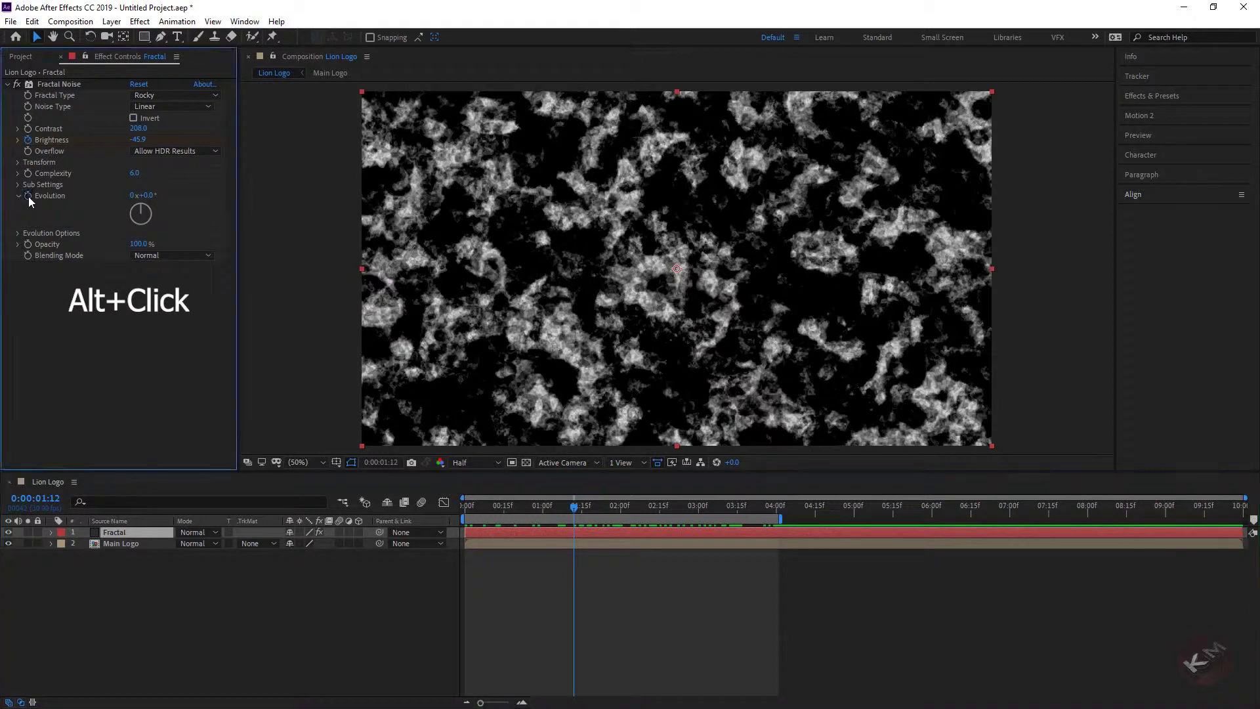
pyautogui.keyDown('alt'); pyautogui.click(29, 196); pyautogui.keyUp('alt')
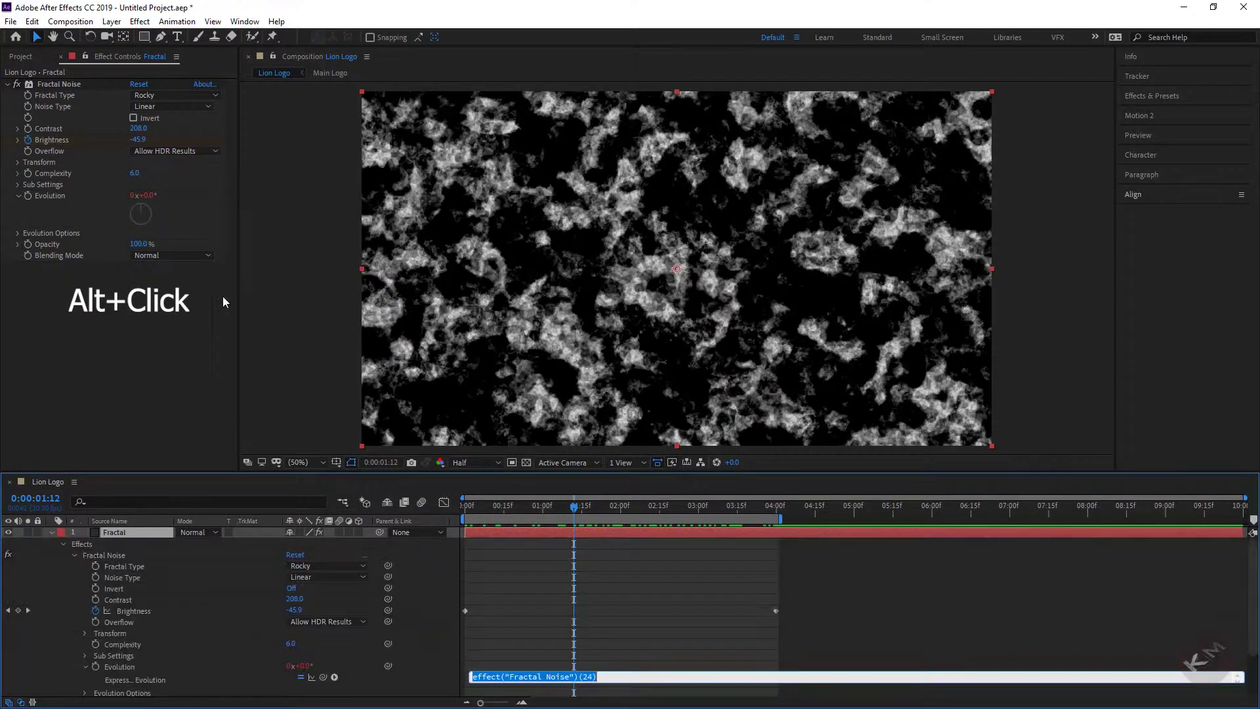
pyautogui.moveTo(598, 676); pyautogui.dragTo(469, 676)
pyautogui.scroll(-4, 648, 620)
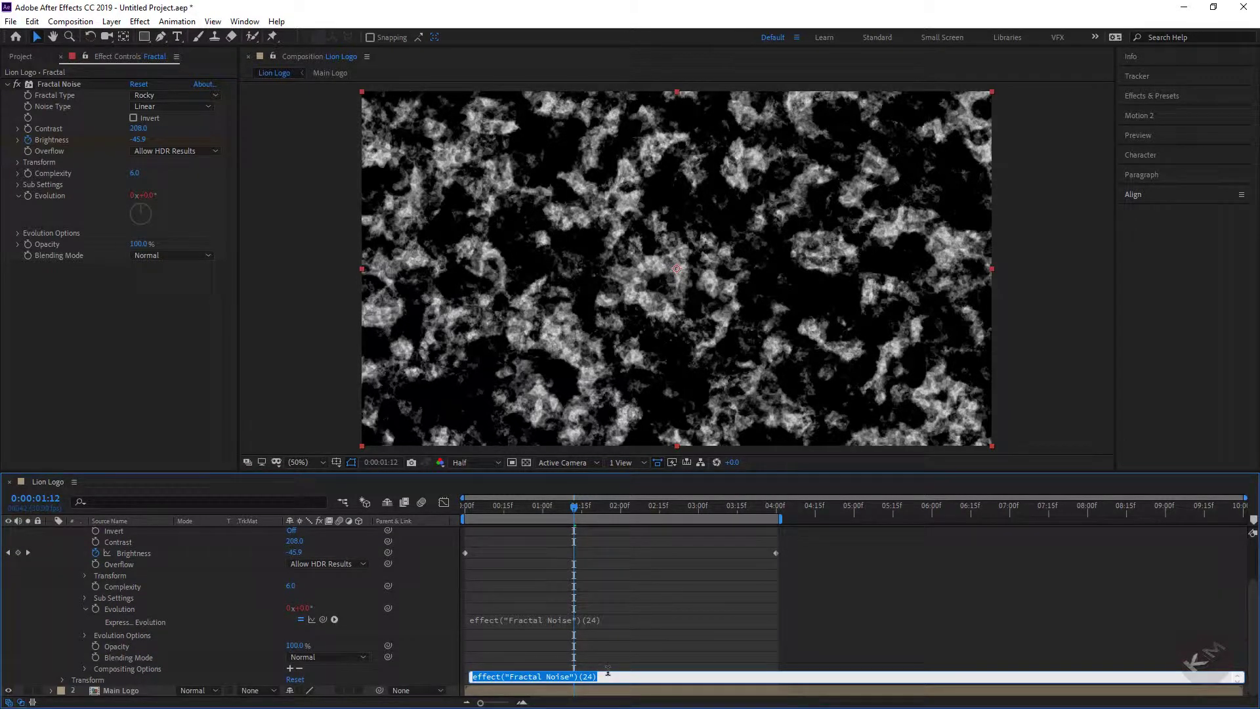
pyautogui.write('time')
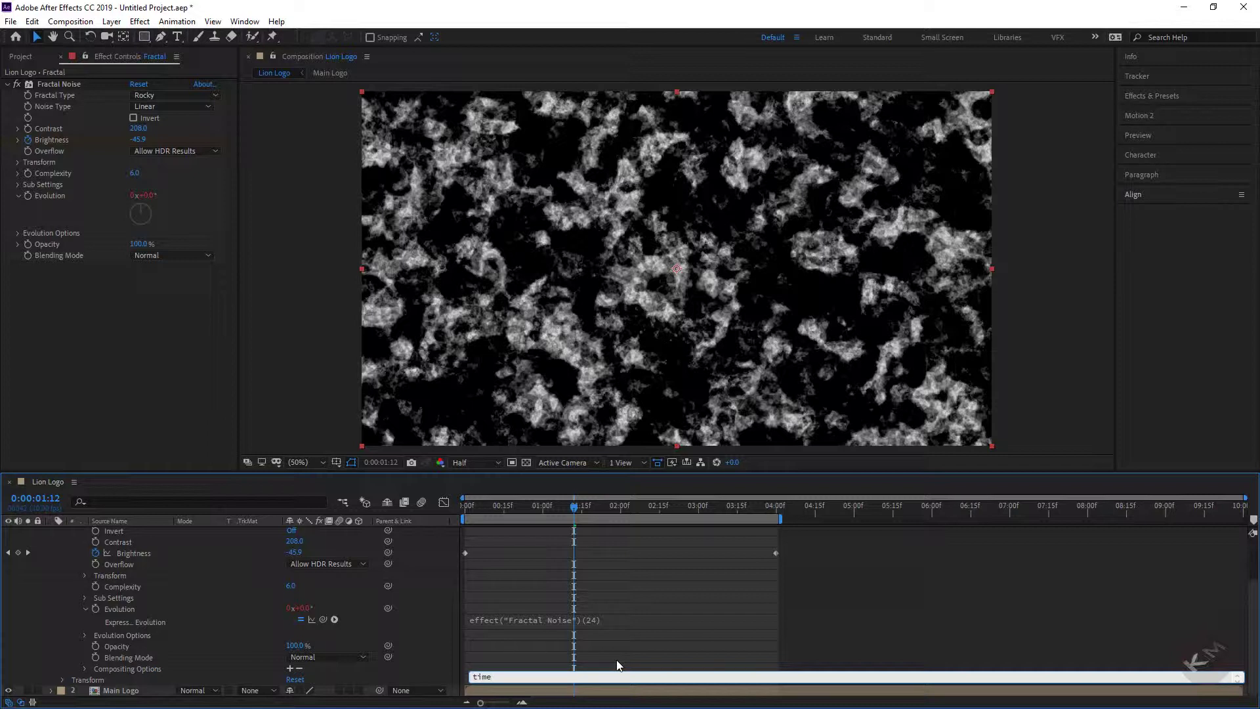
pyautogui.click(695, 639)
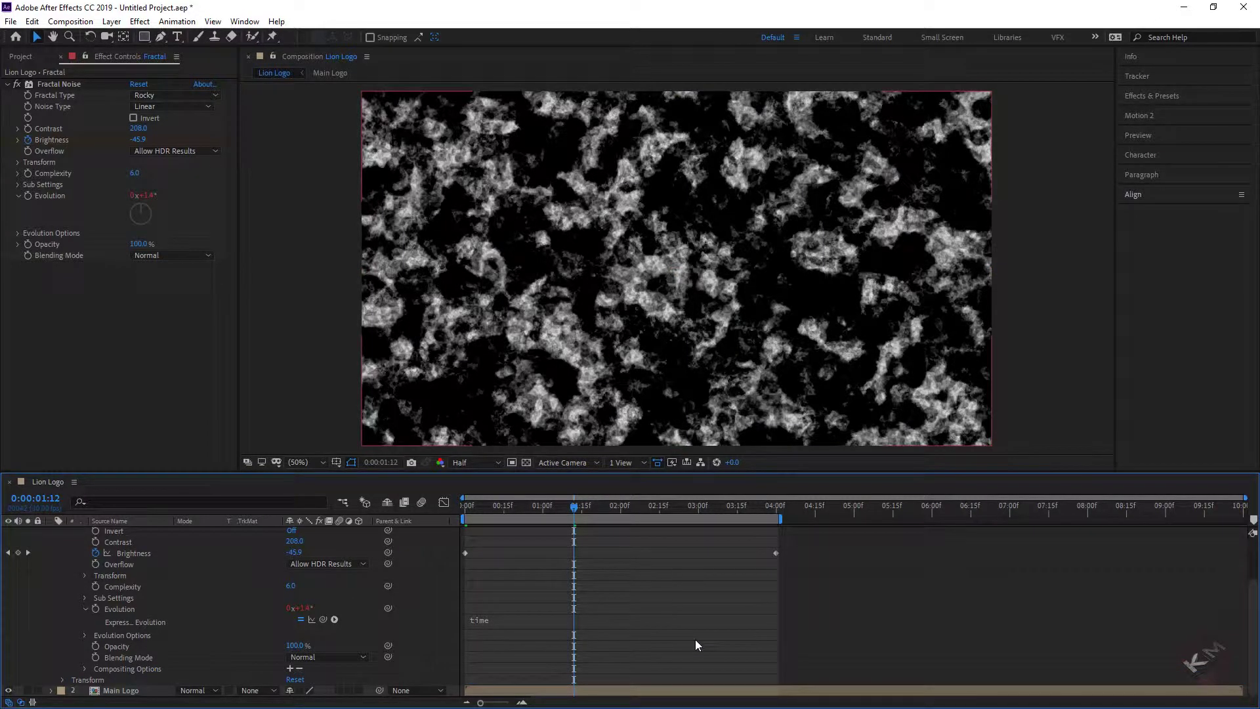
# - Change the Evolution expression to time*100 and scrub to preview the churning noise
pyautogui.click(487, 618)
pyautogui.click(504, 618)
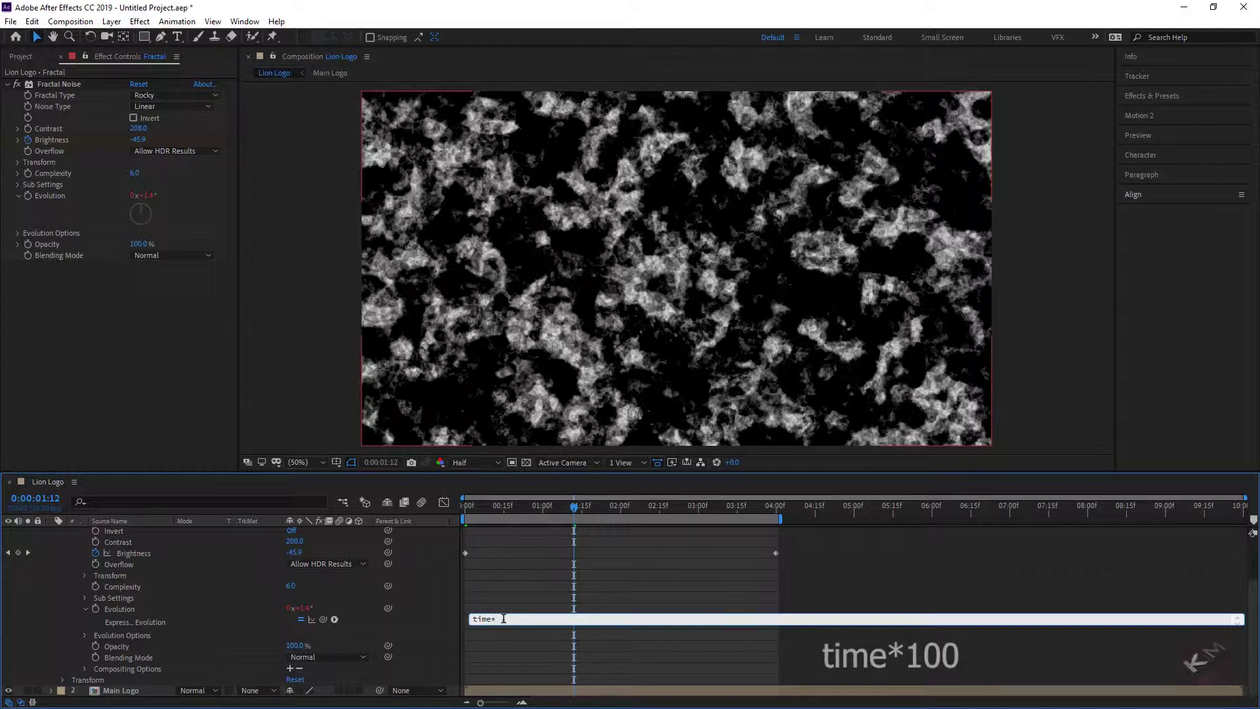
pyautogui.write('100')
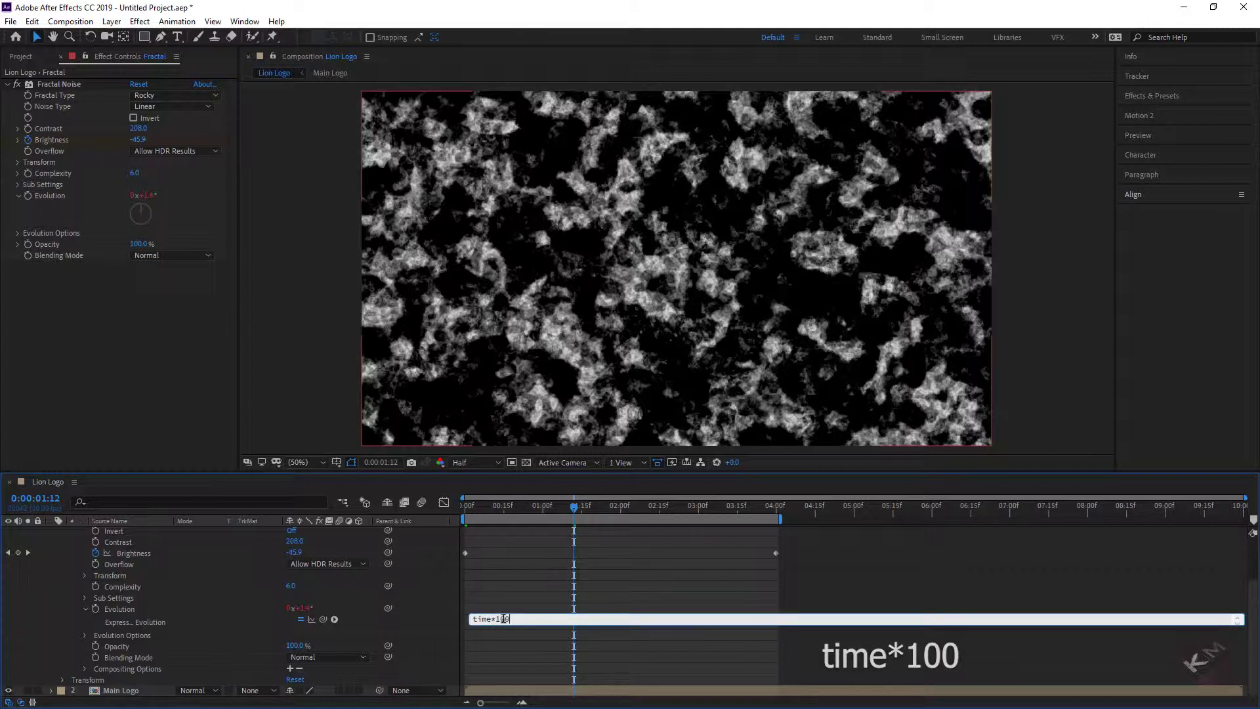
pyautogui.click(569, 529)
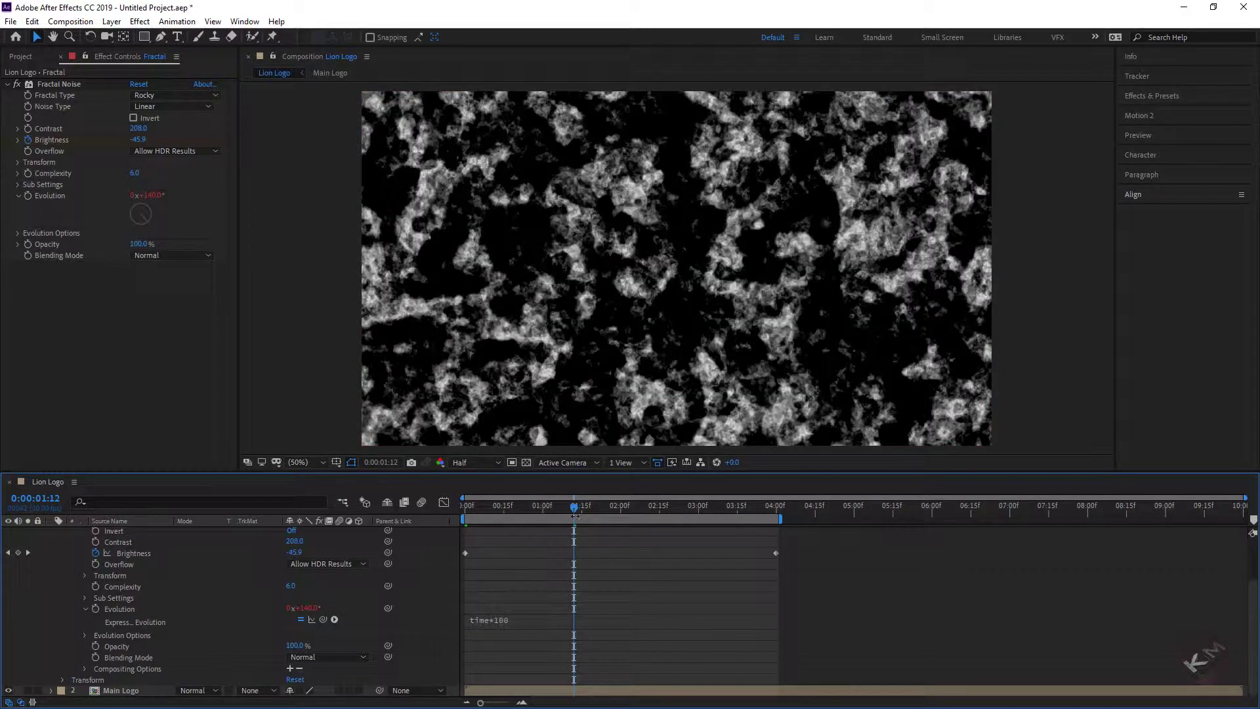
pyautogui.moveTo(574, 507); pyautogui.dragTo(522, 507)
pyautogui.moveTo(480, 520)
pyautogui.mouseDown()
pyautogui.moveTo(638, 552)
pyautogui.moveTo(602, 555)
pyautogui.mouseUp()
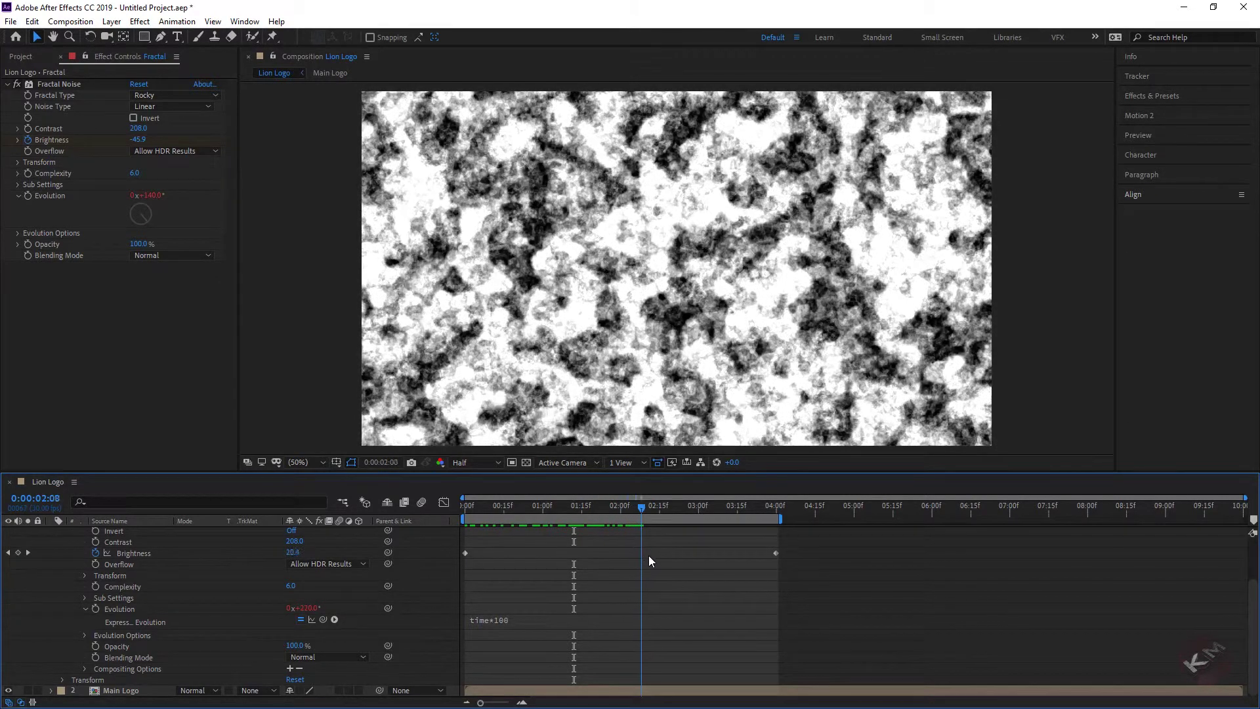
pyautogui.scroll(2, 66, 571)
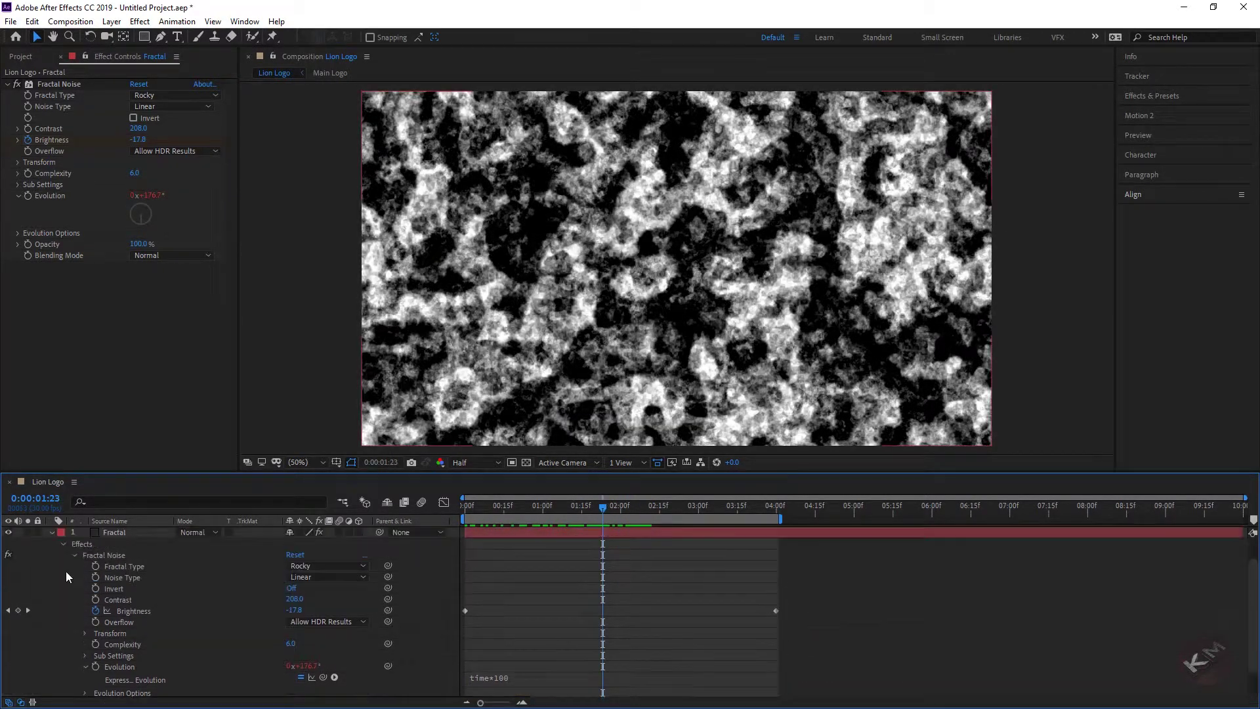
# - Set Main Logo's track matte to Luma Matte 'Fractal' and scrub to preview the reveal
pyautogui.click(50, 531)
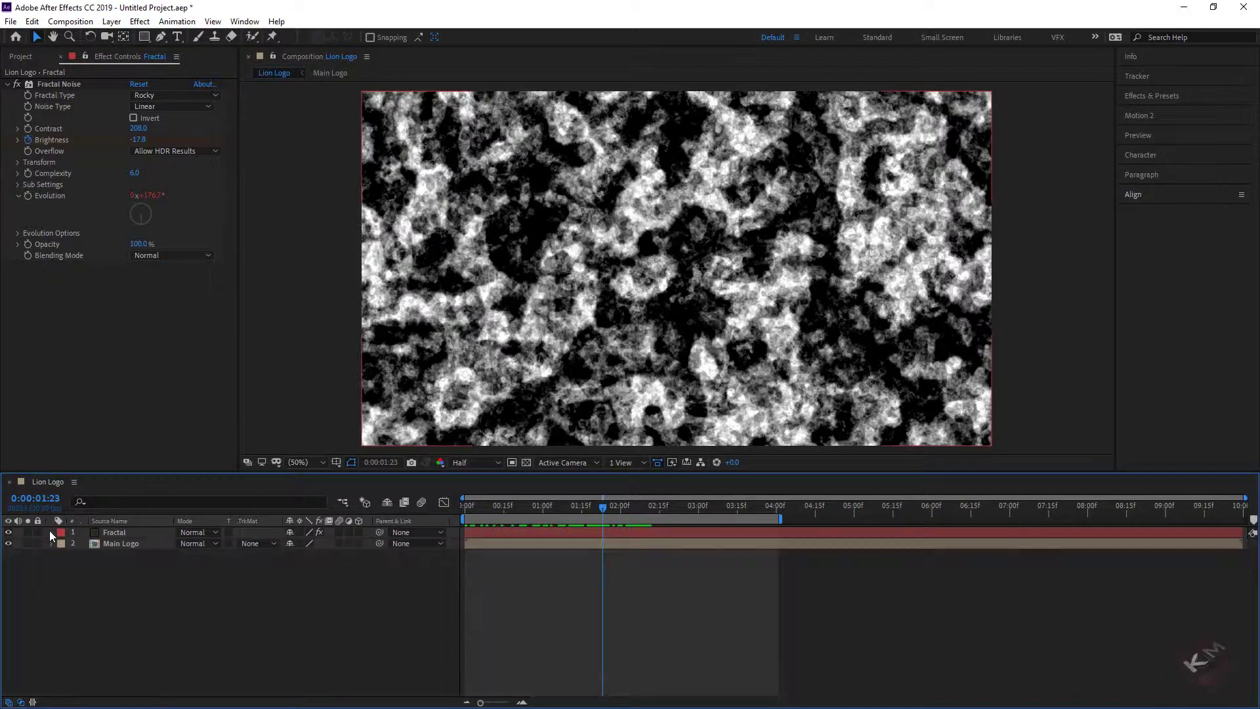
pyautogui.click(131, 543)
pyautogui.click(259, 542)
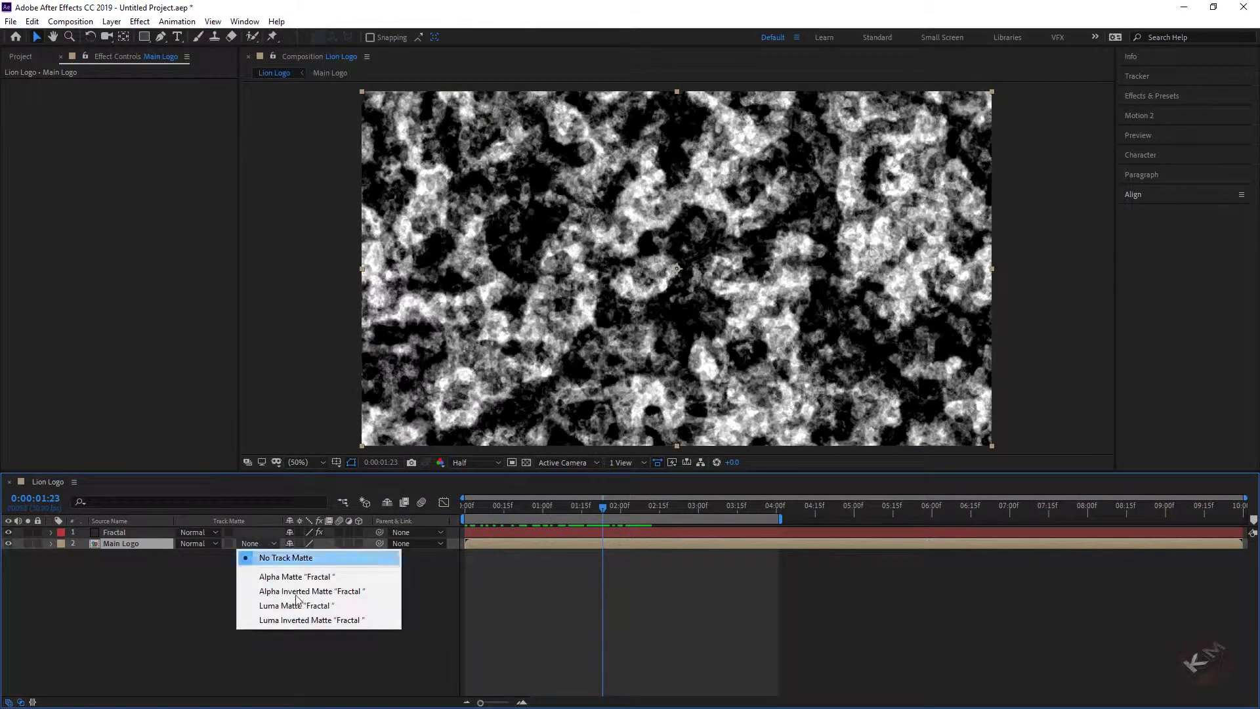
pyautogui.click(310, 608)
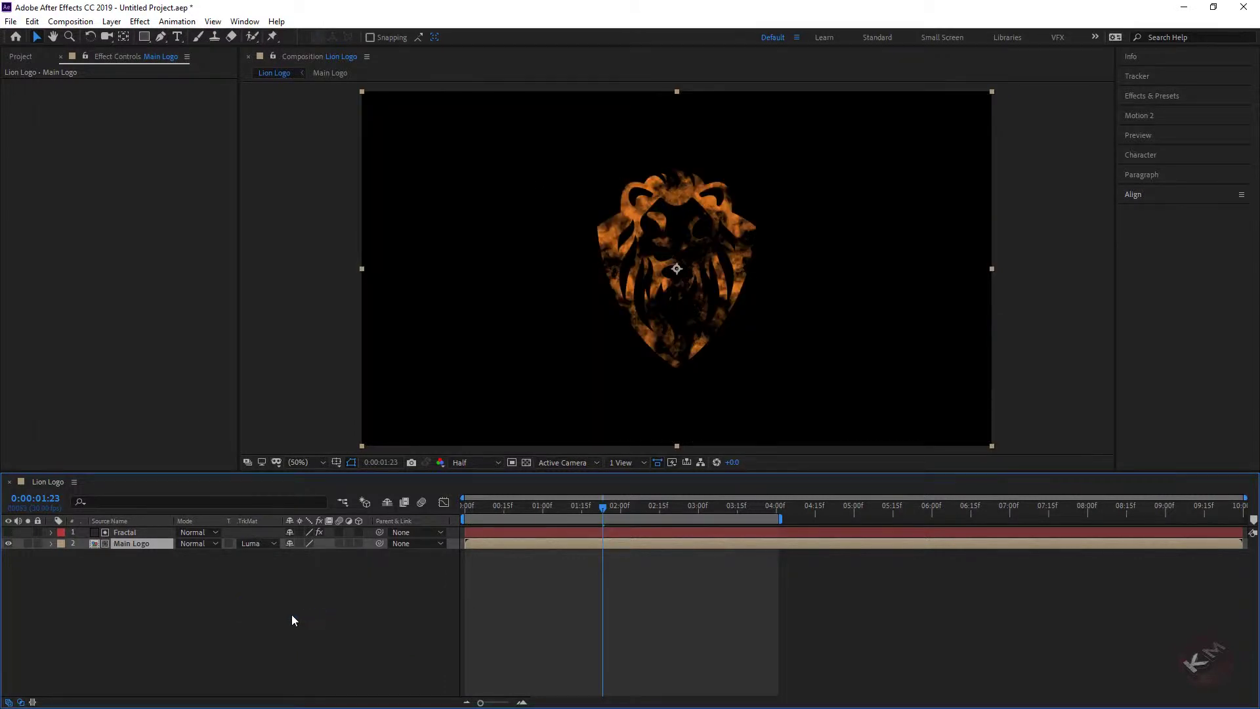
pyautogui.click(291, 615)
pyautogui.moveTo(604, 509)
pyautogui.mouseDown()
pyautogui.moveTo(449, 525)
pyautogui.moveTo(744, 538)
pyautogui.moveTo(675, 532)
pyautogui.mouseUp()
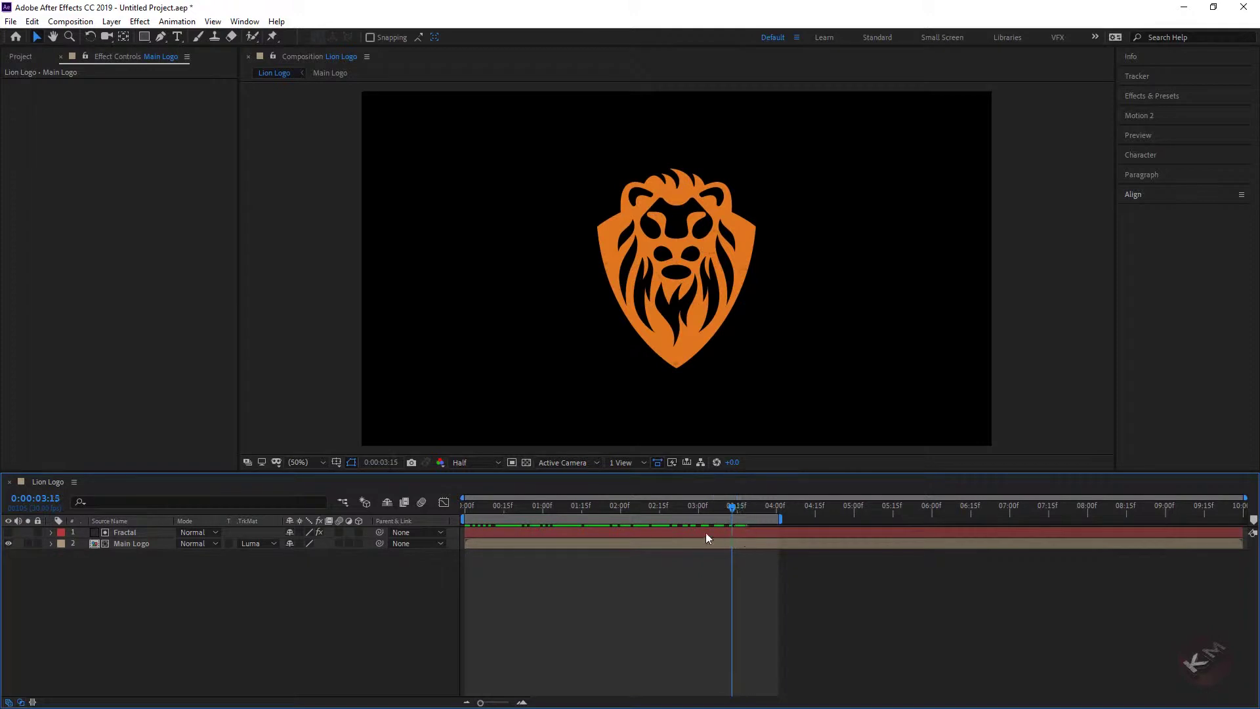
# - Create a light grey (B8B8B8) solid named BG and move it to the bottom of the layer stack
pyautogui.rightClick(102, 568)
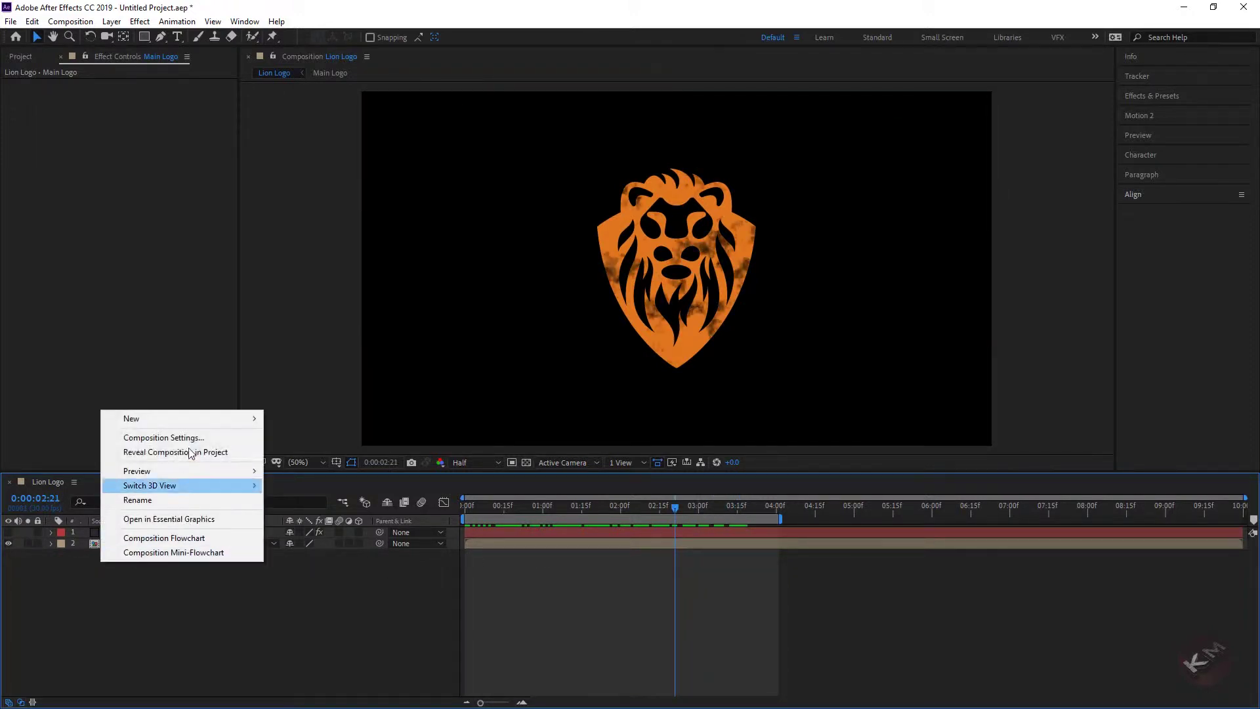
pyautogui.moveTo(183, 420)
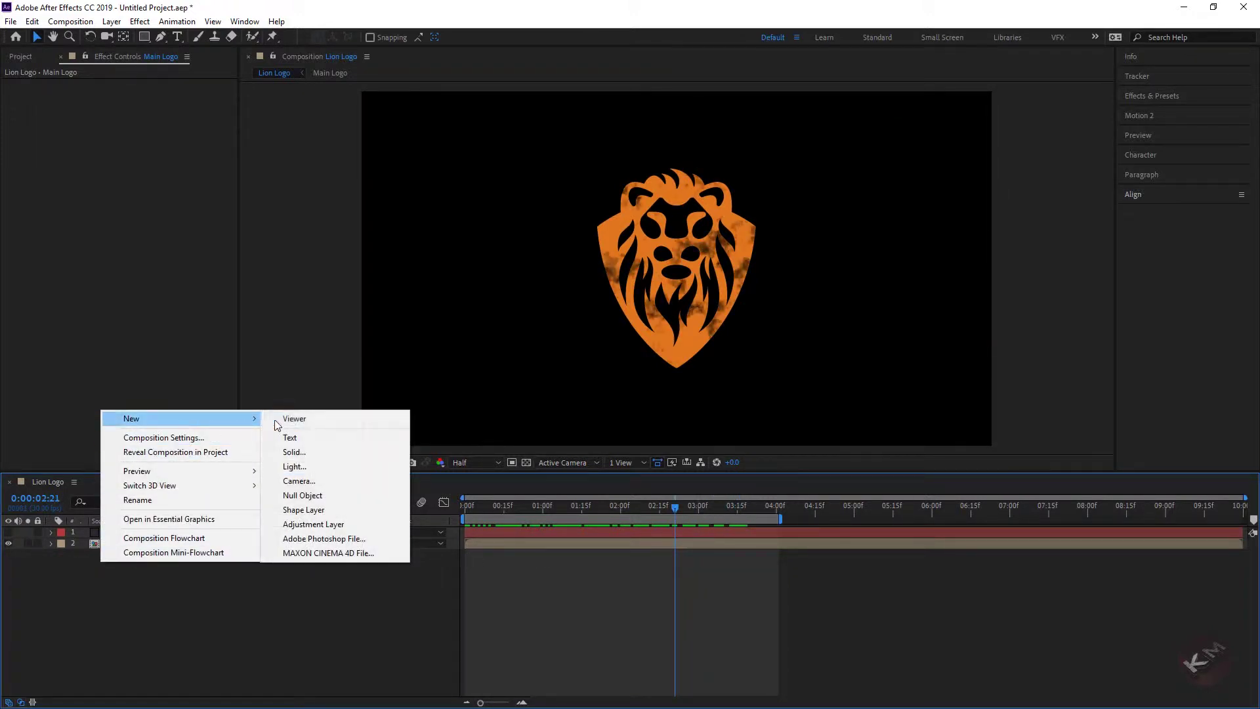
pyautogui.click(314, 451)
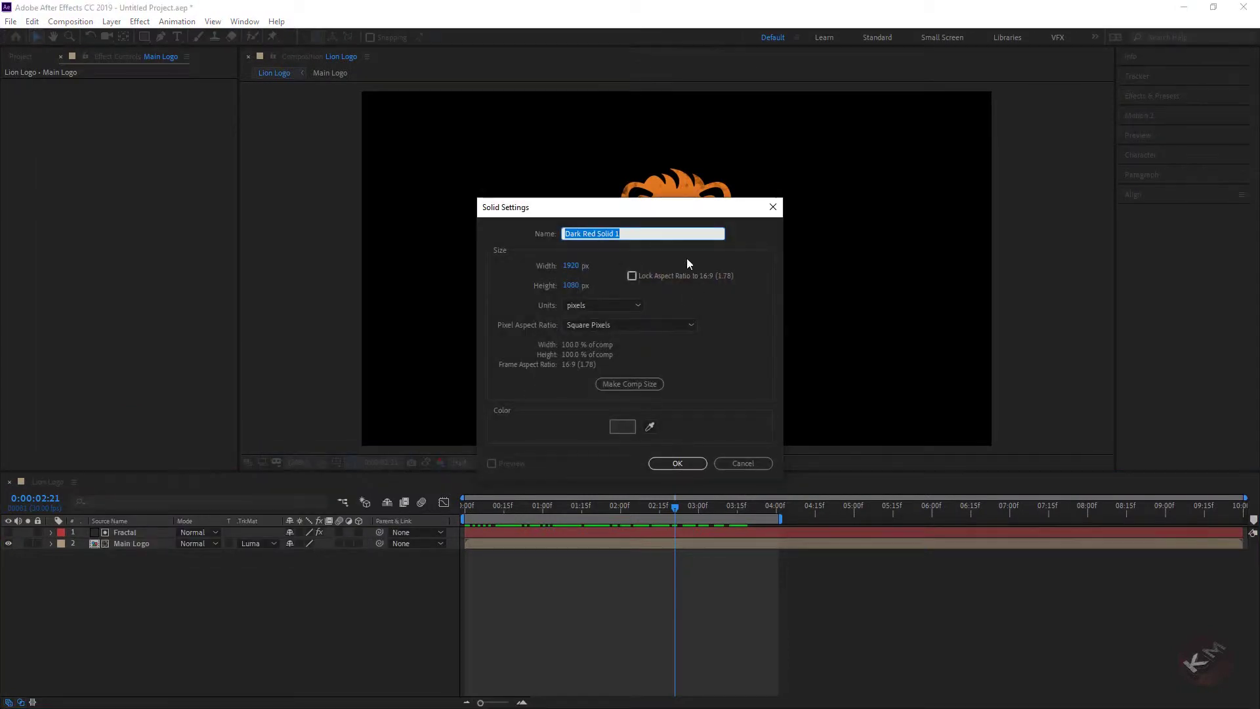
pyautogui.write('BG')
pyautogui.click(624, 428)
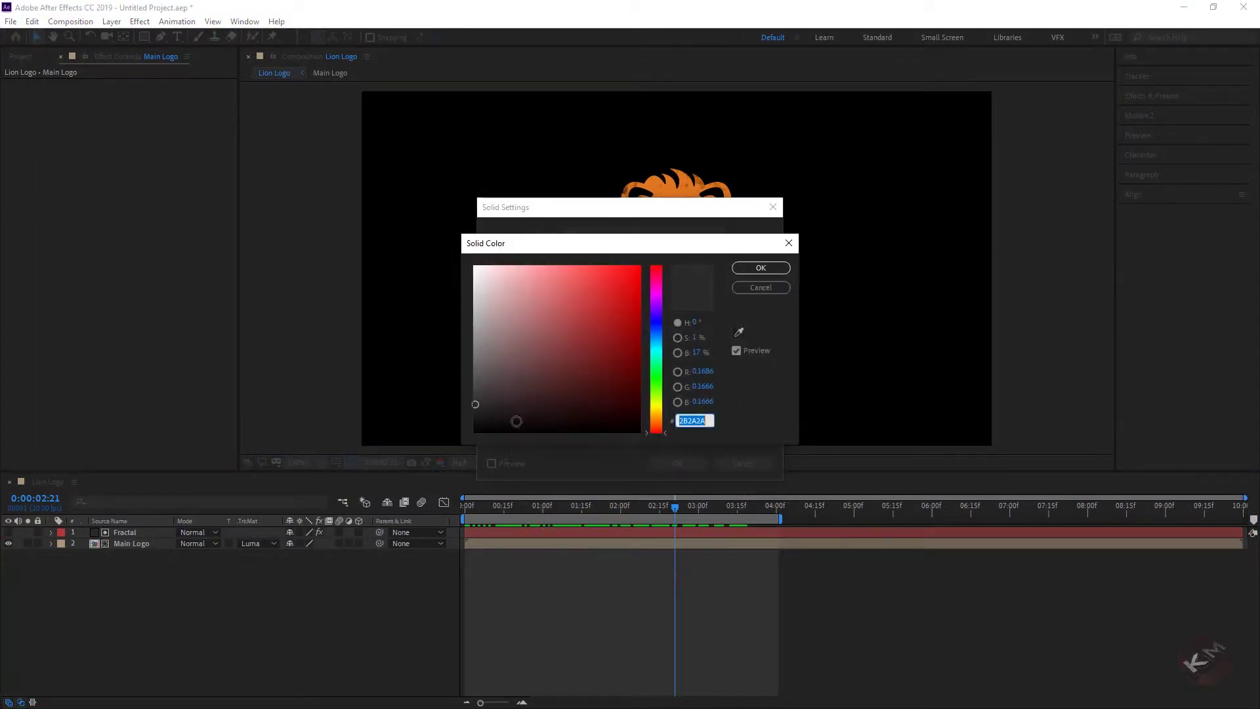
pyautogui.moveTo(482, 345); pyautogui.dragTo(462, 312)
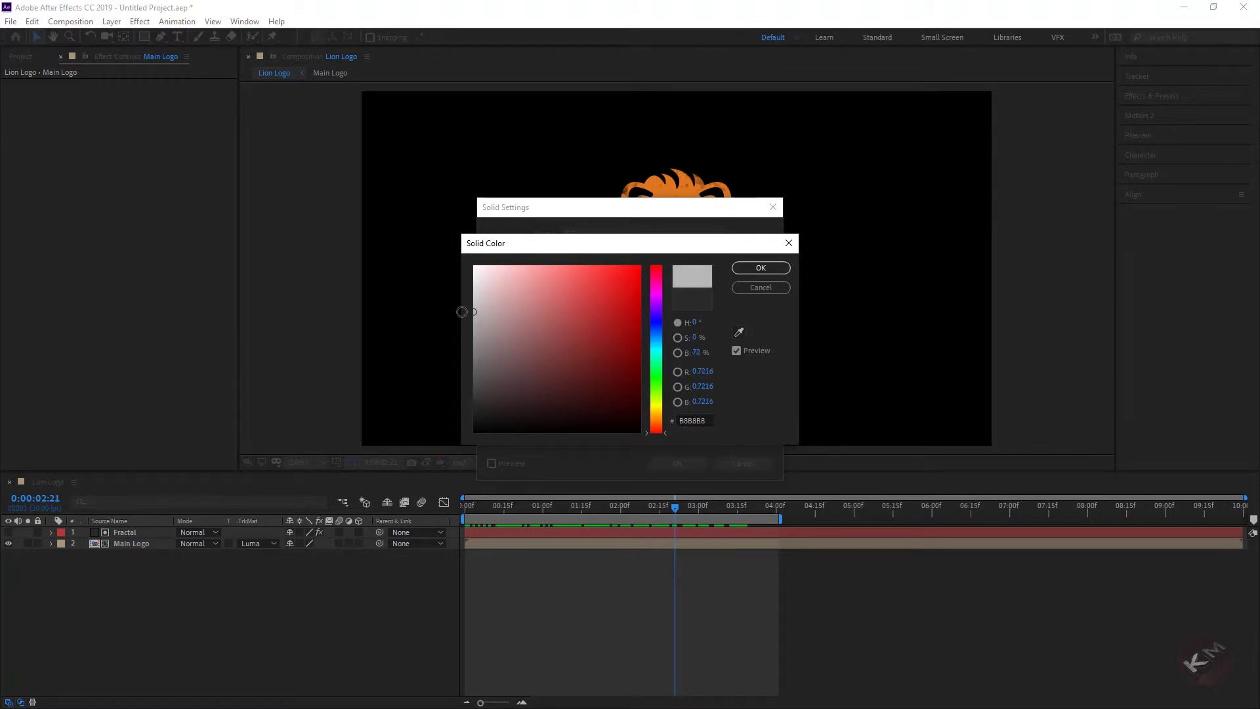
pyautogui.click(761, 268)
pyautogui.click(677, 462)
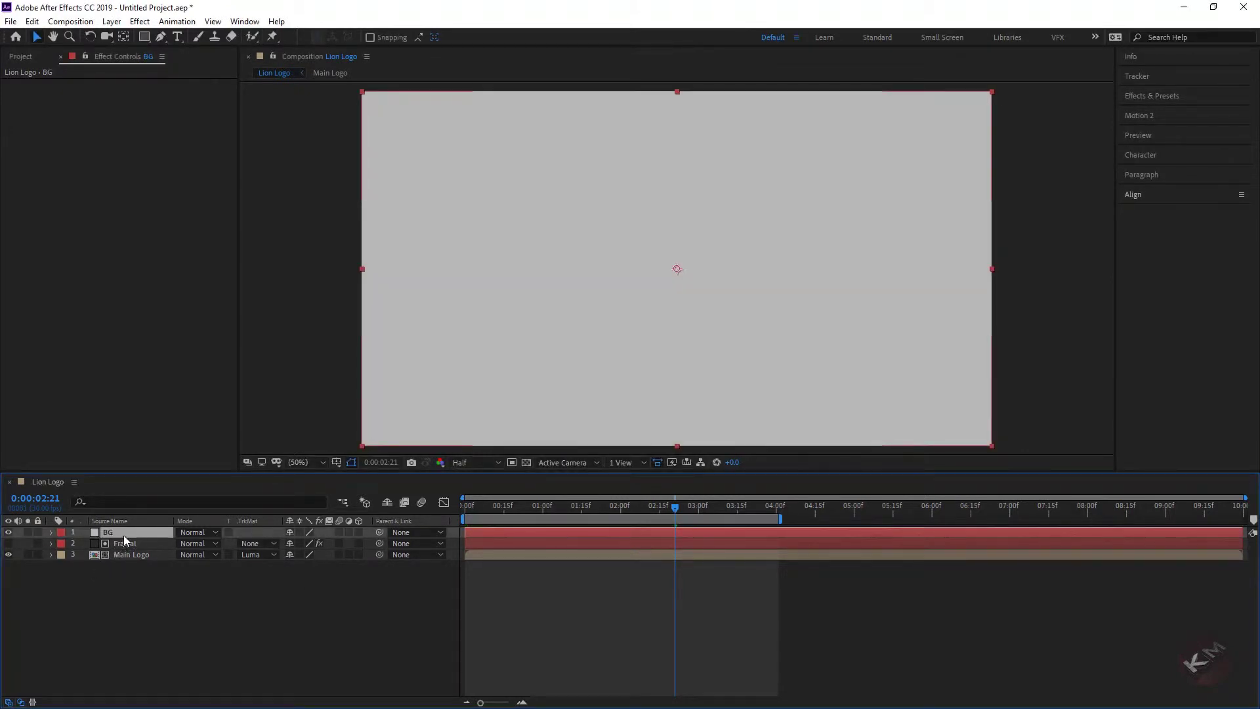
pyautogui.moveTo(123, 534); pyautogui.dragTo(125, 572)
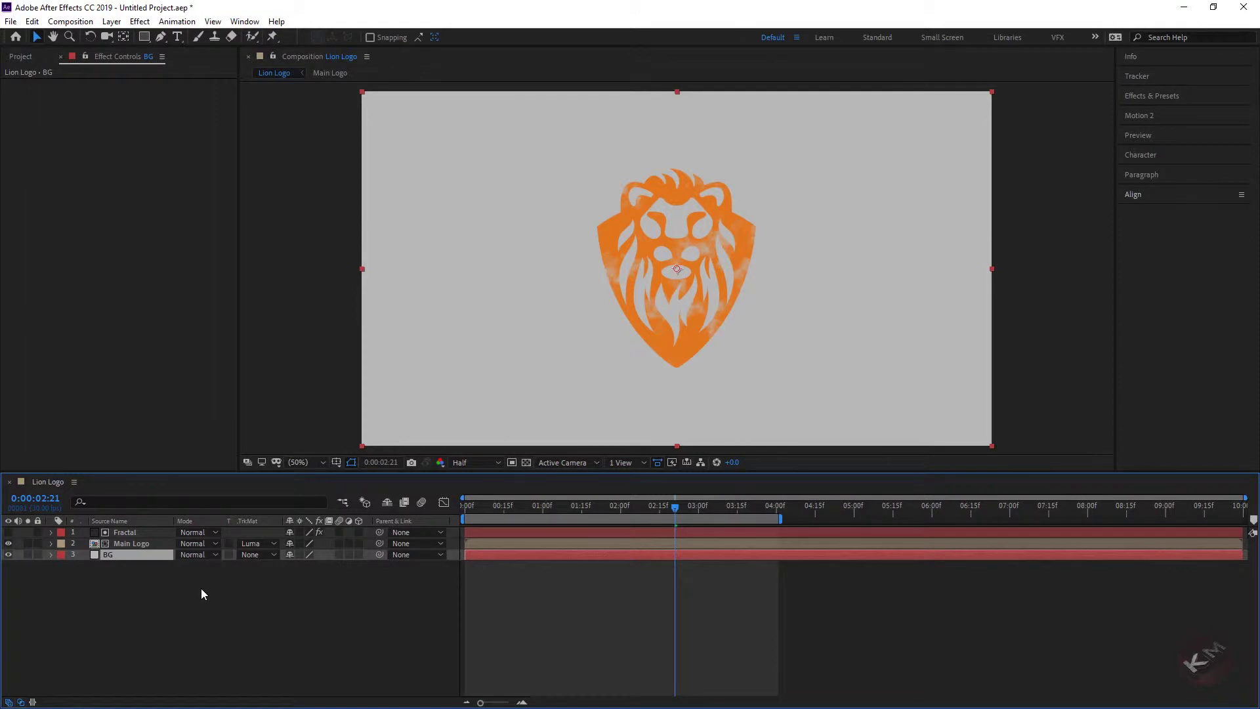
pyautogui.hotkey('ctrl', 'space')
# - Apply Gradient Ramp to BG, swap its start and end colours, and make it a Radial Ramp
pyautogui.write('gra')
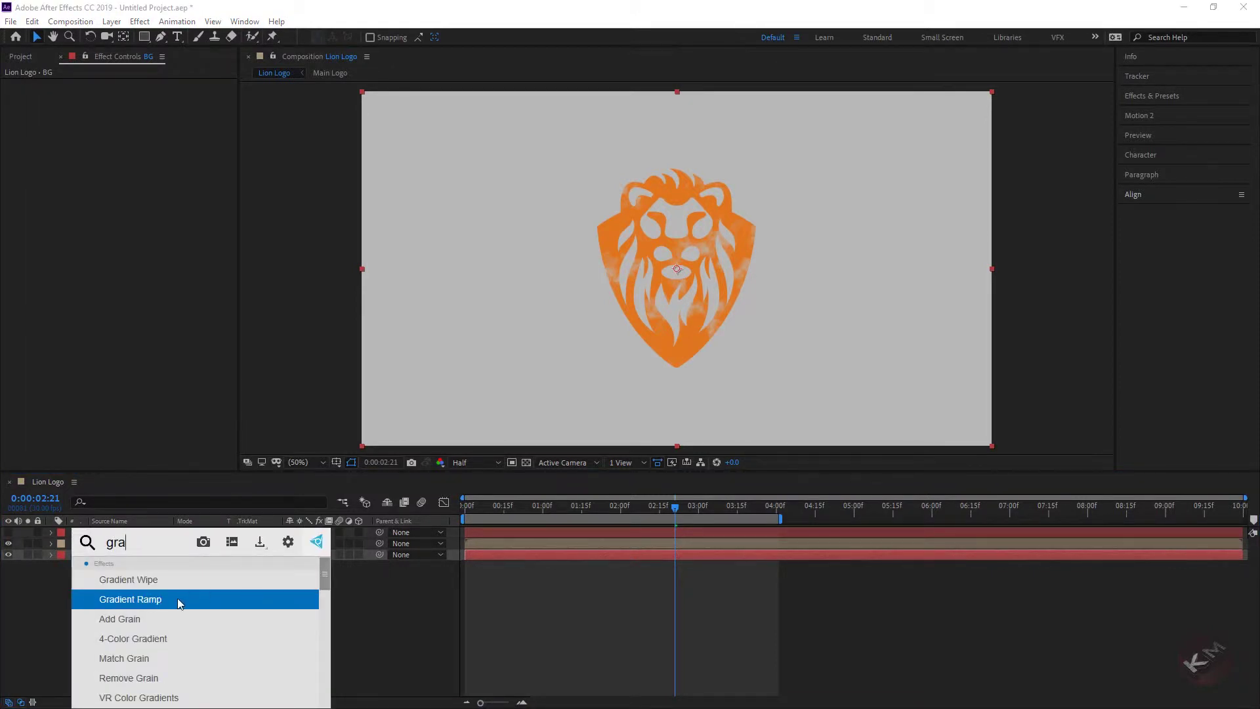
pyautogui.click(177, 597)
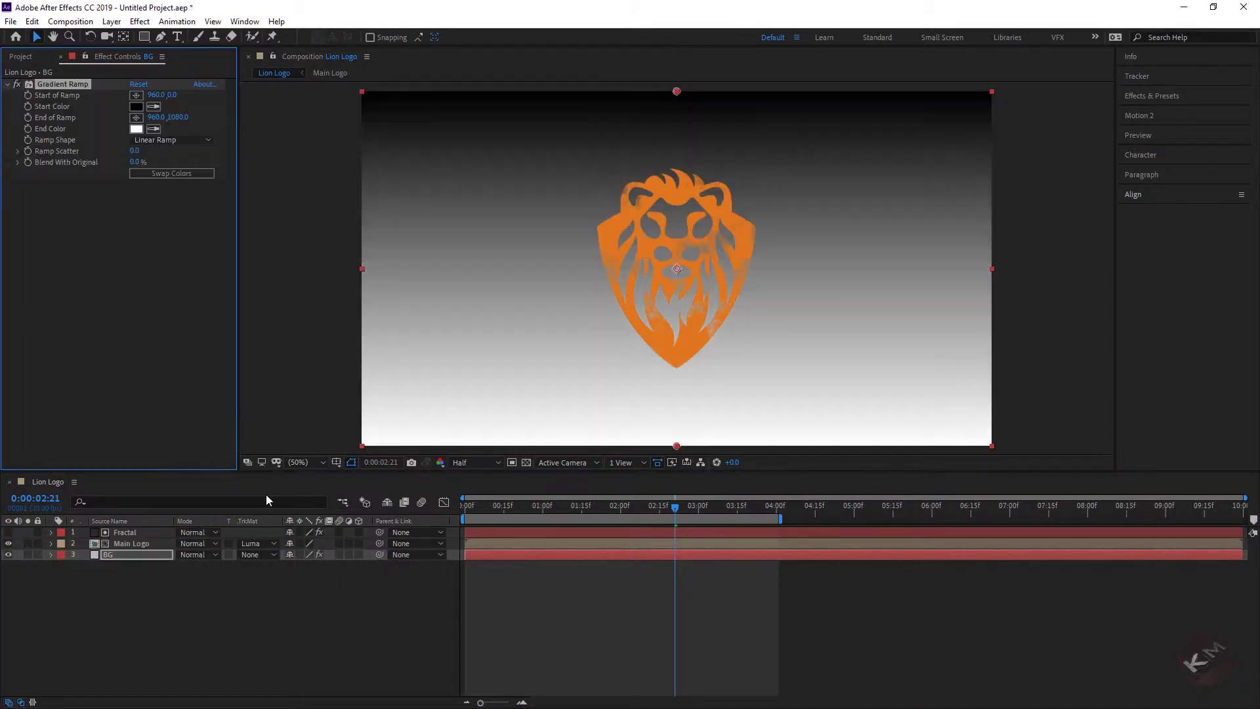
pyautogui.click(191, 174)
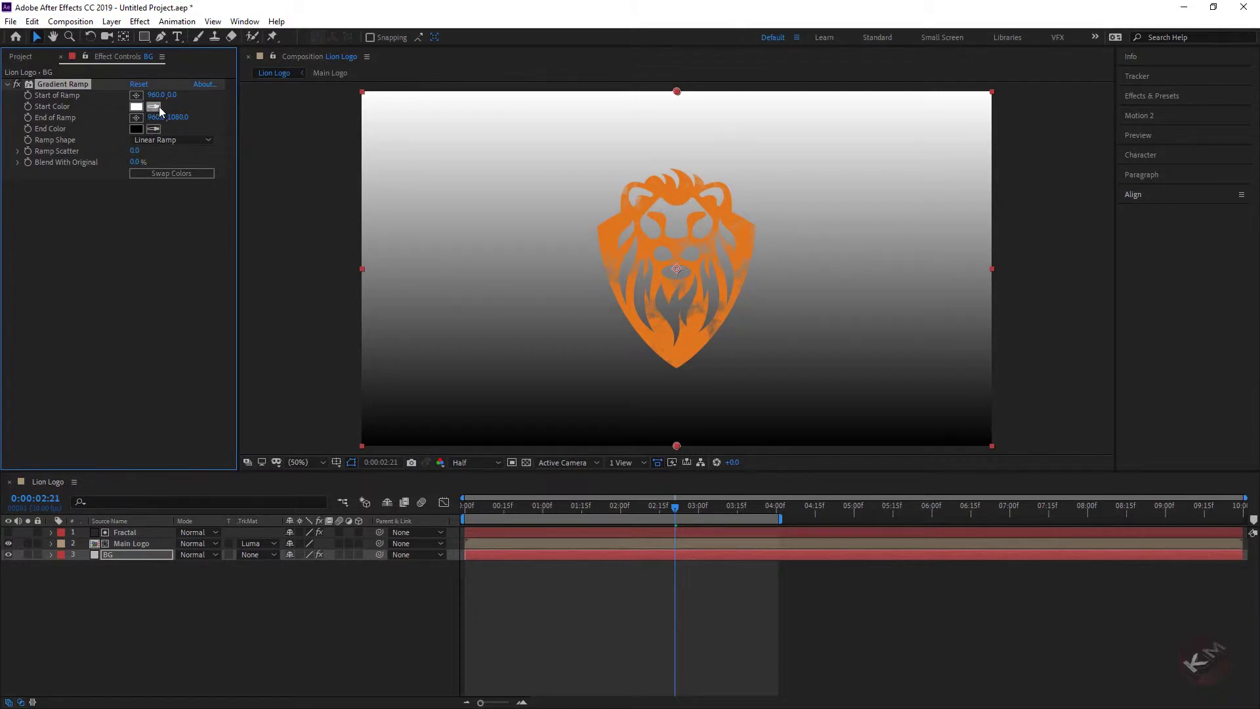
pyautogui.click(183, 142)
pyautogui.click(178, 168)
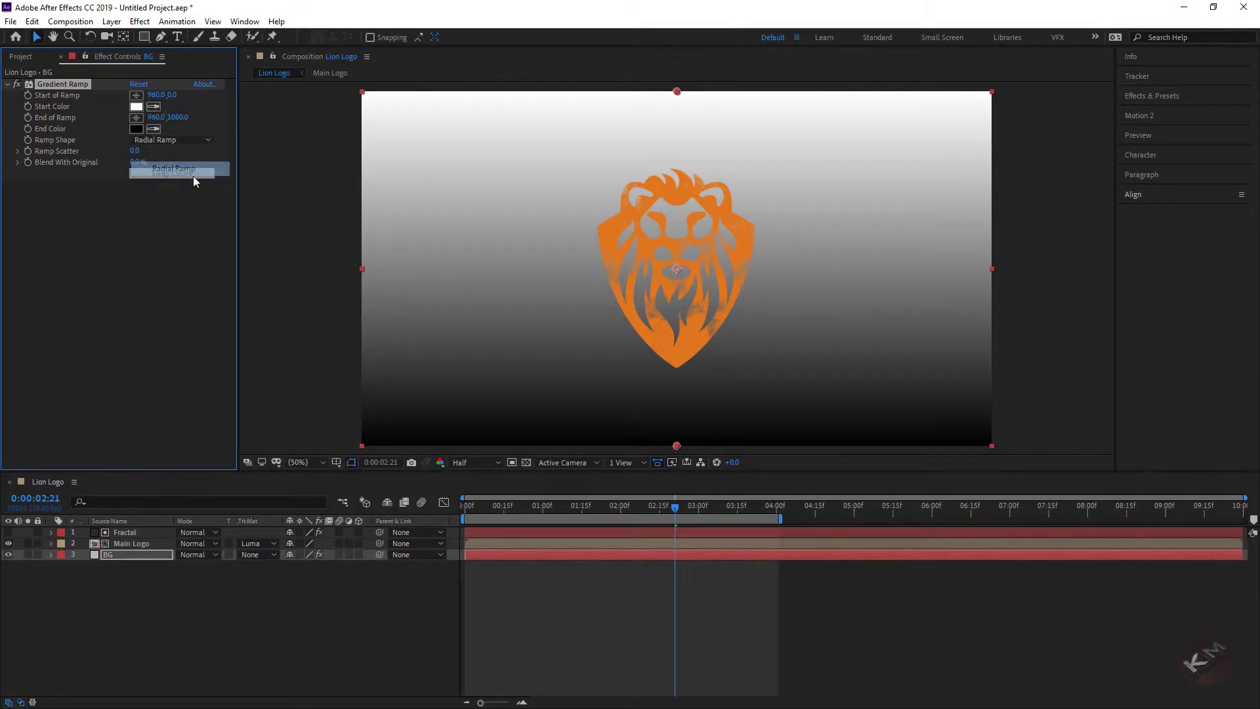
# - Set the gradient start colour to dark grey 272727 and play the animation from the beginning
pyautogui.click(135, 107)
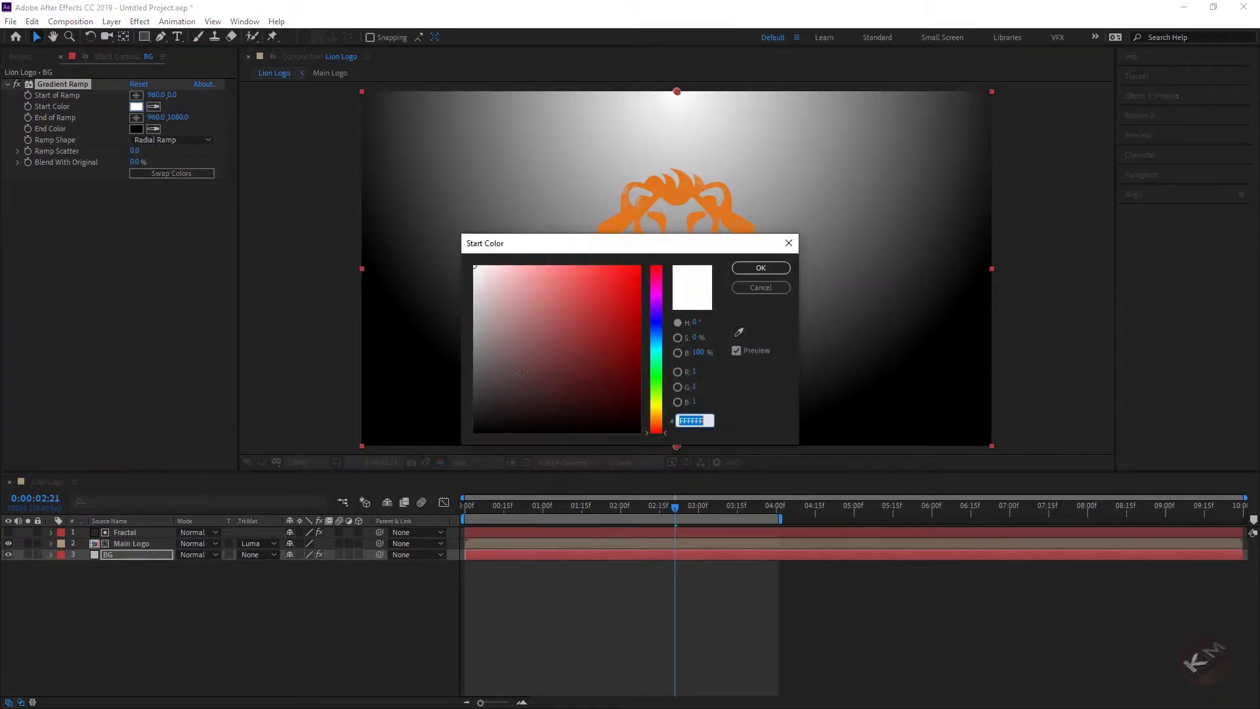
pyautogui.moveTo(486, 413); pyautogui.dragTo(464, 408)
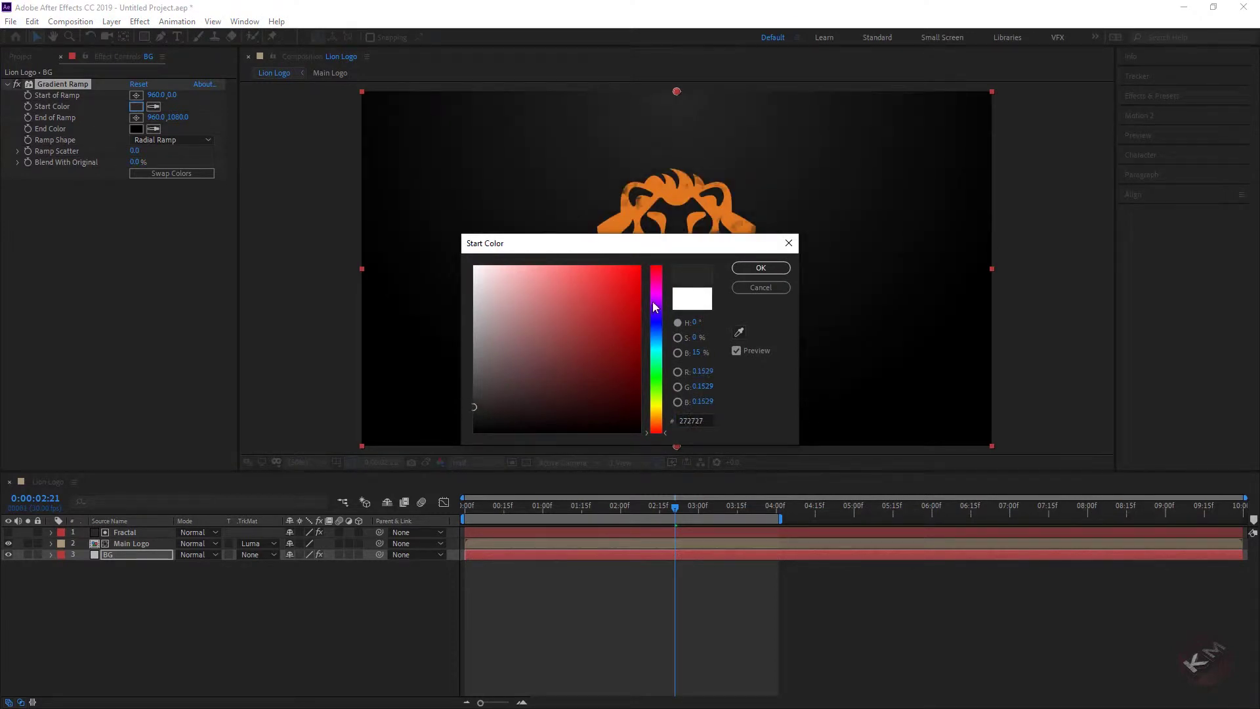
pyautogui.click(761, 268)
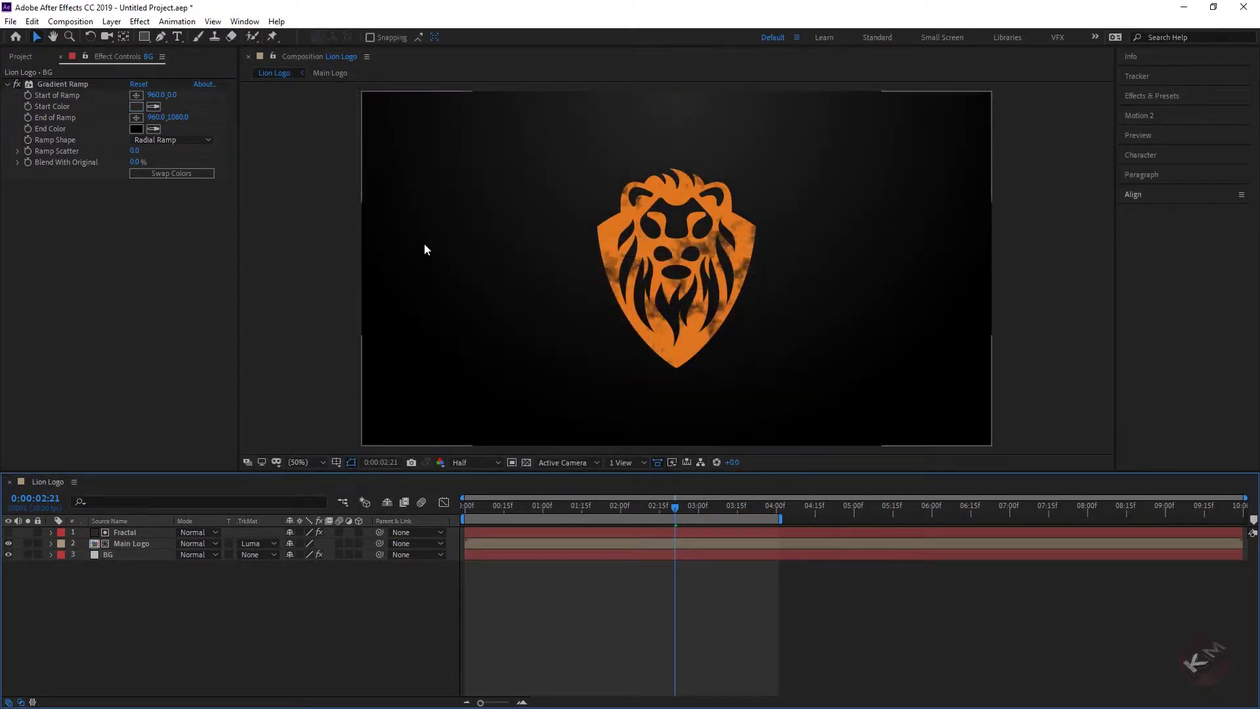
pyautogui.click(185, 140)
pyautogui.click(187, 169)
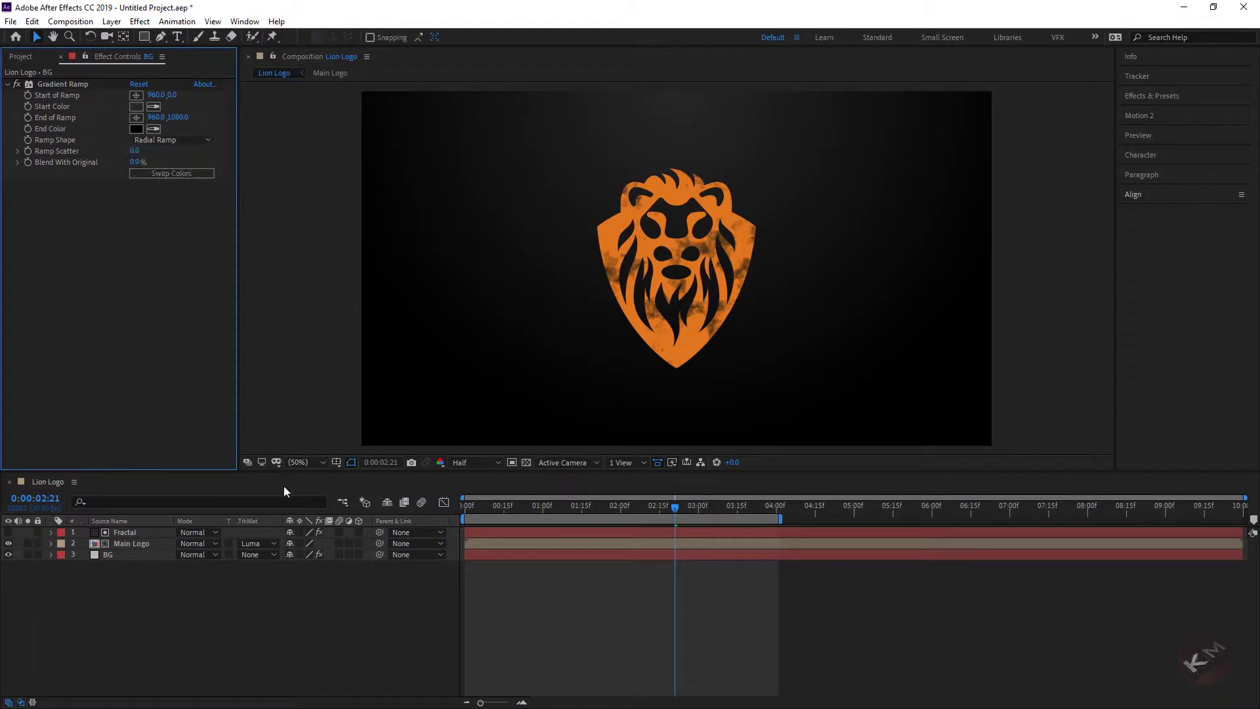
pyautogui.click(238, 563)
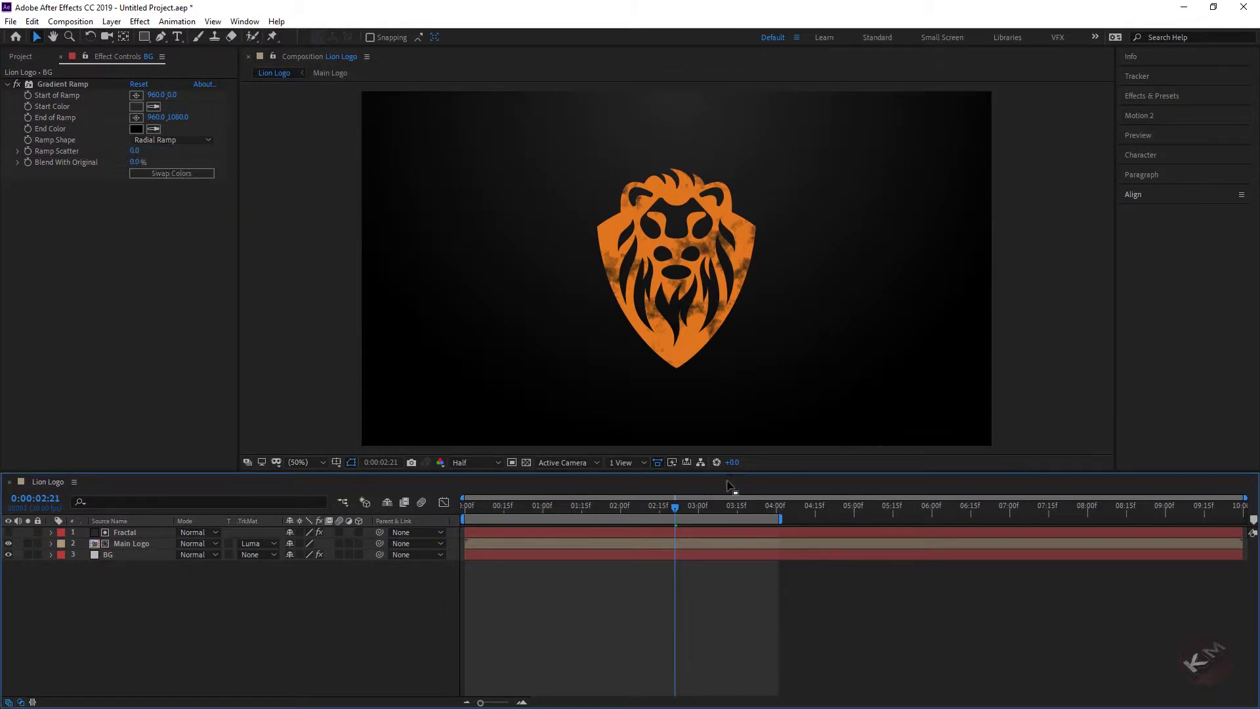
pyautogui.moveTo(667, 506); pyautogui.dragTo(459, 518)
pyautogui.press('space')
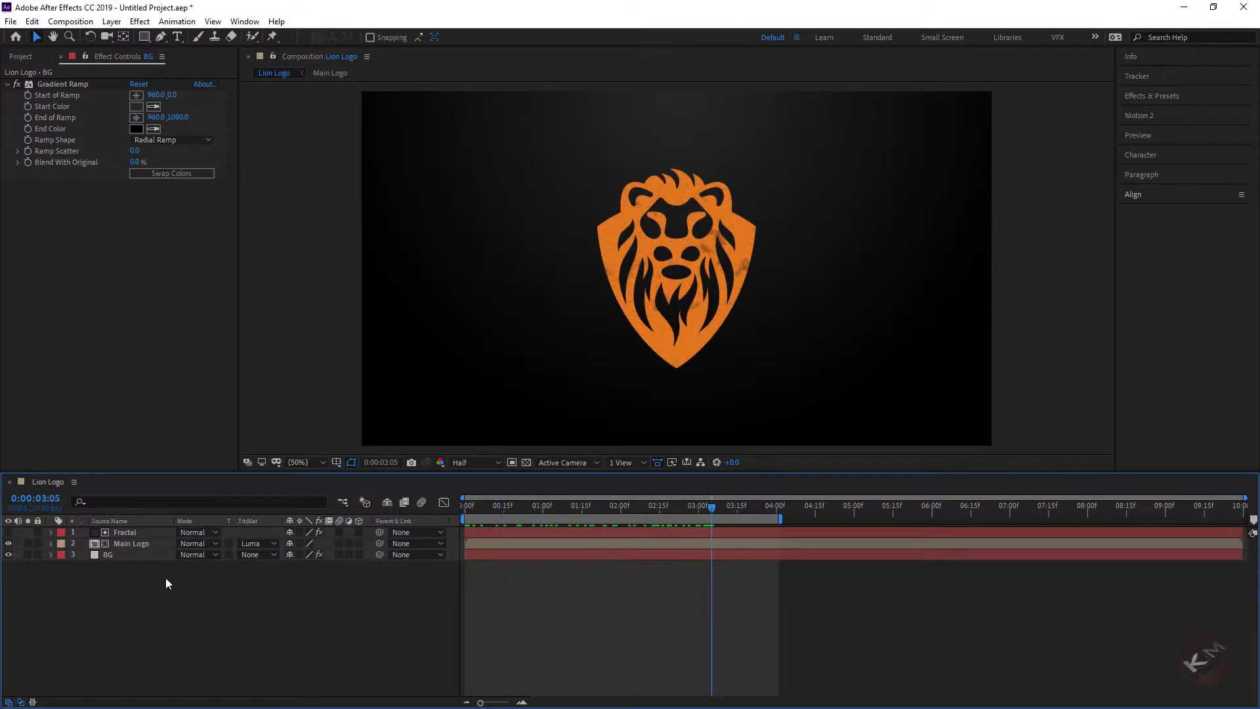
# - Pre-compose the Main Logo and Fractal layers into a comp named Main Logo
pyautogui.click(139, 544)
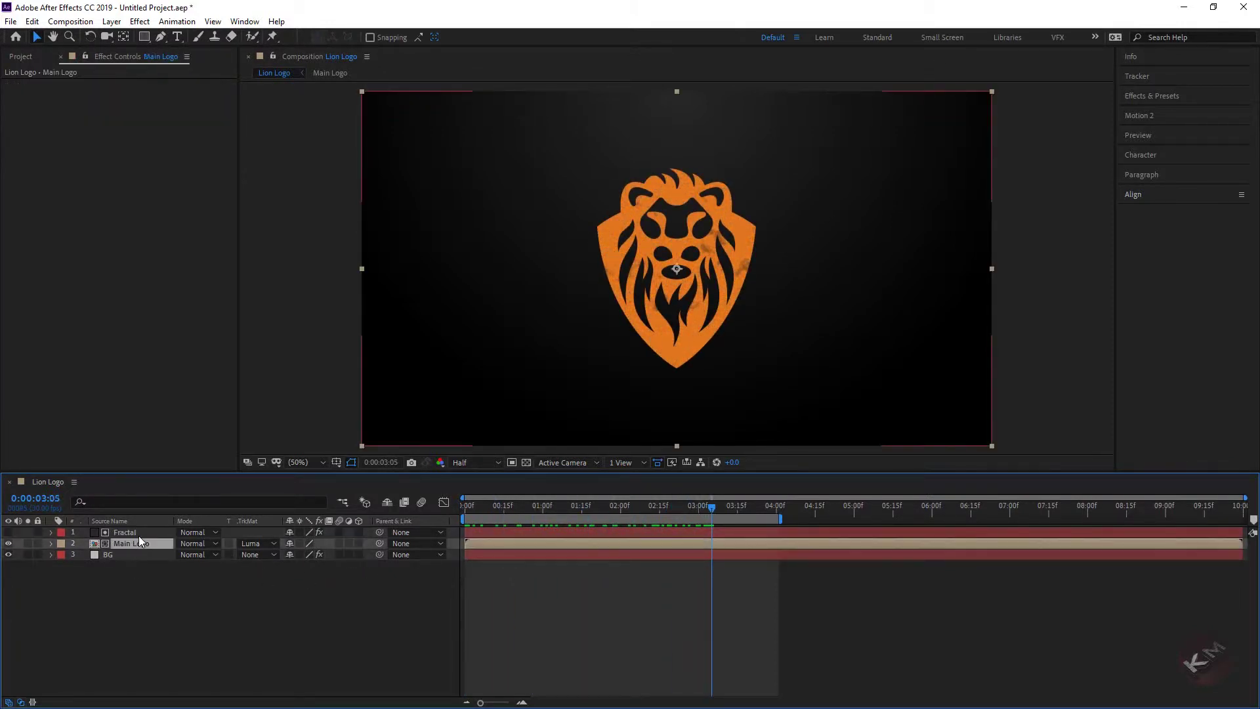
pyautogui.keyDown('shift'); pyautogui.click(146, 532); pyautogui.keyUp('shift')
pyautogui.rightClick(151, 534)
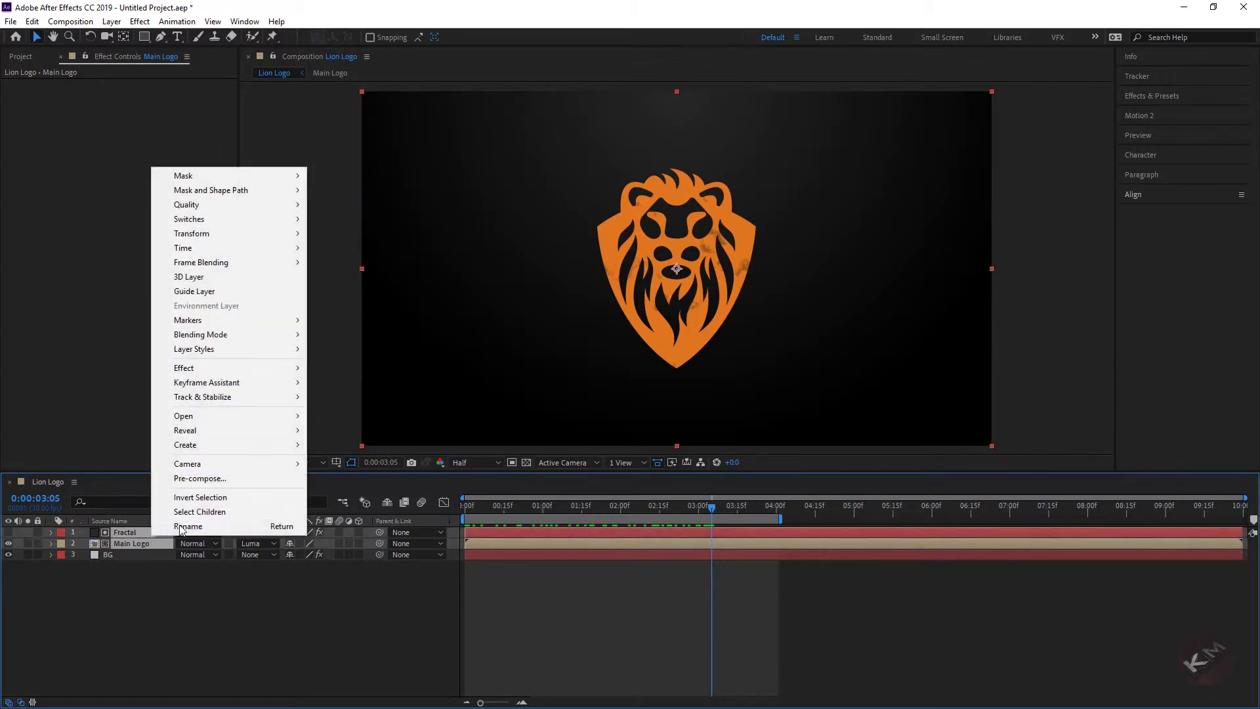
pyautogui.click(219, 484)
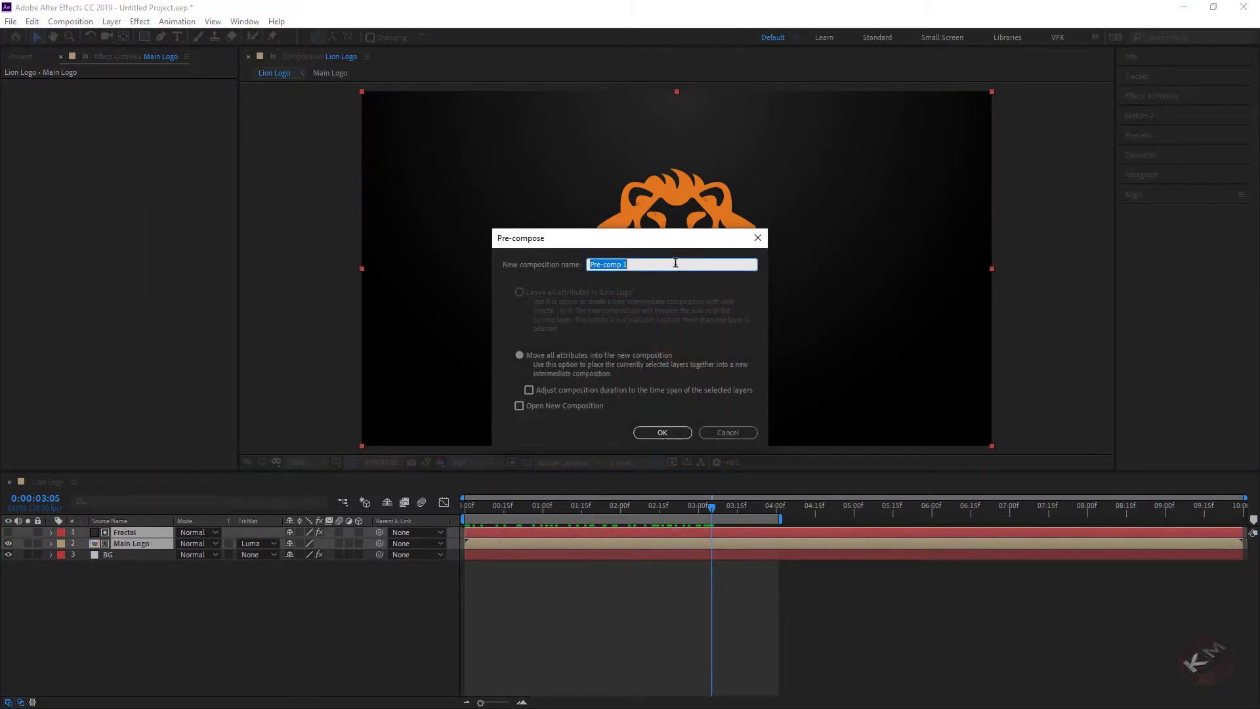
pyautogui.write('Main Logo')
pyautogui.click(648, 430)
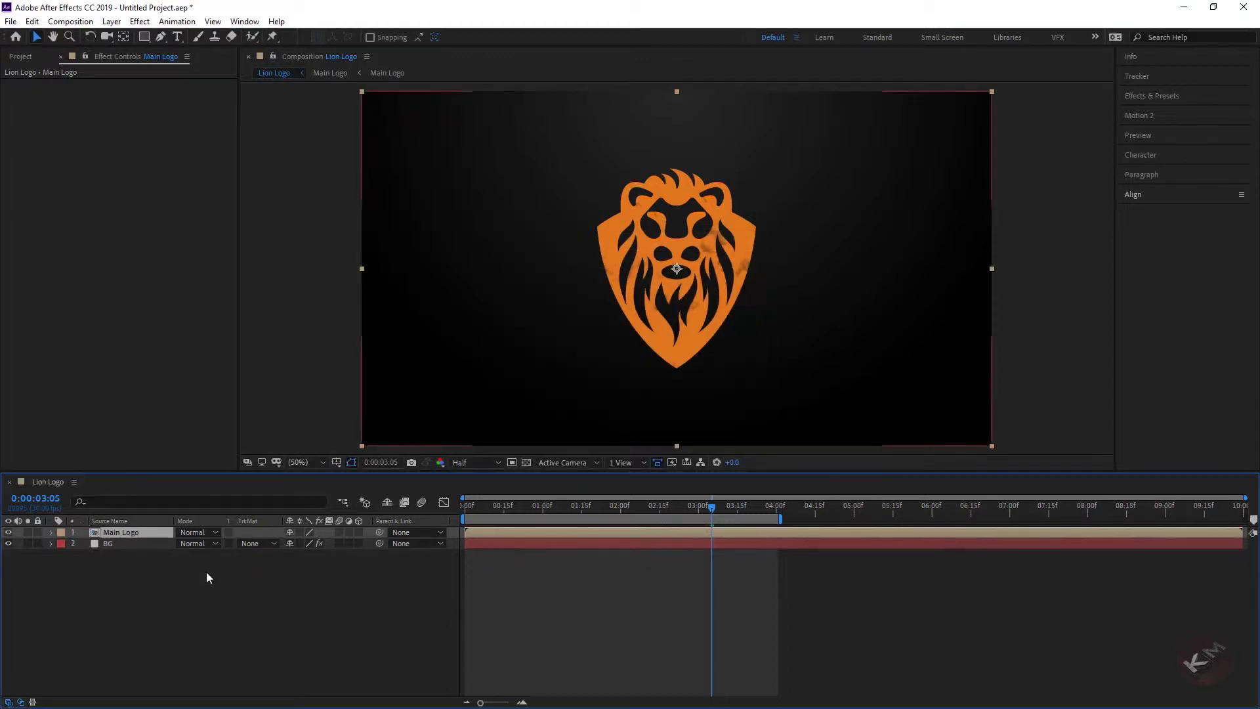
# - Deselect the precomp and move the playhead to 1 second 22 frames to check the reveal
pyautogui.click(130, 593)
pyautogui.moveTo(721, 515); pyautogui.dragTo(533, 519)
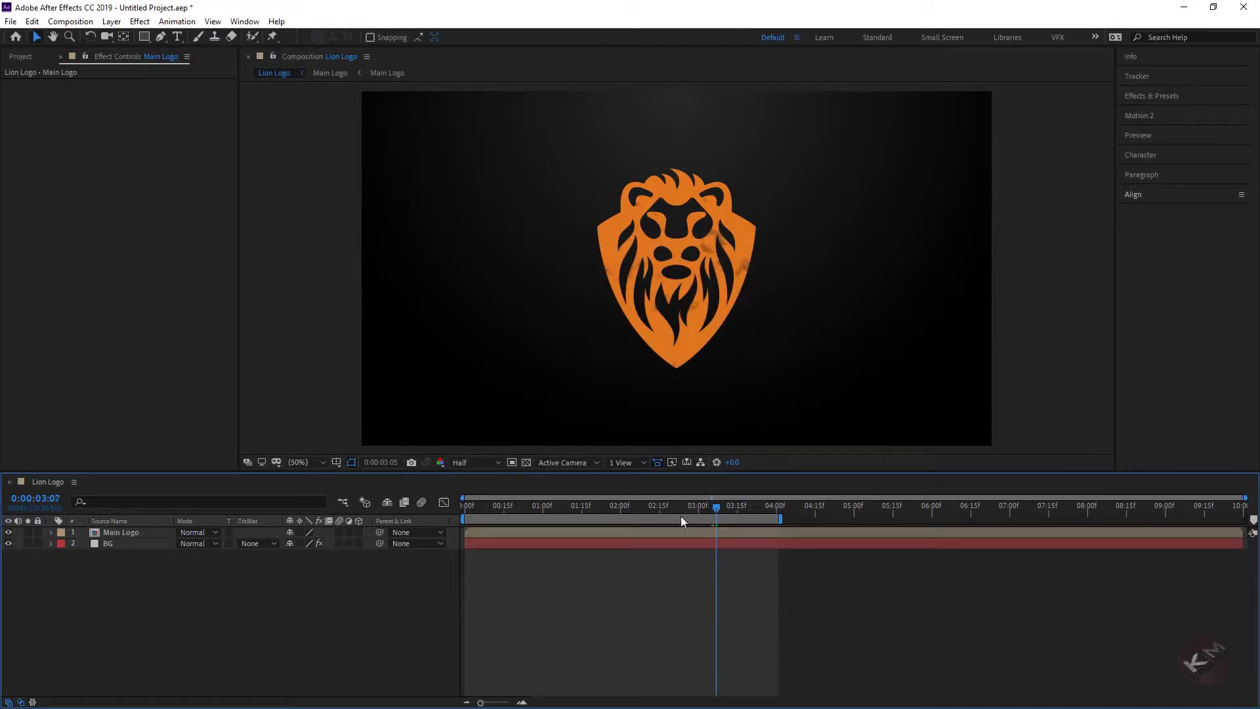
pyautogui.click(600, 506)
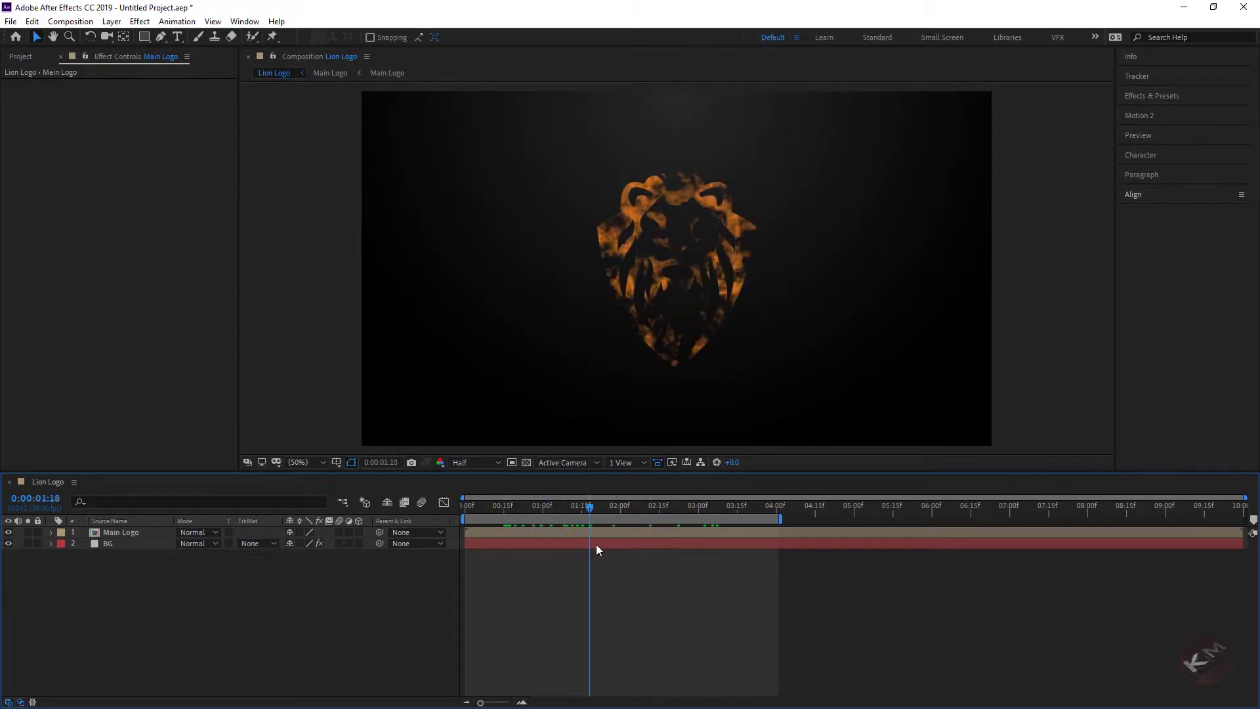
pyautogui.rightClick(86, 584)
# - Add an adjustment layer on top and apply Deep Glow to it through the 'dee' effect search
pyautogui.moveTo(210, 443)
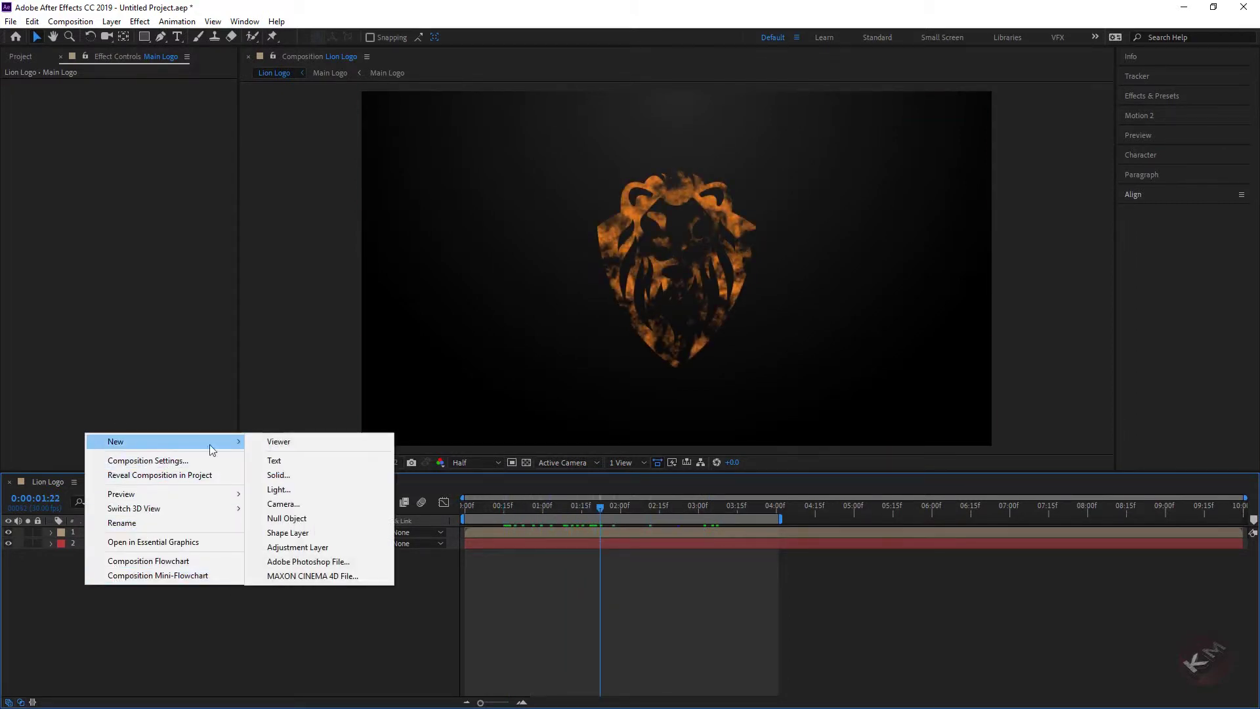
pyautogui.click(298, 552)
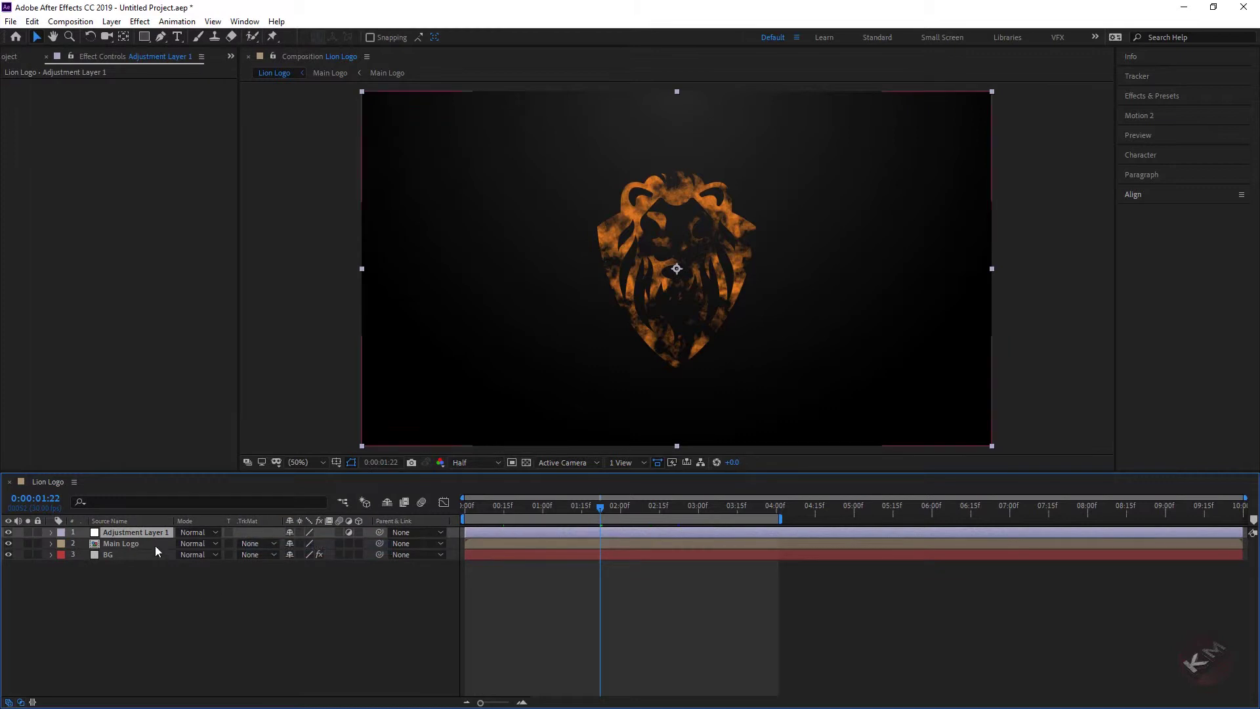
pyautogui.click(188, 598)
pyautogui.hotkey('ctrl', 'Down')
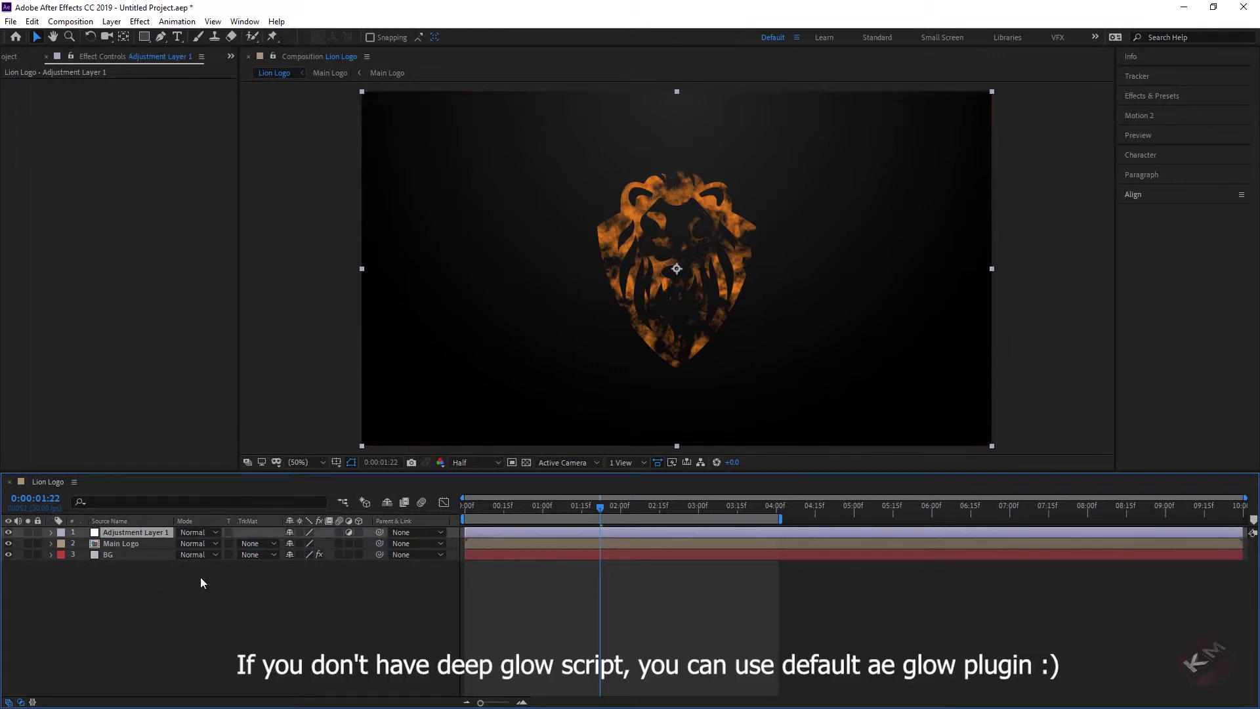
pyautogui.hotkey('ctrl', 'space')
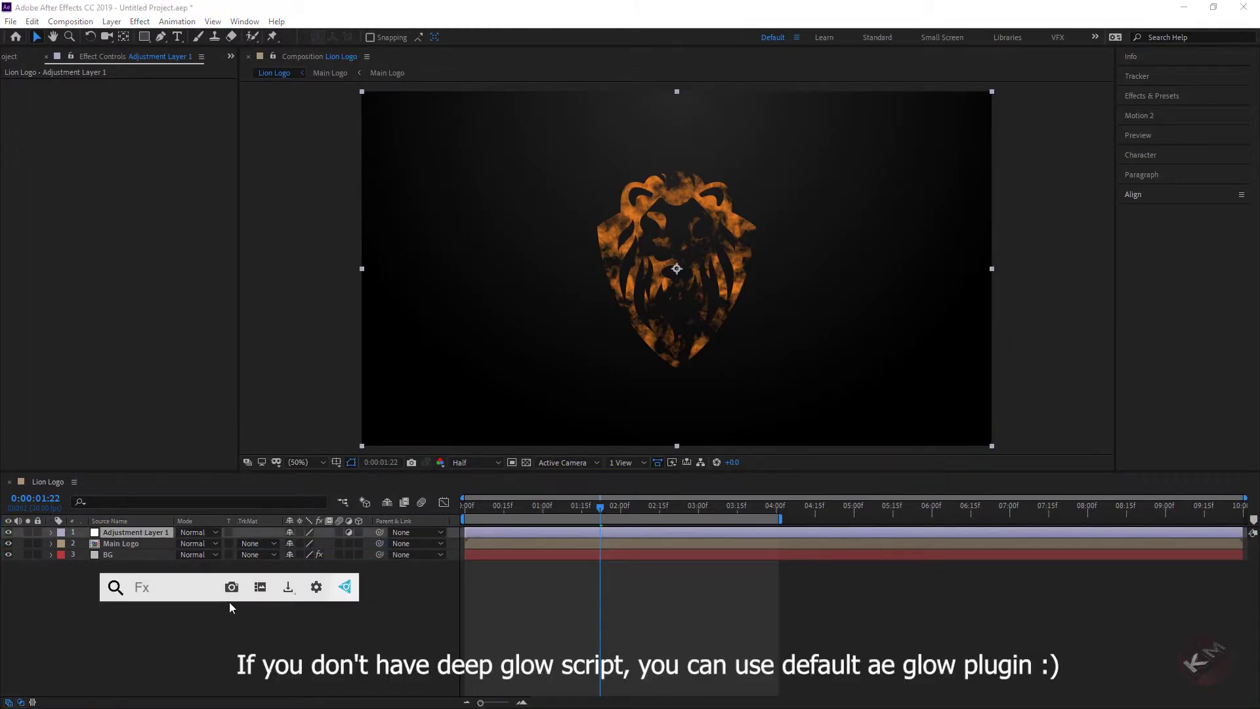
pyautogui.write('dee')
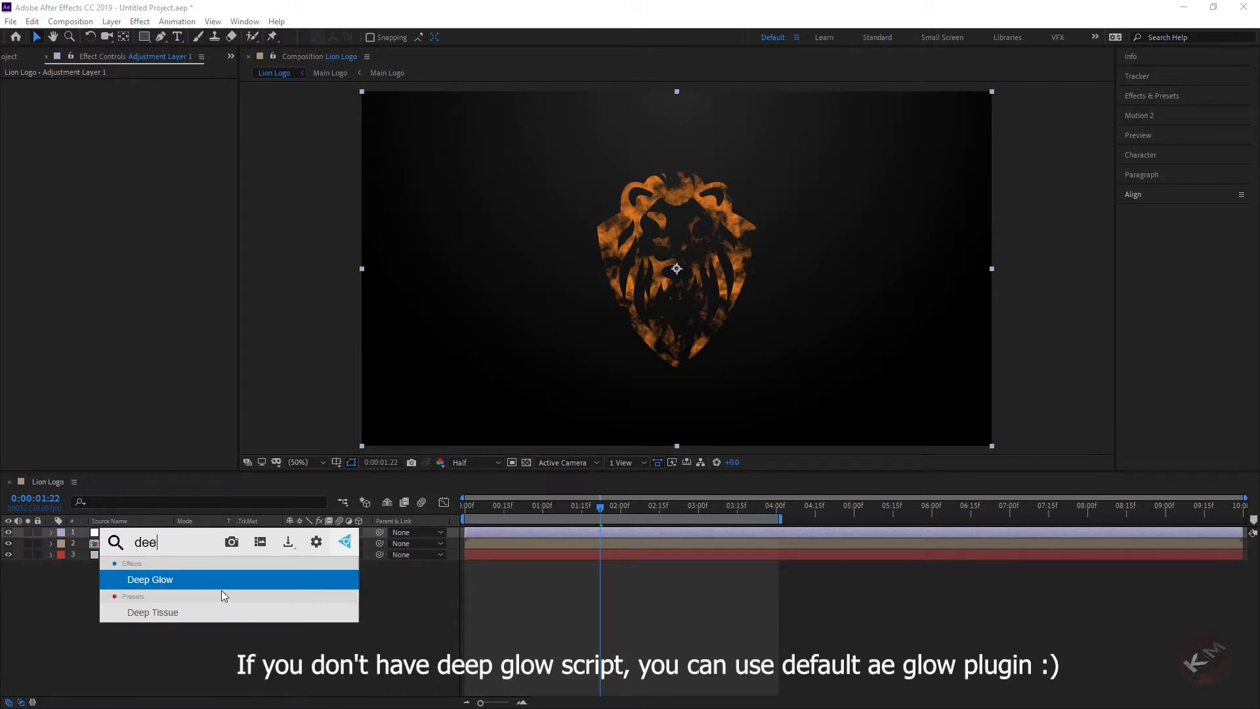
pyautogui.click(212, 579)
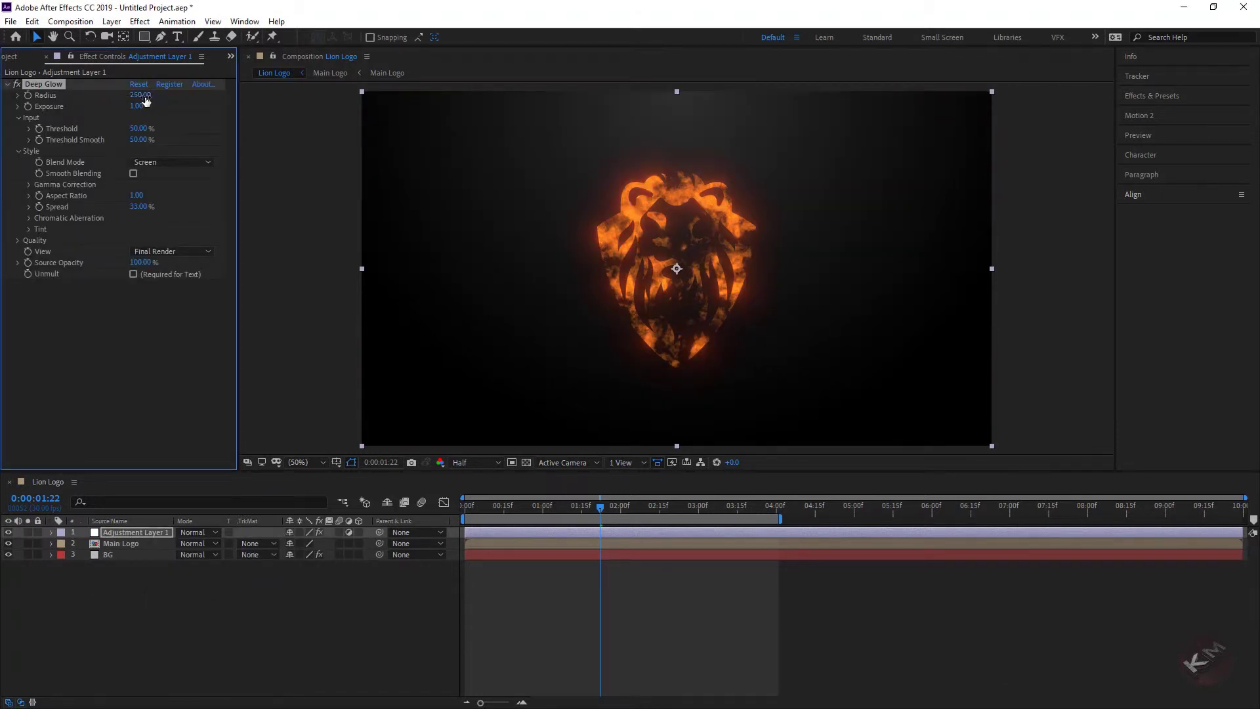
# - Set Deep Glow radius to 160, Threshold Smooth to 67%, and enable Smooth Blending
pyautogui.moveTo(129, 99); pyautogui.dragTo(107, 100)
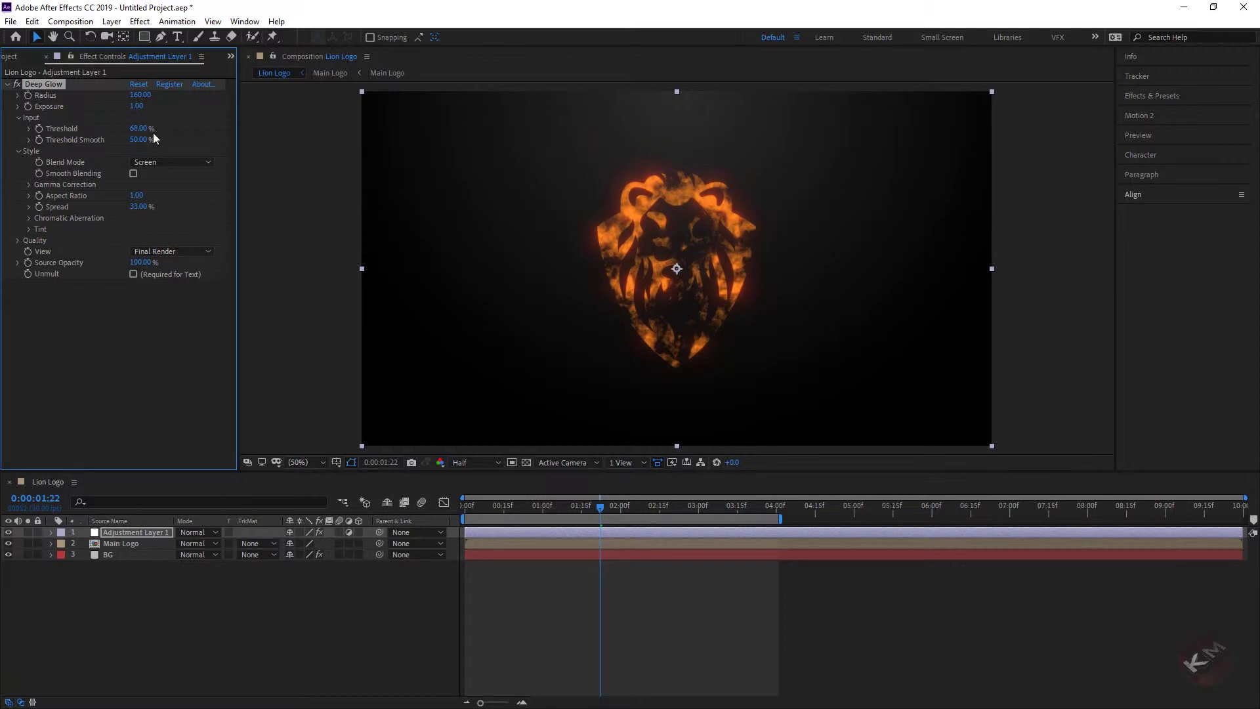
pyautogui.click(139, 139)
pyautogui.write('67')
pyautogui.click(172, 354)
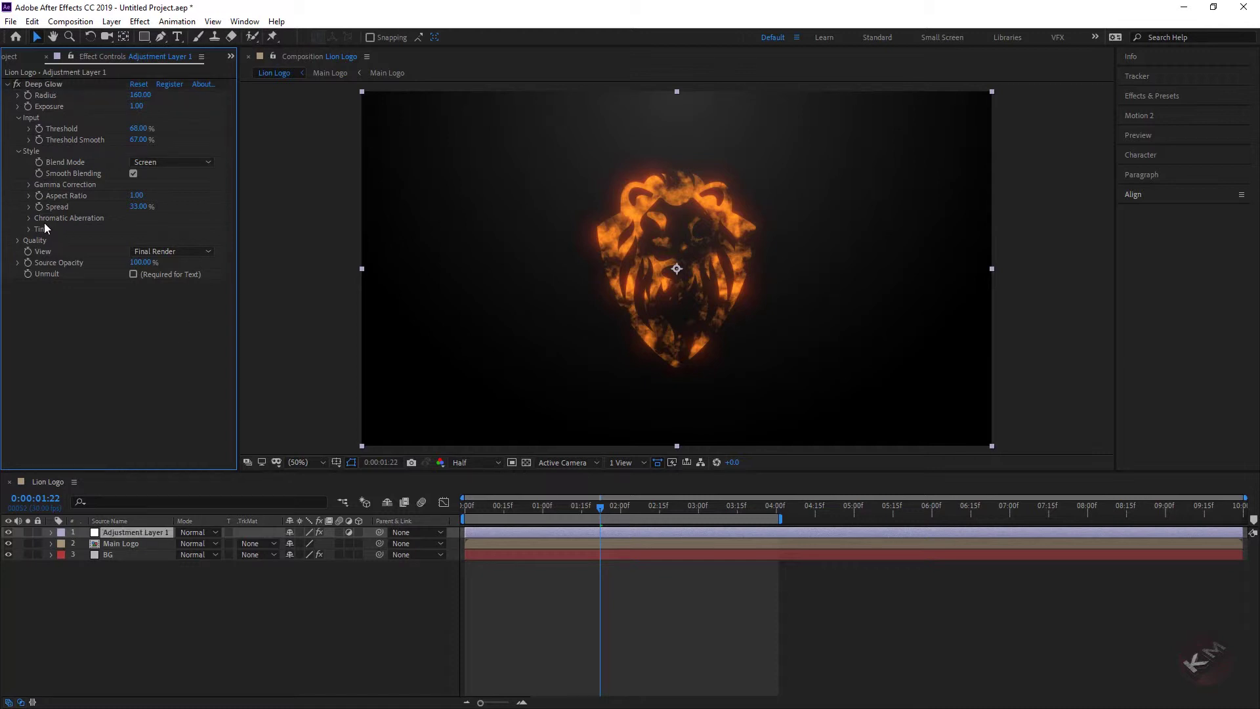
# - Enable Deep Glow's Chromatic Aberration at 0.05% and rewind the timeline to the start
pyautogui.click(27, 219)
pyautogui.click(133, 229)
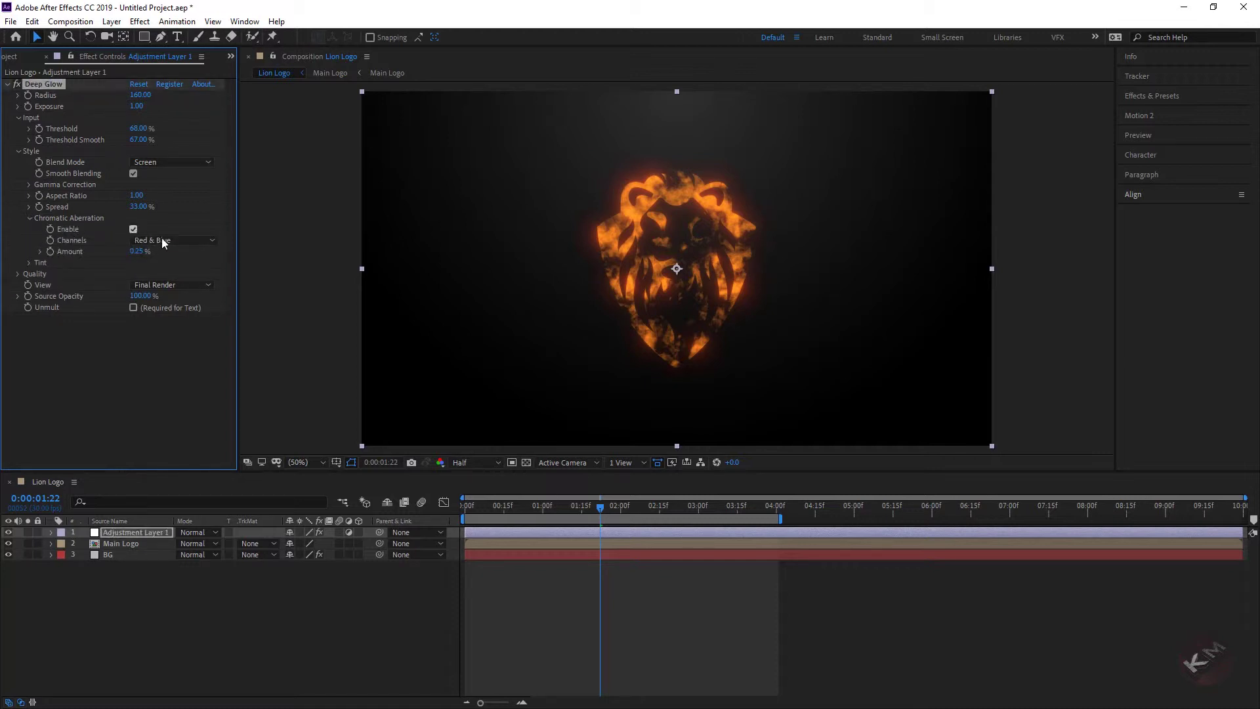
pyautogui.click(109, 336)
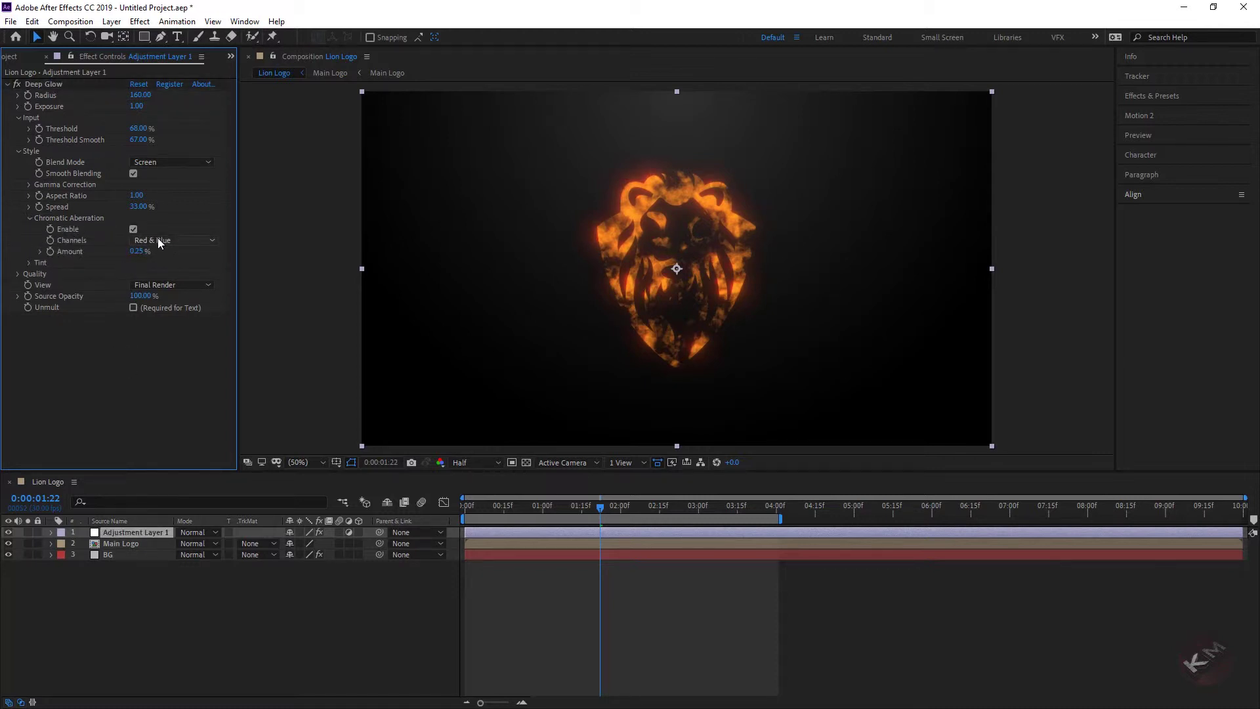
pyautogui.moveTo(142, 252)
pyautogui.mouseDown()
pyautogui.moveTo(125, 252)
pyautogui.moveTo(135, 262)
pyautogui.mouseUp()
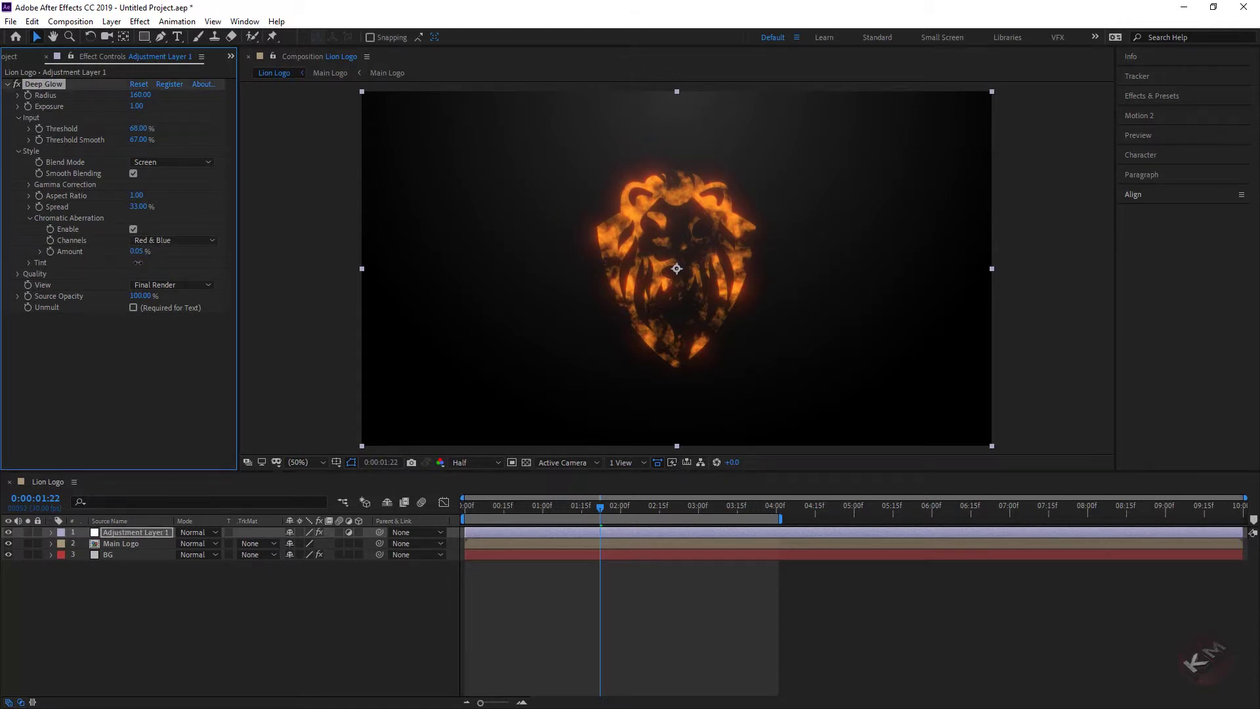
pyautogui.click(151, 384)
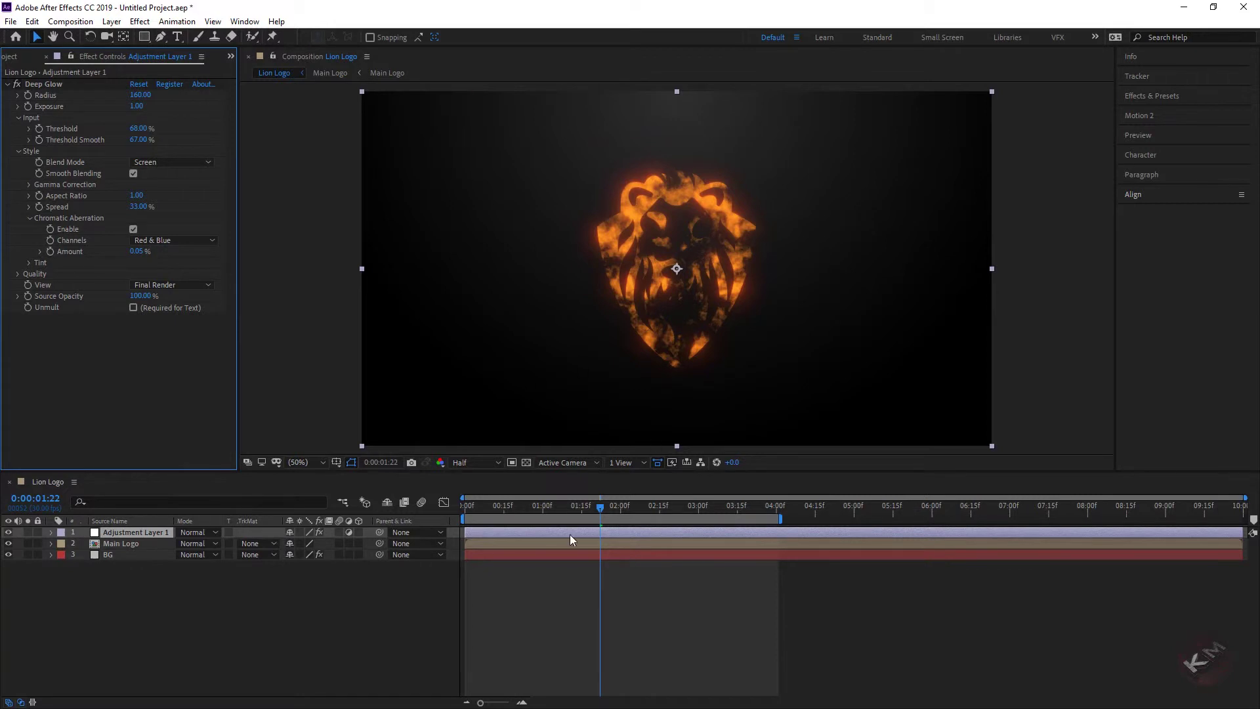
pyautogui.moveTo(600, 509); pyautogui.dragTo(449, 521)
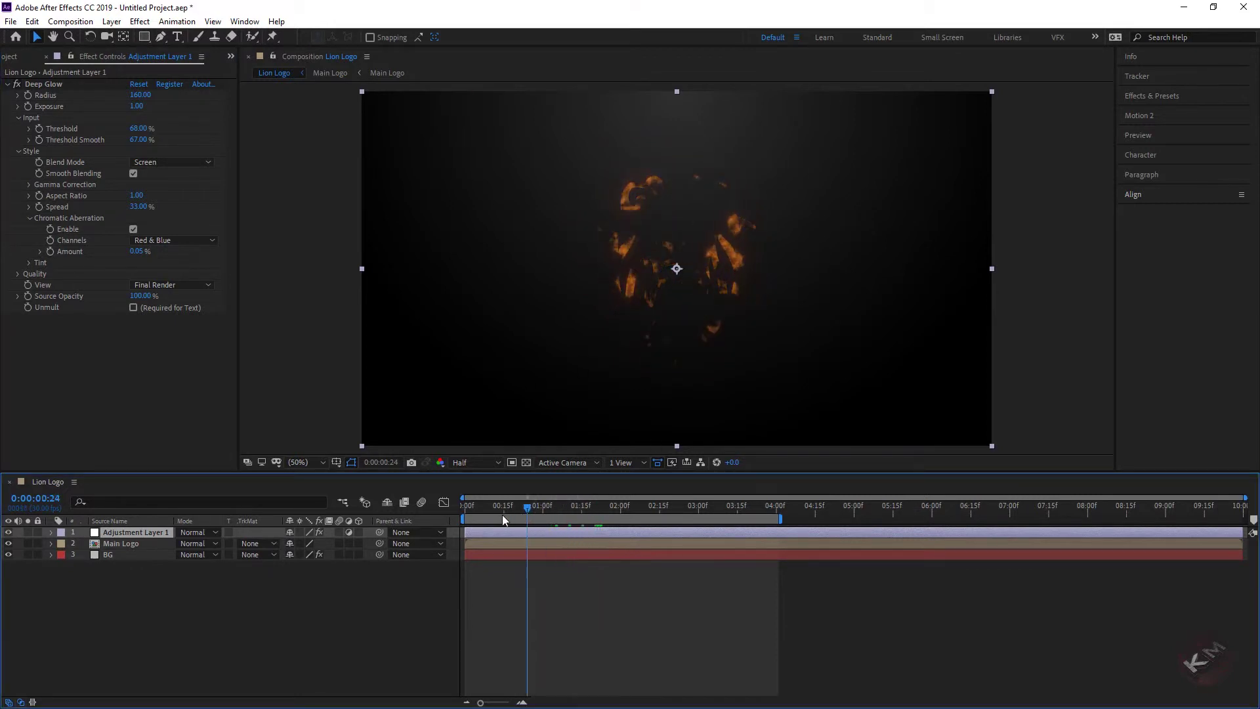
pyautogui.click(326, 601)
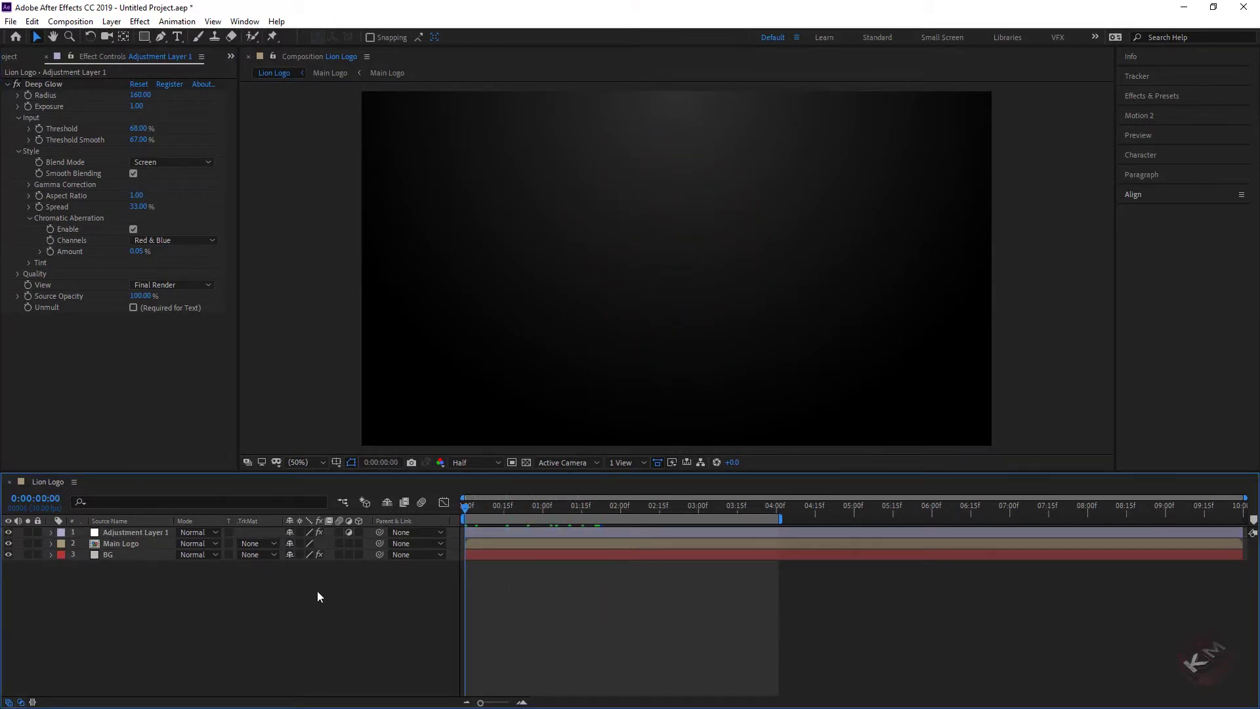
# - Preview the reveal, stop at 2 seconds 26 frames, and change the Deep Glow radius to 55
pyautogui.press('space')
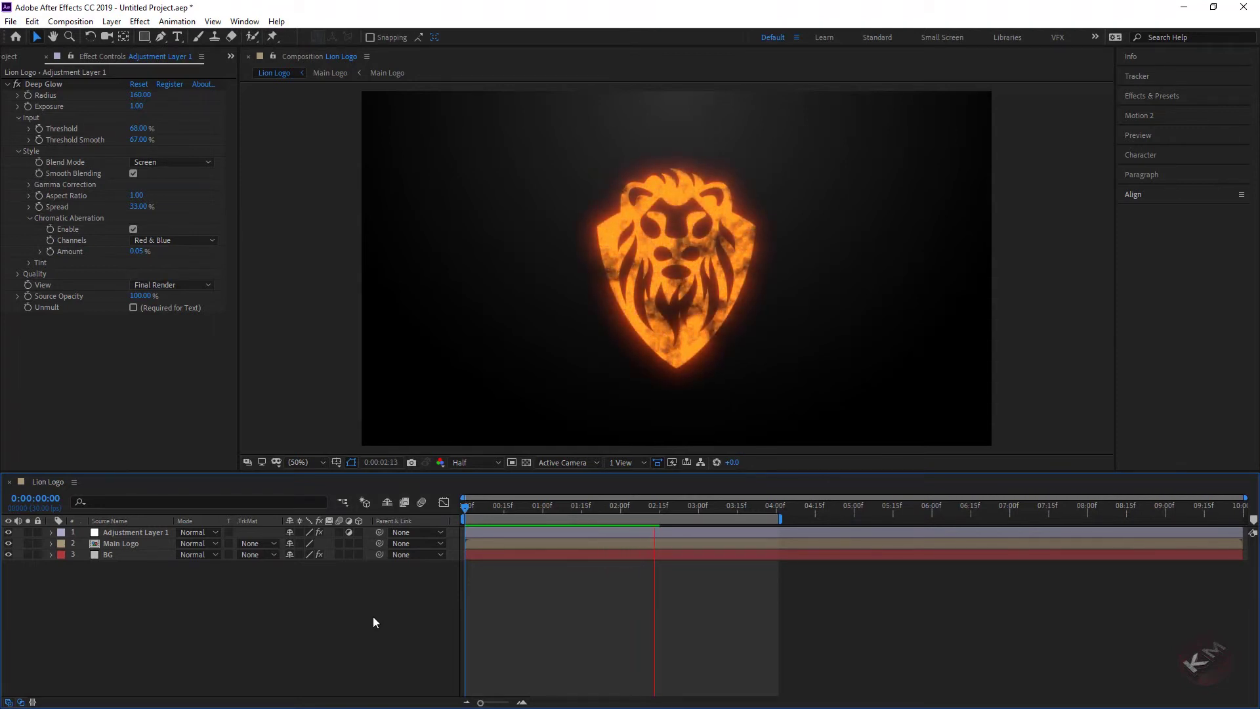
pyautogui.press('space')
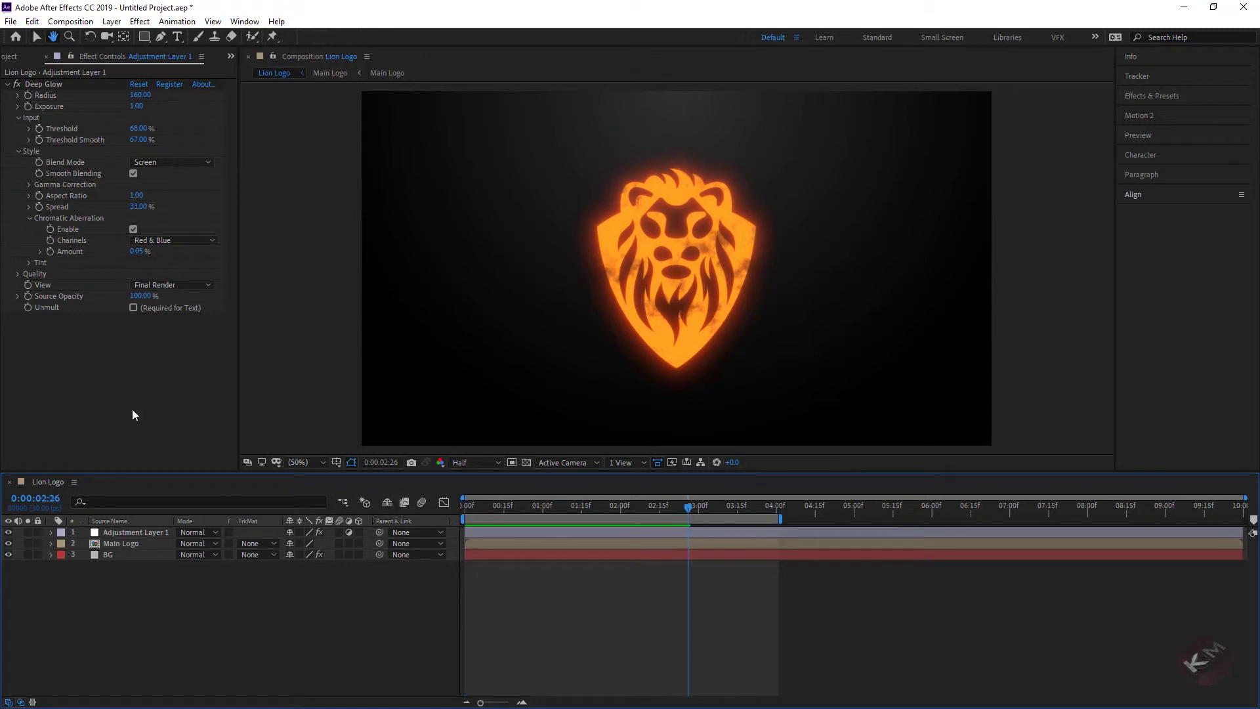
pyautogui.moveTo(140, 95); pyautogui.dragTo(173, 99)
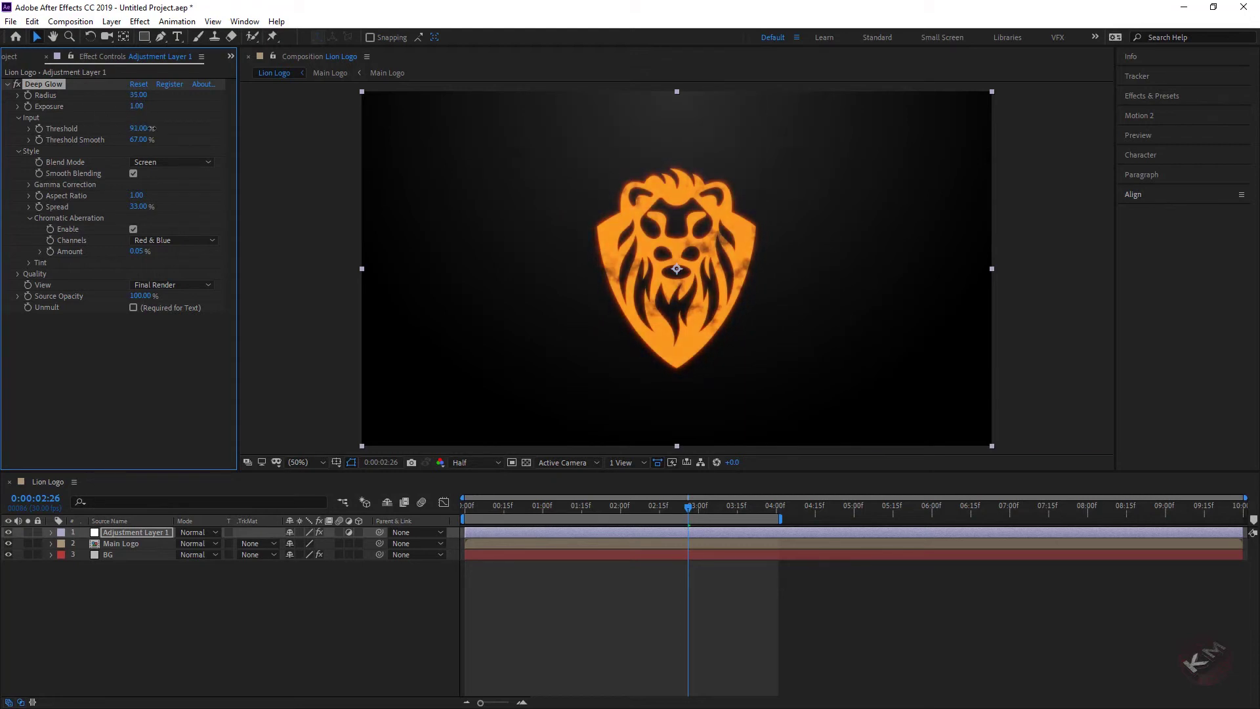
# - Raise the Deep Glow threshold to 122% and play a full preview of the lion reveal
pyautogui.moveTo(153, 128); pyautogui.dragTo(168, 127)
pyautogui.press('space')
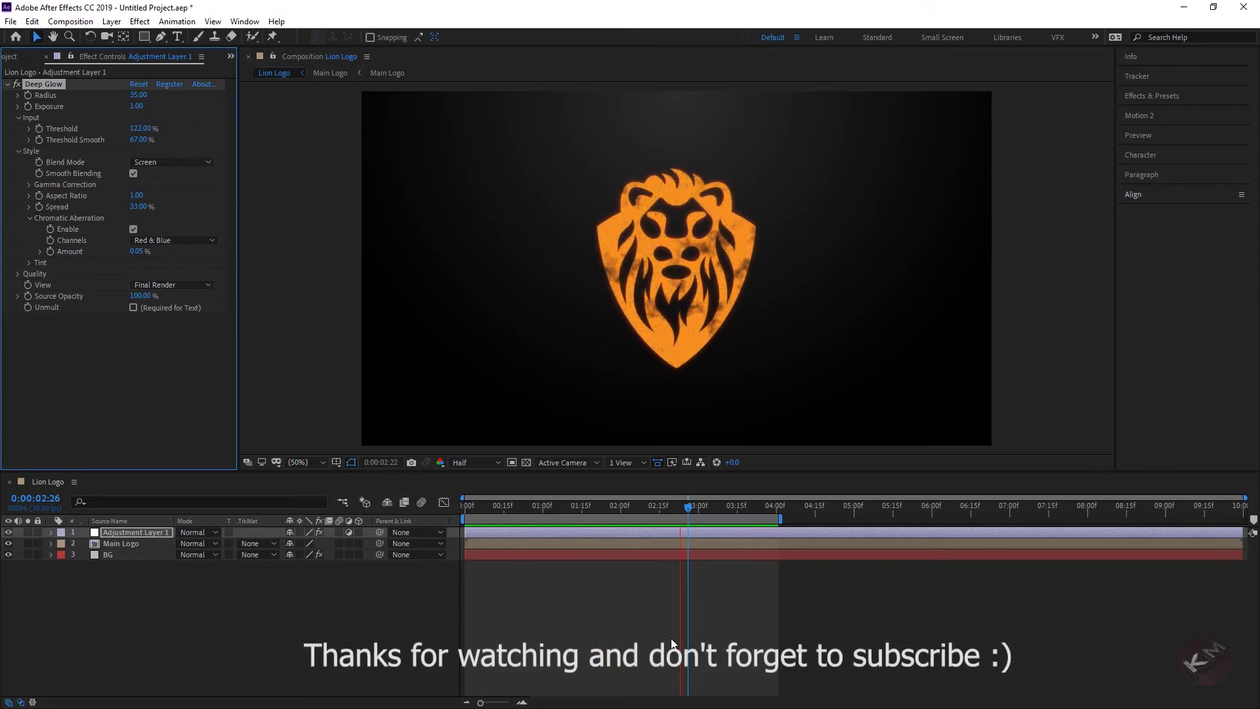
pyautogui.press('space')
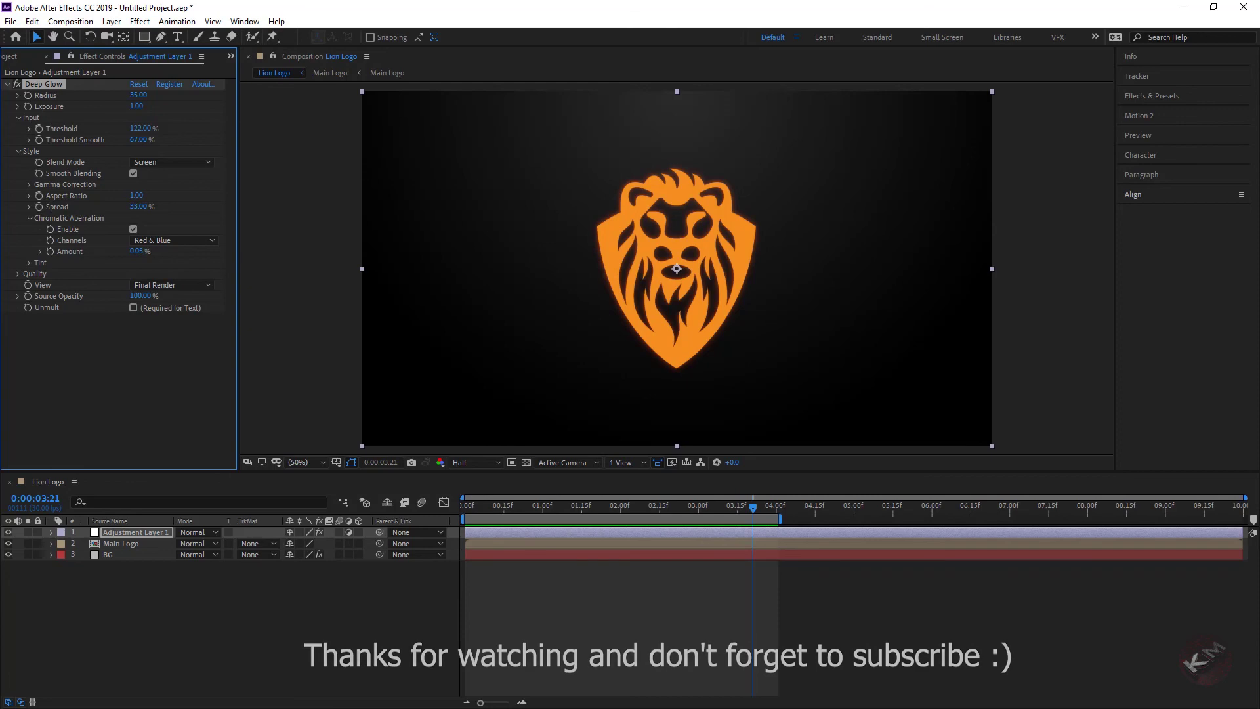